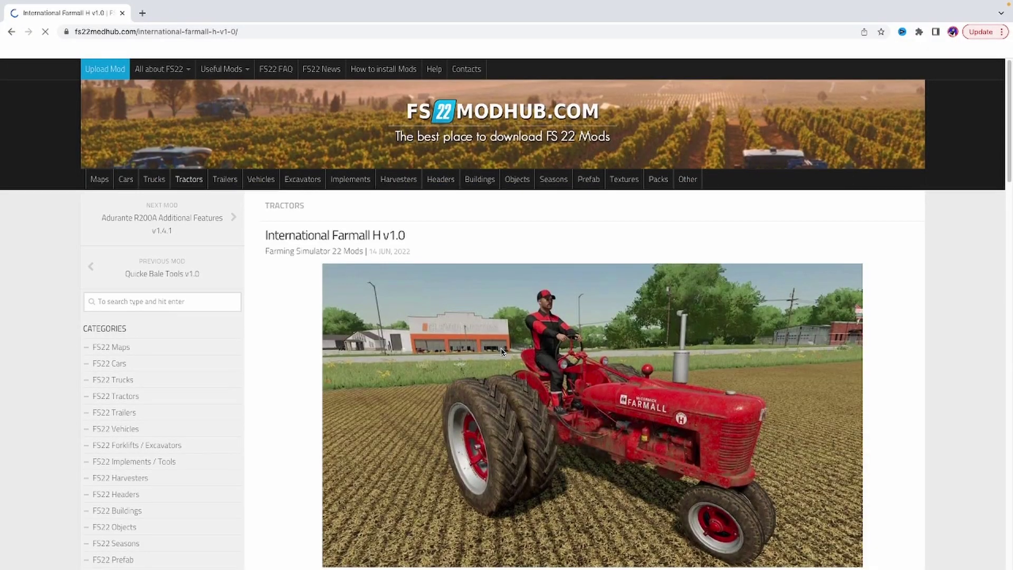
Download FS22_IH_Farmall_H.zip through the FREE DOWNLOAD and DOWNLOAD FILE links, then select it
scroll(502, 351, down, 2)
scroll(502, 351, down, 3)
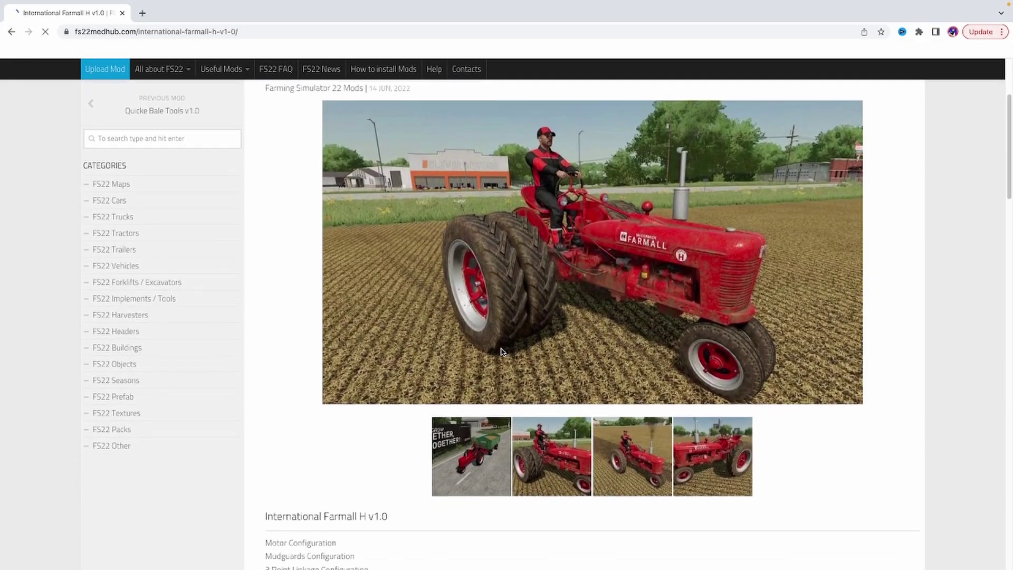
scroll(502, 351, down, 3)
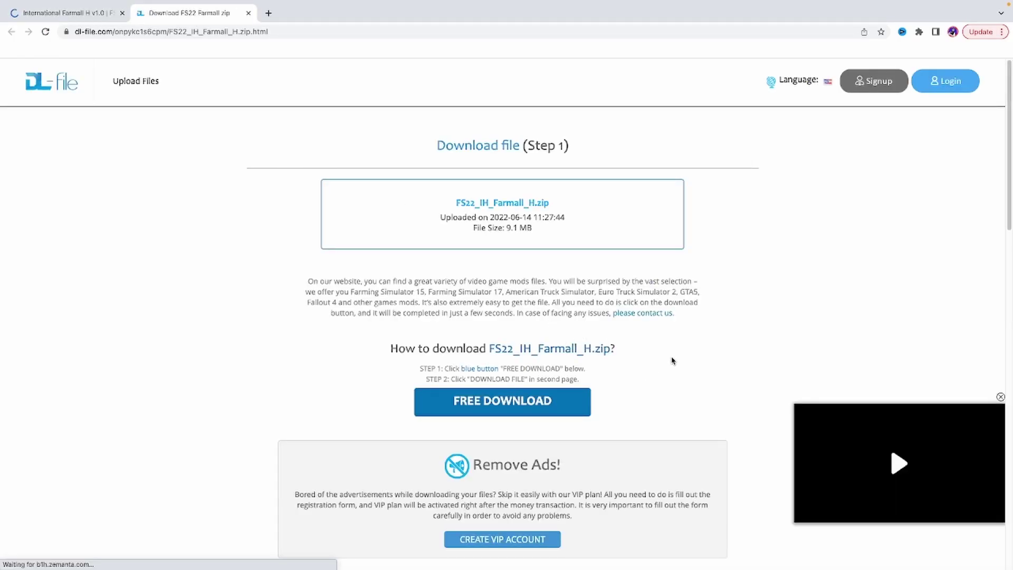
scroll(585, 359, down, 4)
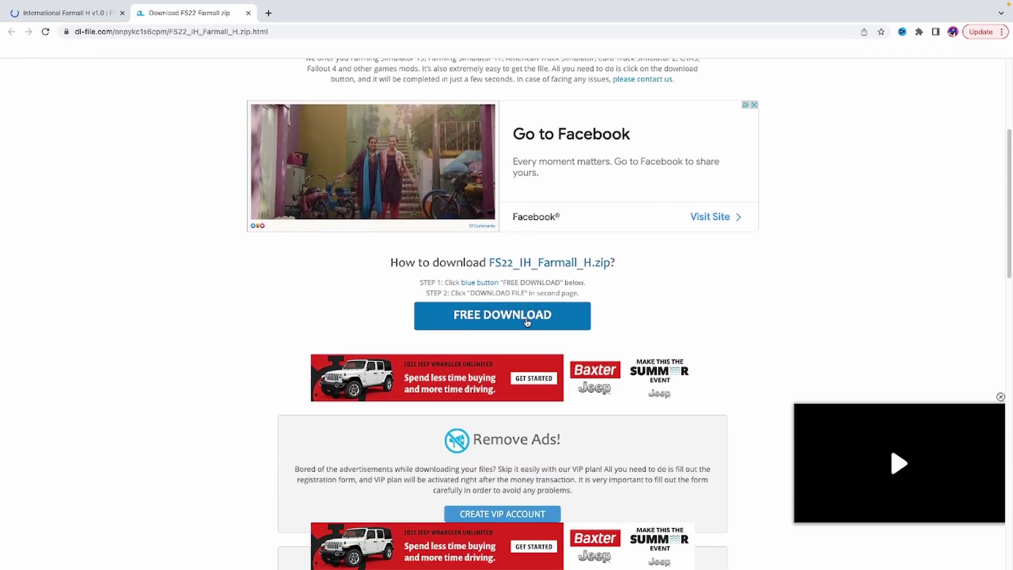
click(527, 322)
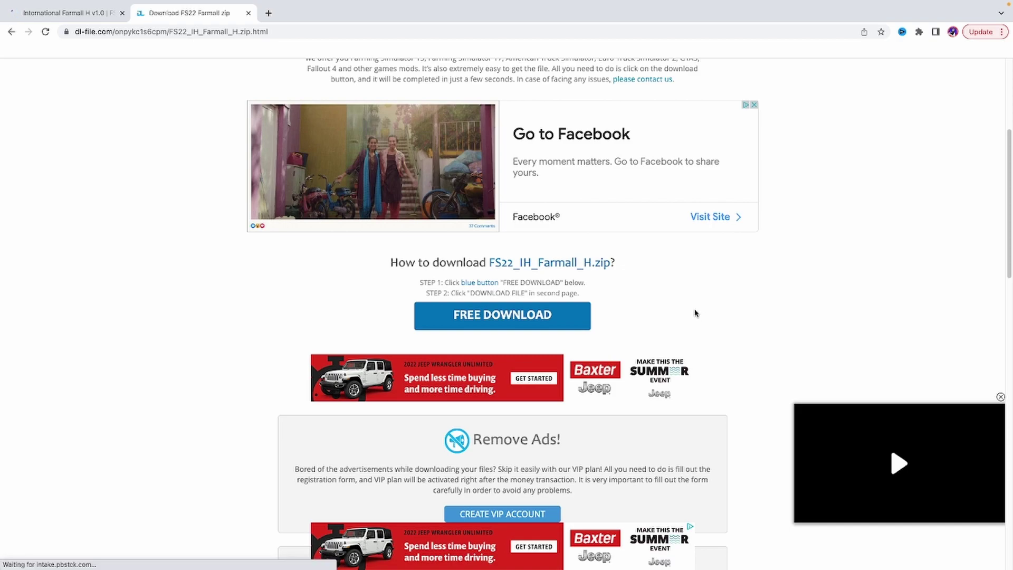
click(509, 397)
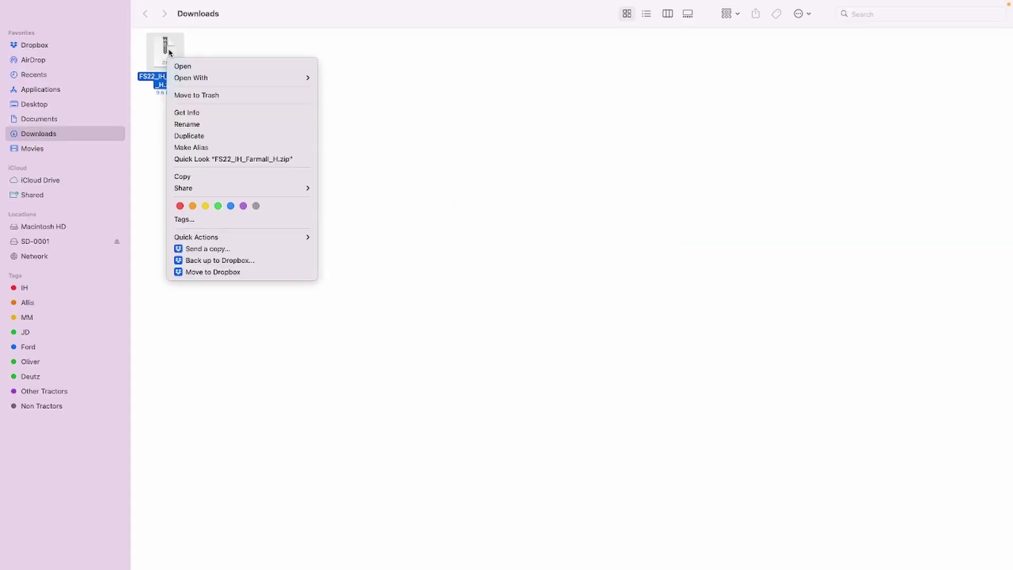
click(179, 51)
Browse the extracted FS22_IH_Farmall_H folder and its textures, and list the apps that can open decals_diffuse.dds
double_click(225, 54)
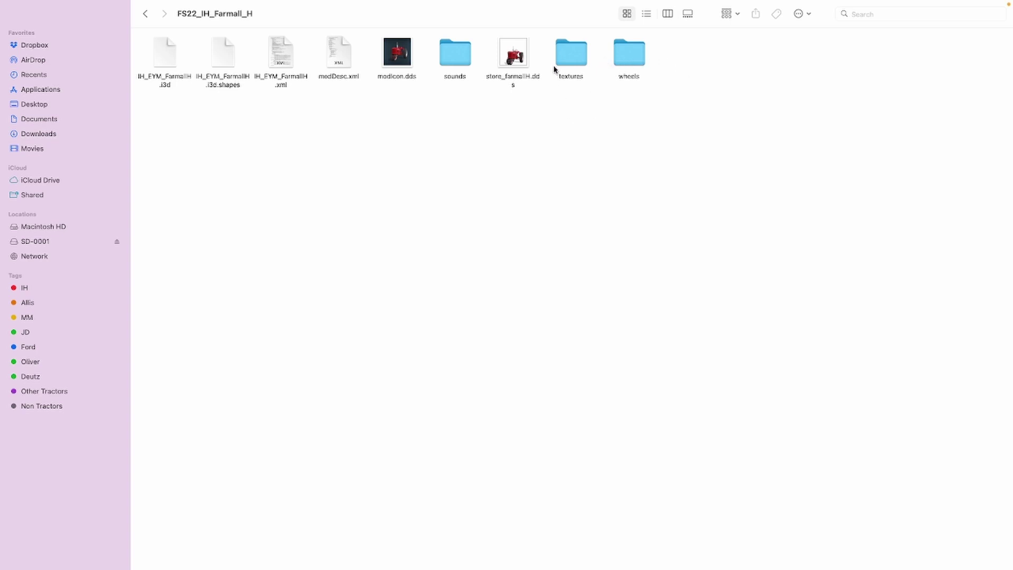
double_click(572, 68)
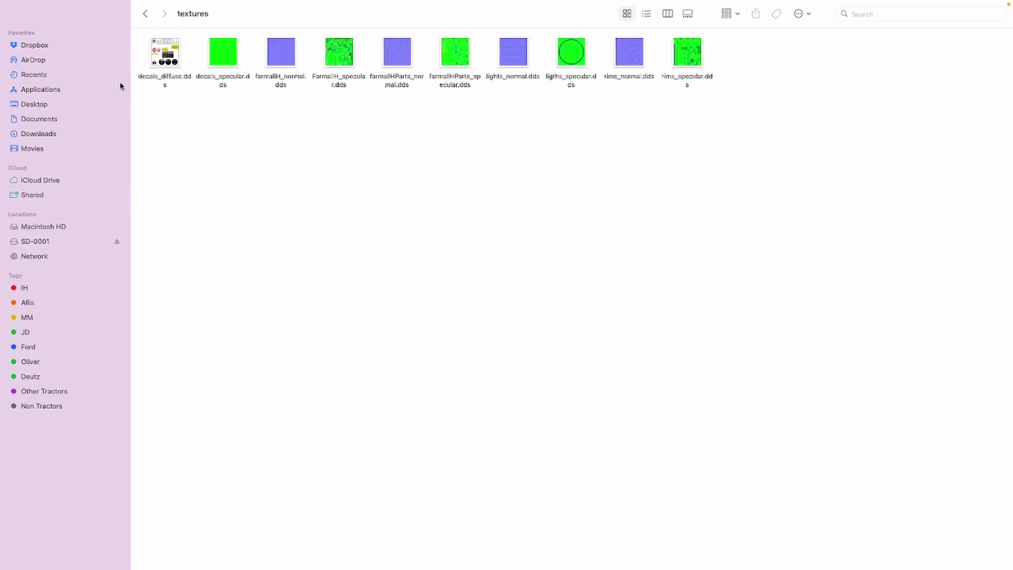
right_click(158, 63)
mouse_move(168, 79)
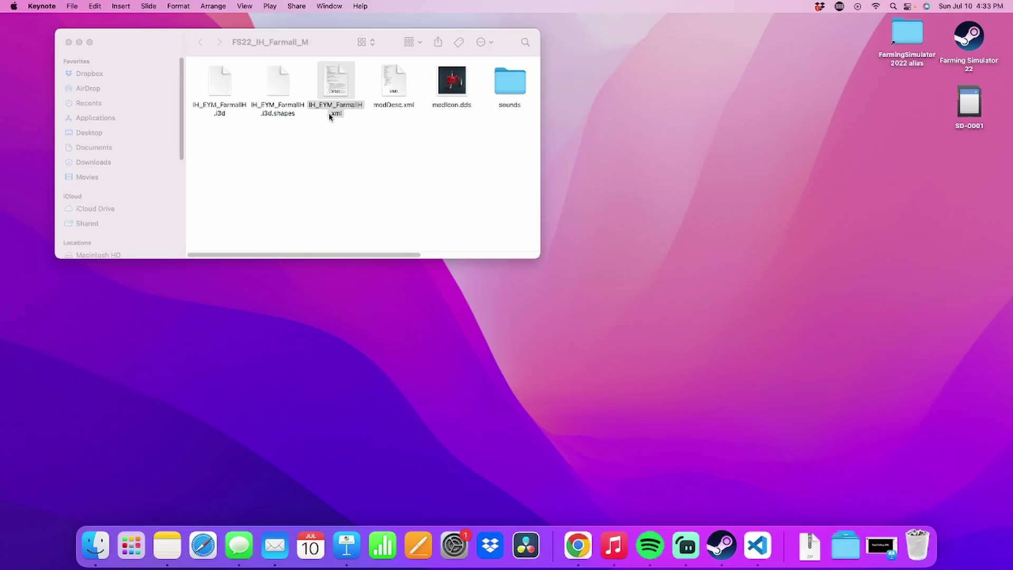
Open IH_EYM_FarmallH.xml in Visual Studio Code, full-screen
right_click(343, 80)
mouse_move(369, 95)
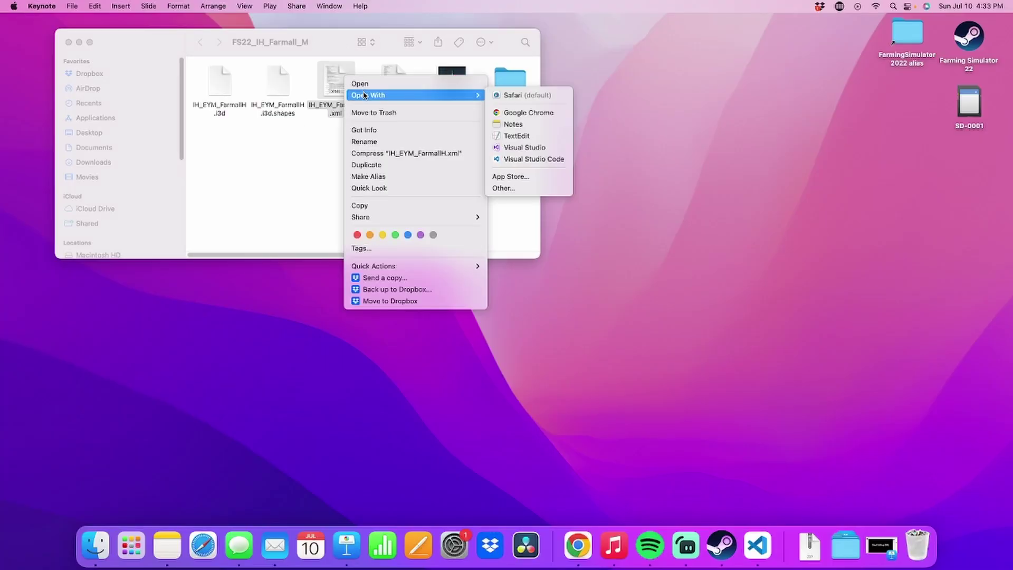
click(531, 158)
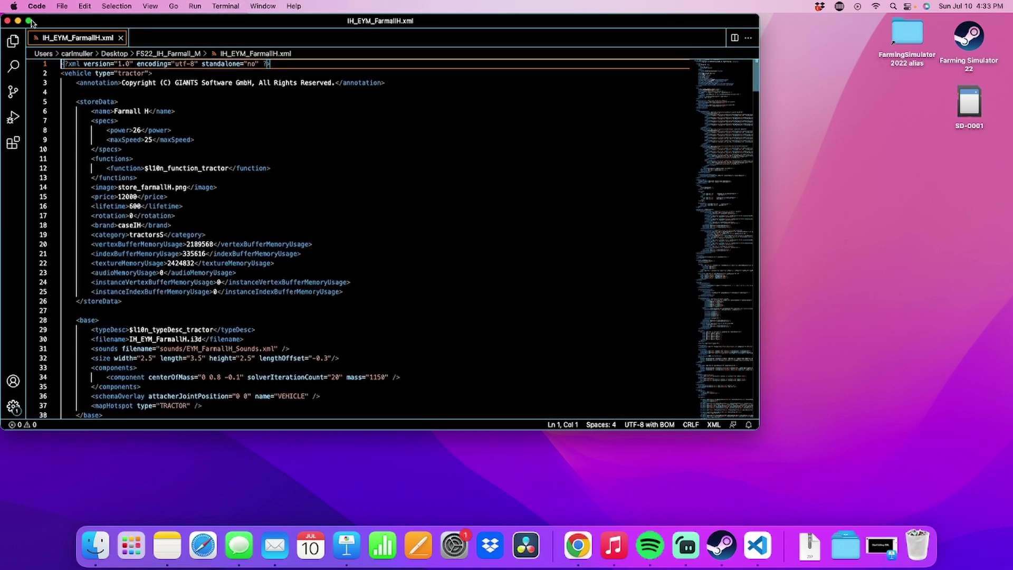
click(29, 21)
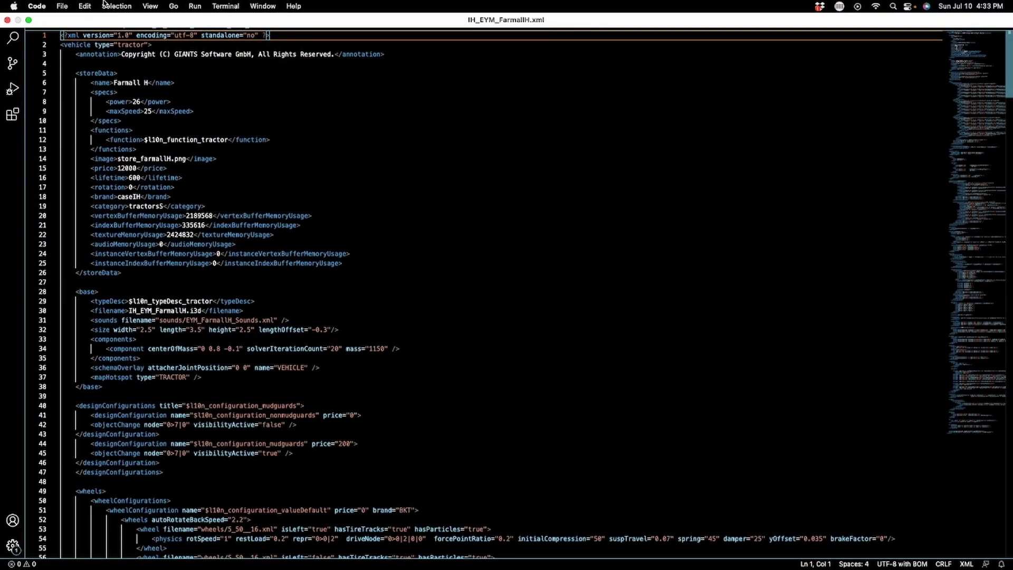
Replace every 'Farmall H' with 'Farmall M' throughout the file
click(86, 6)
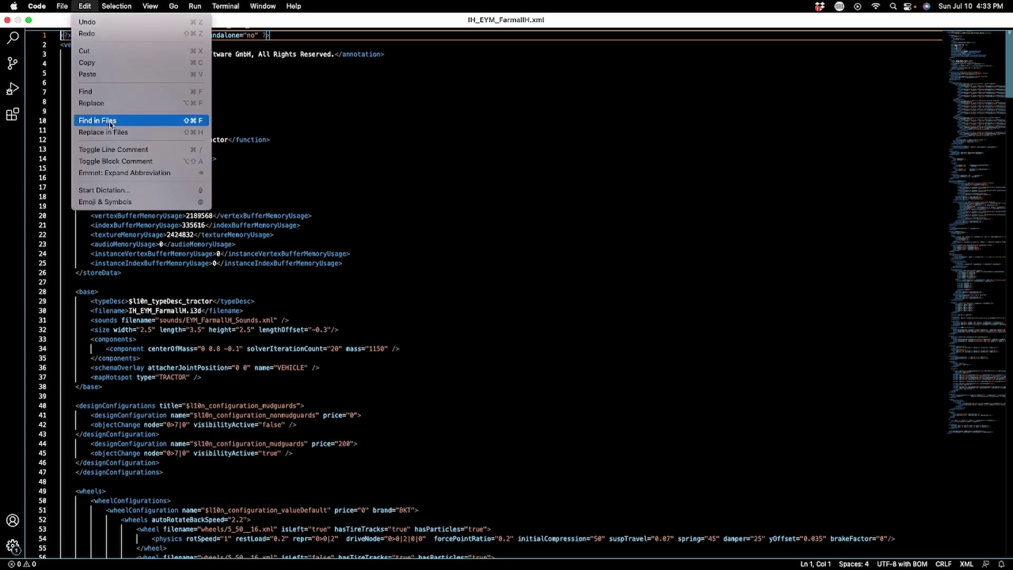
click(103, 103)
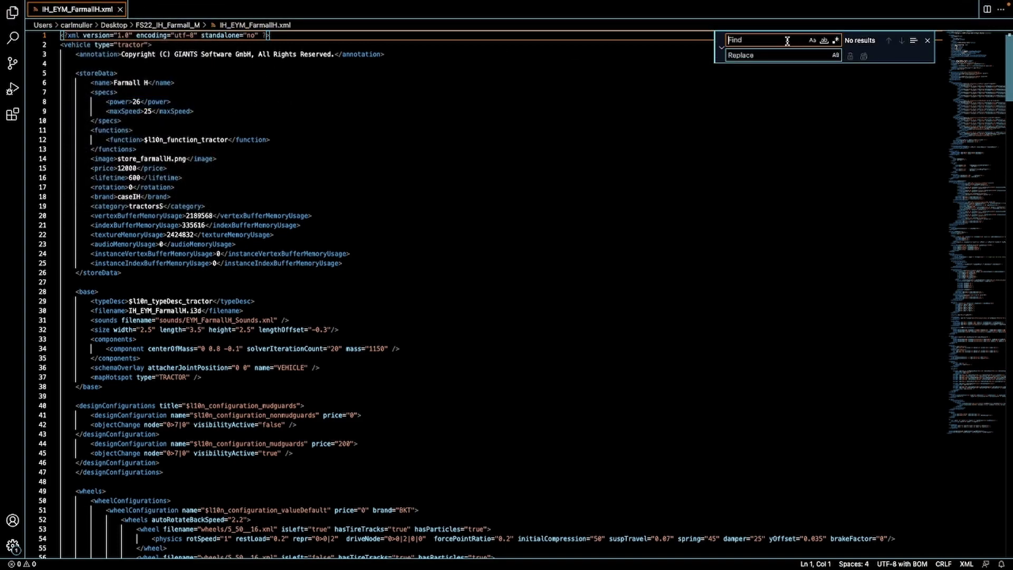
text(Farmall)
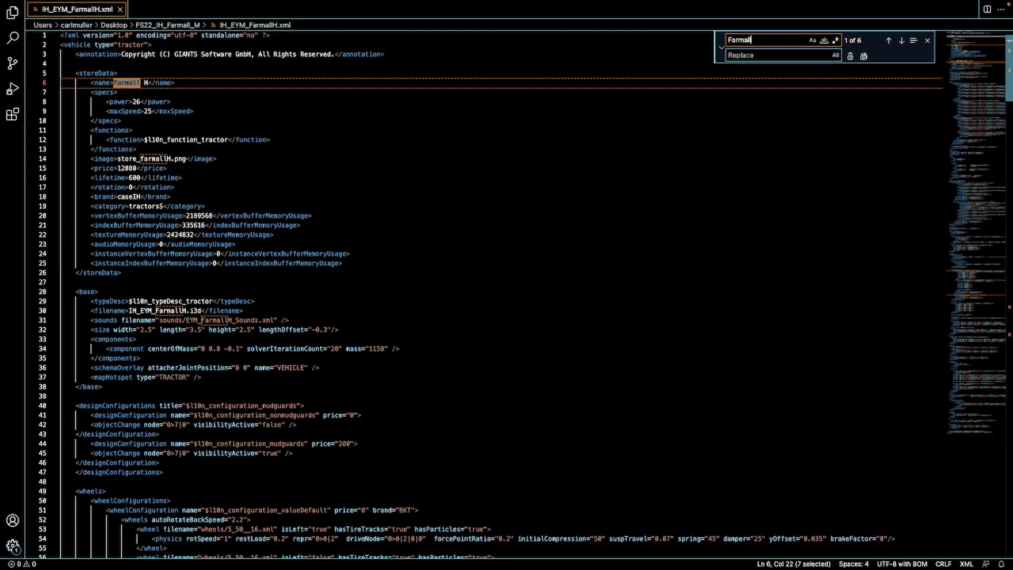
text( H)
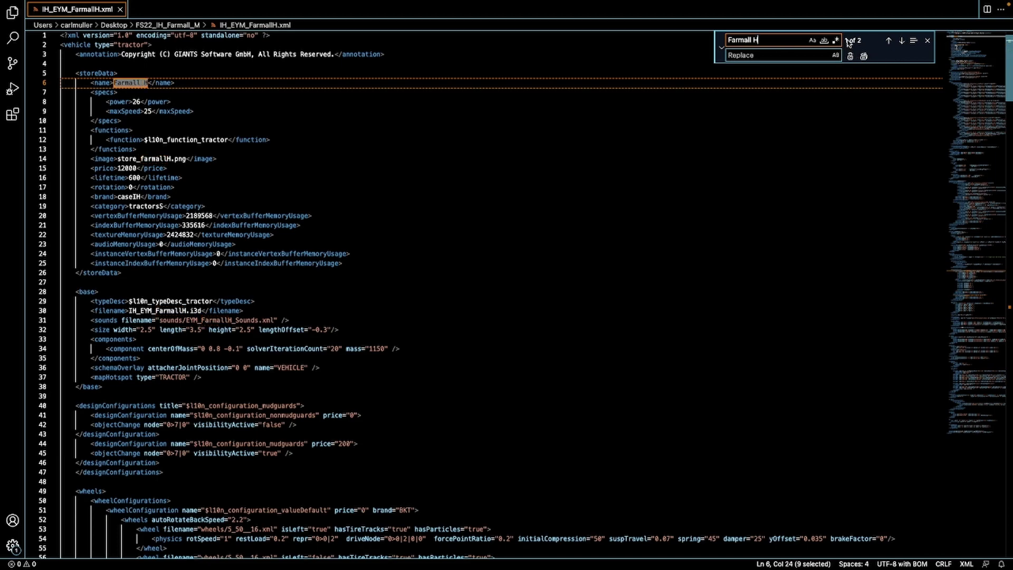
click(798, 56)
text(Farmall M)
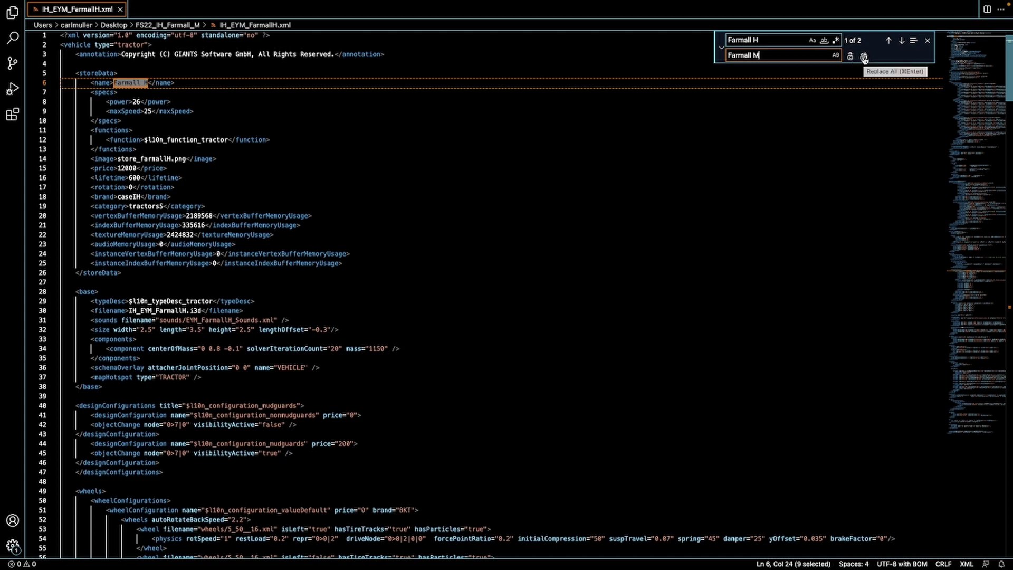
click(864, 57)
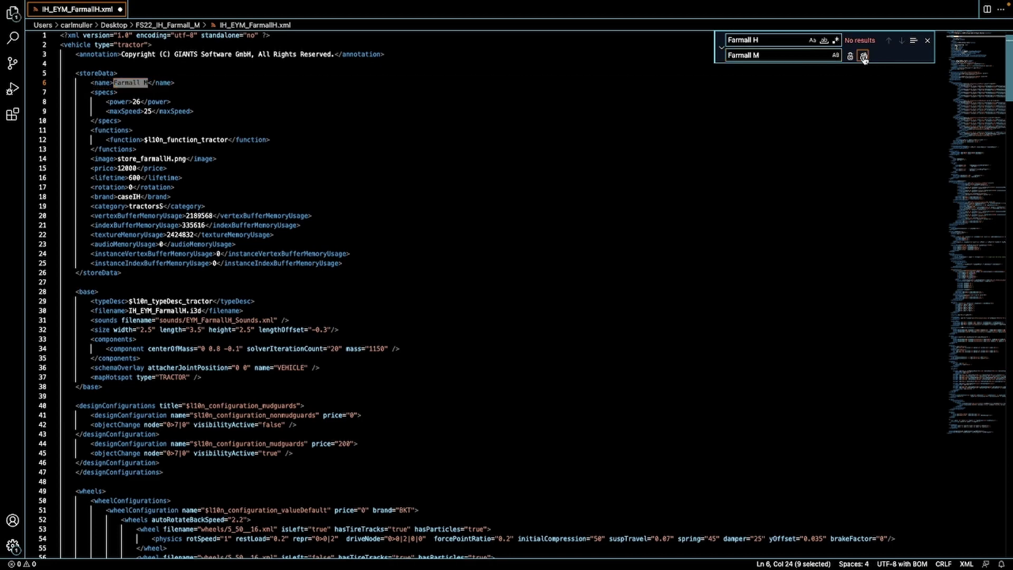
Replace 'Super H' with 'Super M' in the motor configuration
double_click(749, 40)
text(Super)
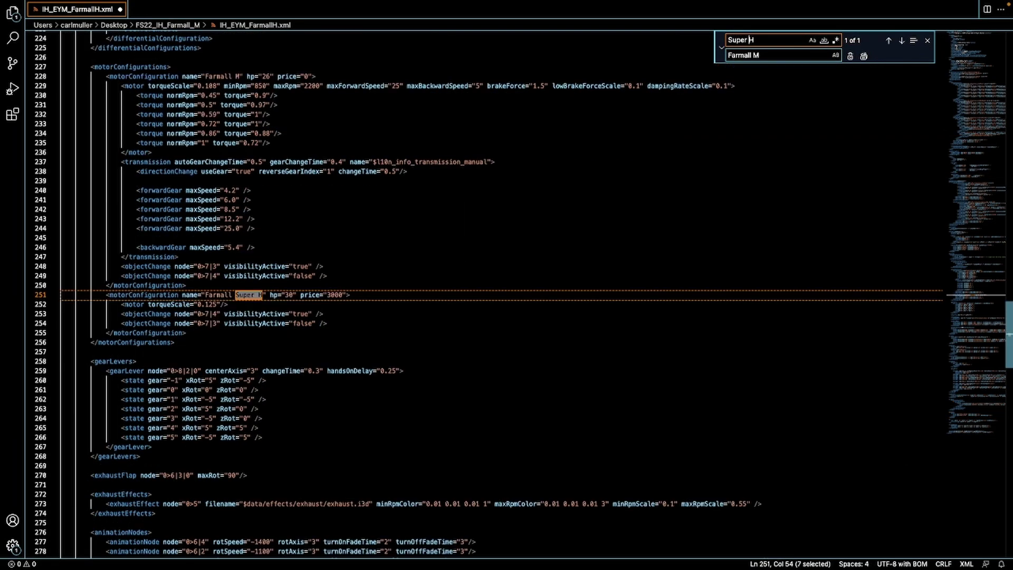
double_click(741, 55)
text(Super)
click(864, 57)
click(428, 261)
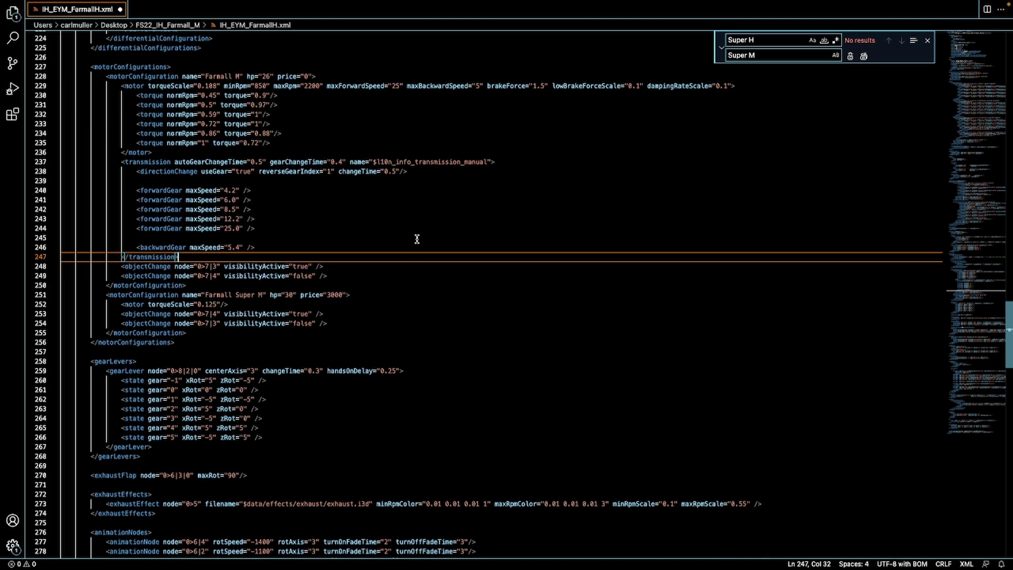
scroll(376, 238, up, 12)
scroll(375, 236, up, 10)
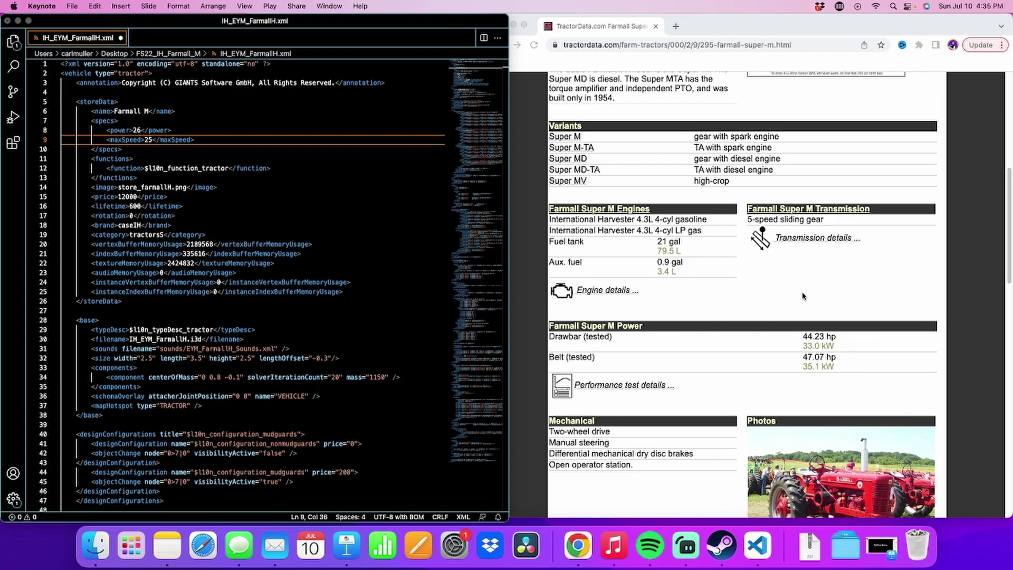
Change the power value on line 8 from 26 to 44.23
scroll(802, 296, up, 7)
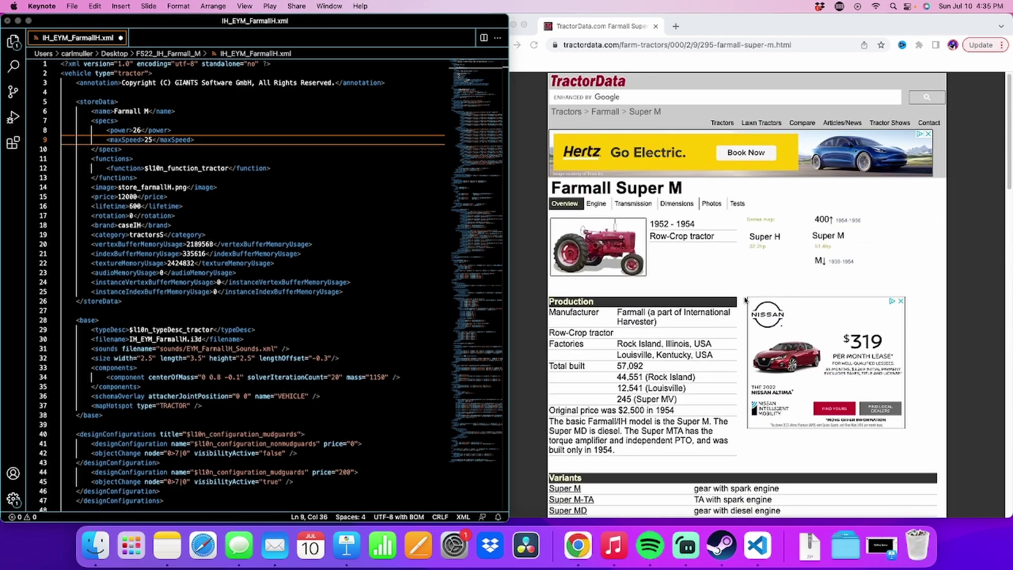
scroll(743, 299, down, 10)
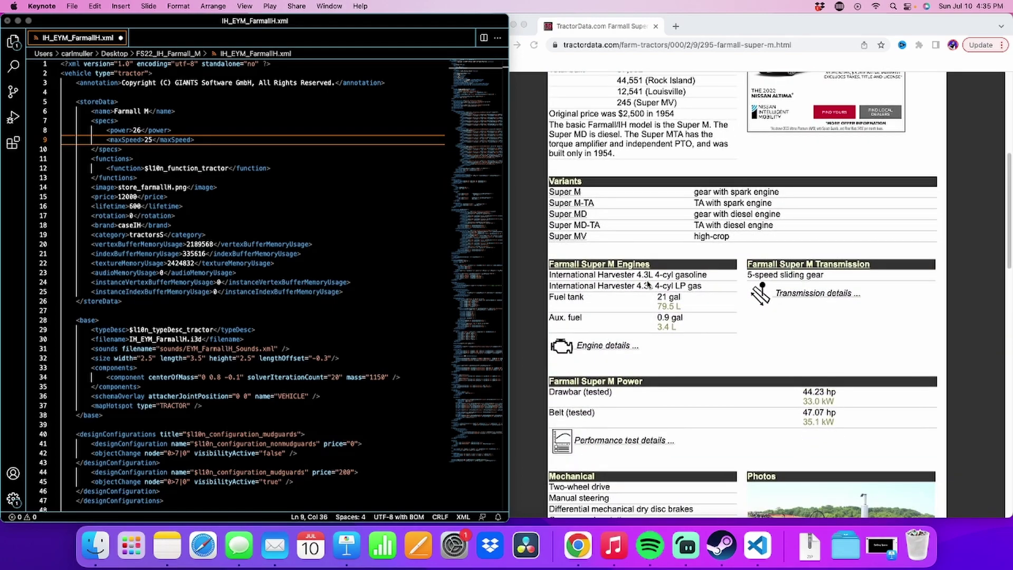
scroll(739, 353, down, 1)
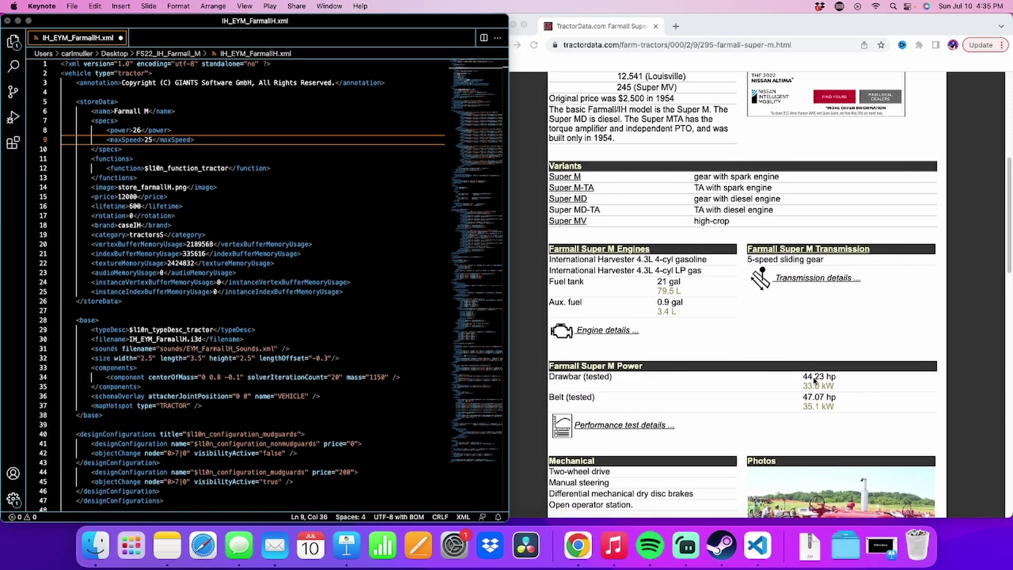
click(145, 134)
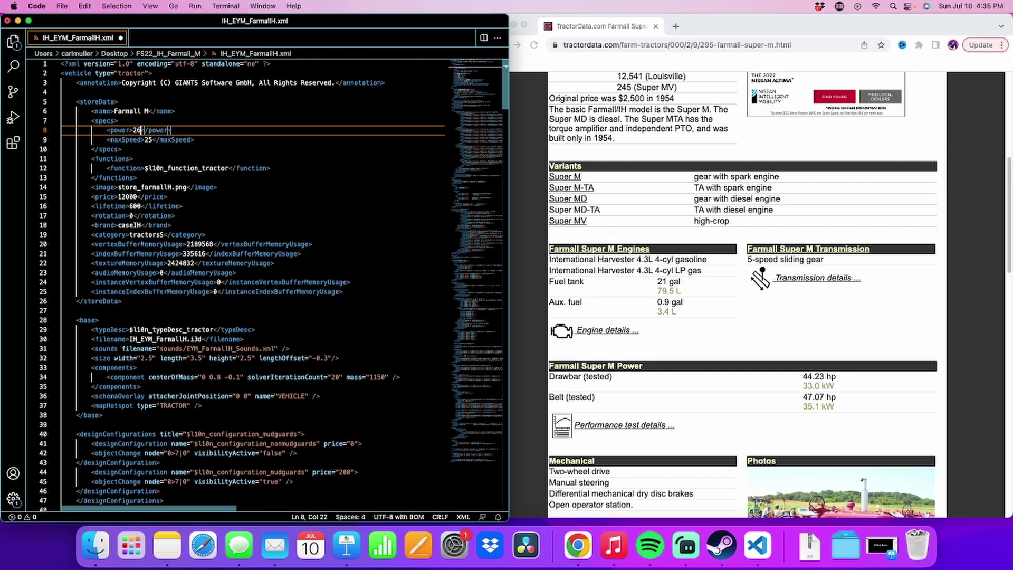
key(super+Right)
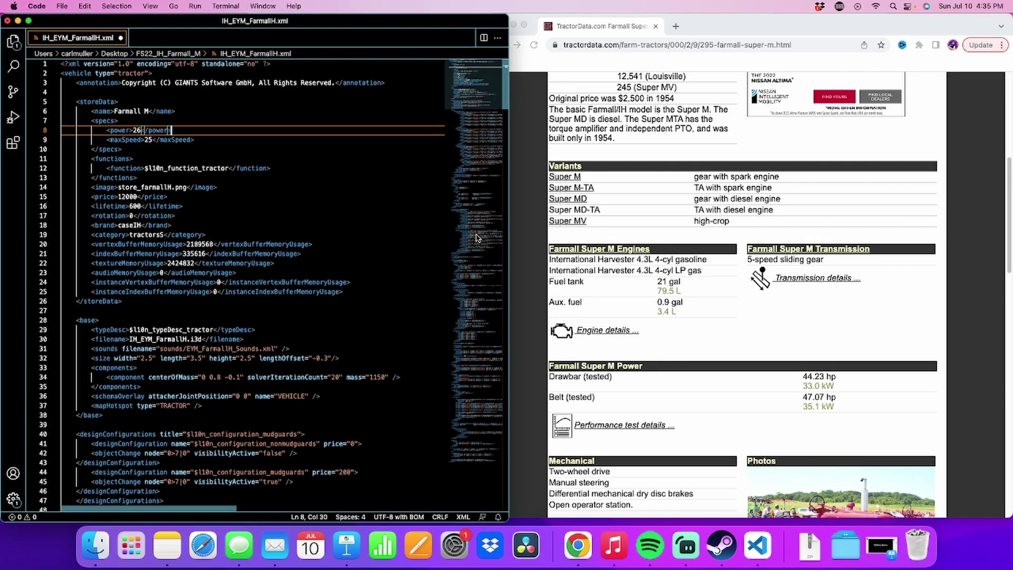
click(377, 262)
click(140, 131)
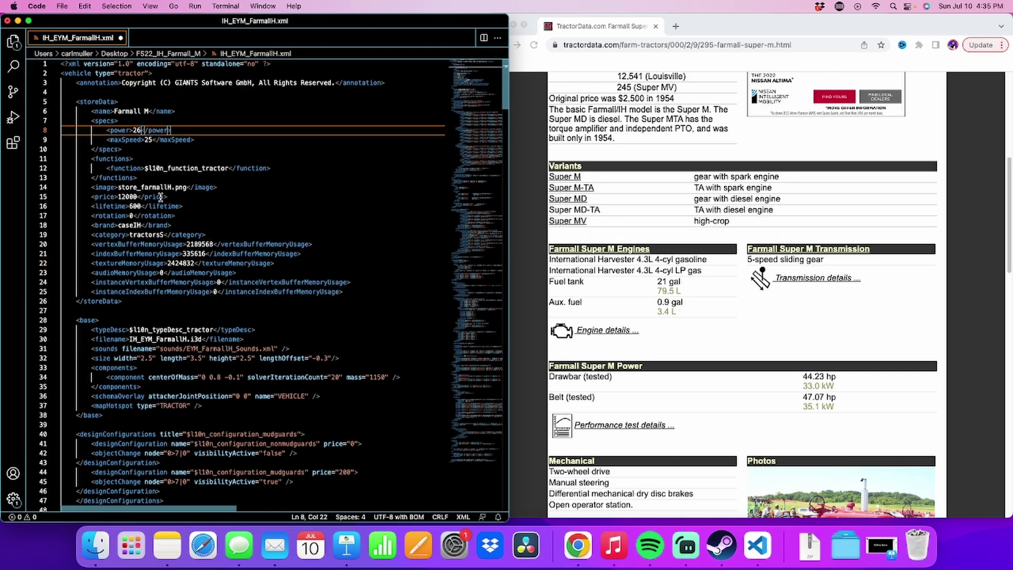
key(BackSpace)
key(BackSpace)
text(44.23)
Set maxSpeed to 26.8 and the store price to 2000, per the Super M transmission specs
scroll(738, 100, up, 6)
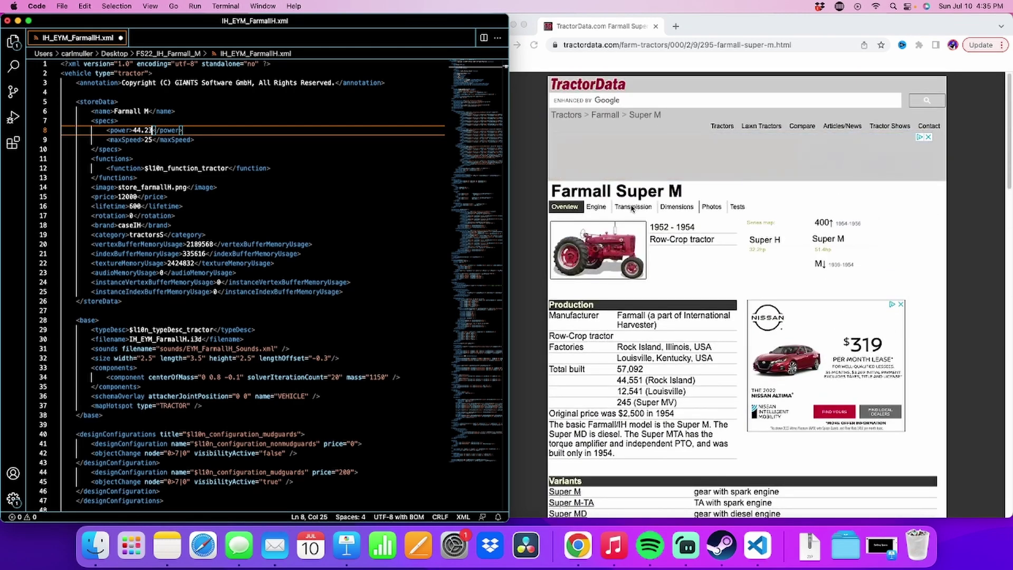
click(634, 206)
scroll(688, 312, down, 5)
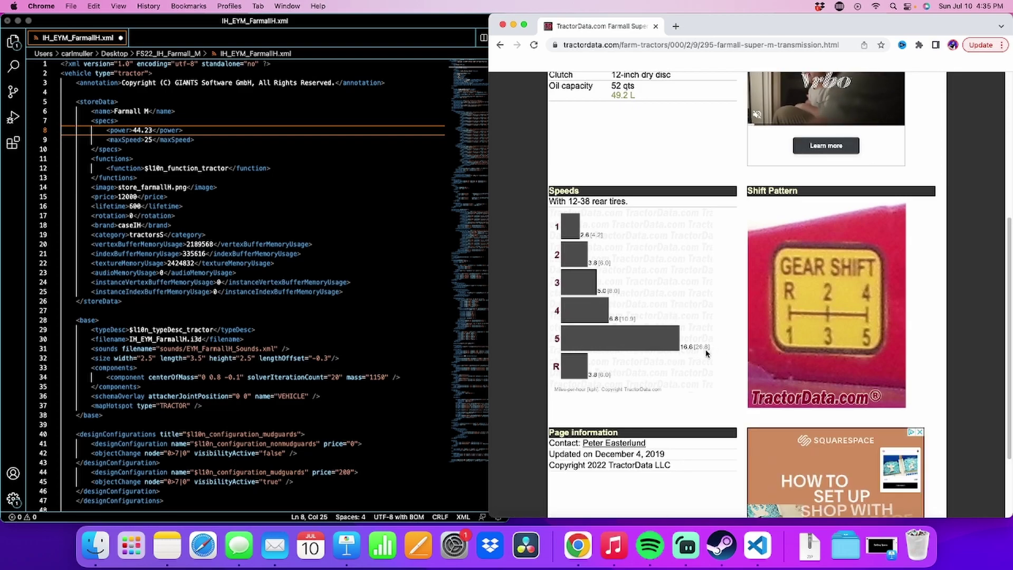
click(155, 140)
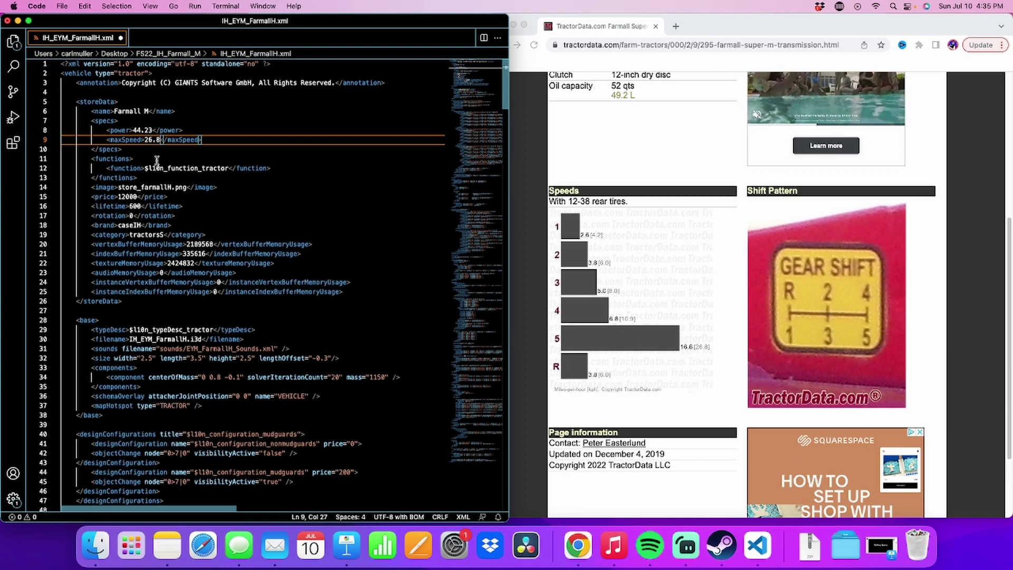
click(157, 159)
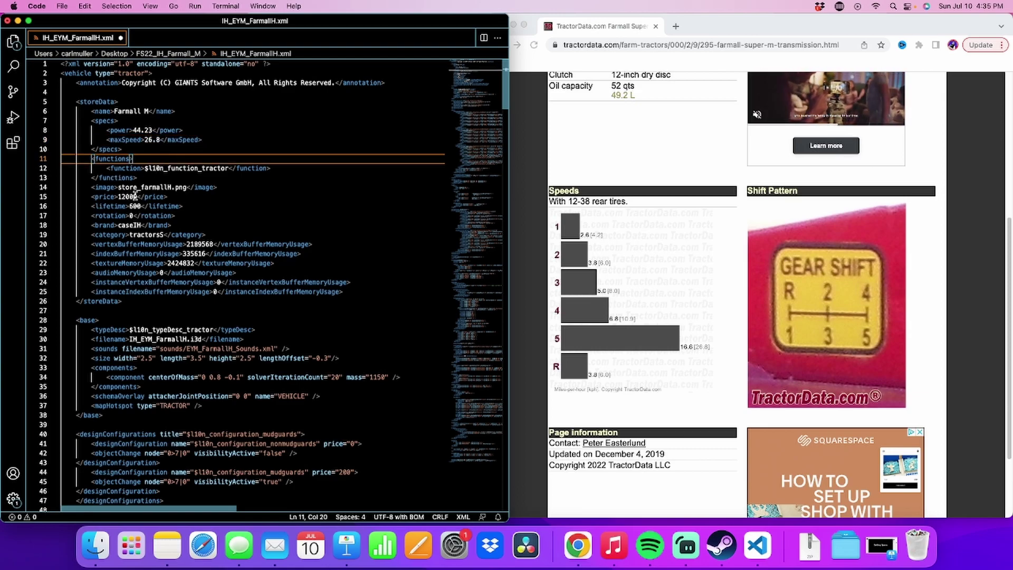
drag(137, 197, 118, 197)
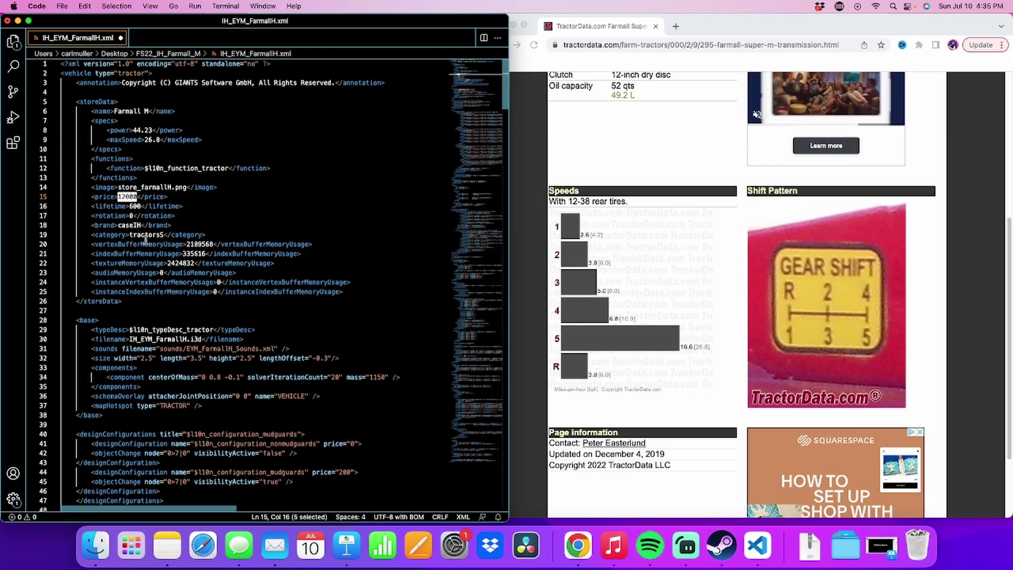
text(2000)
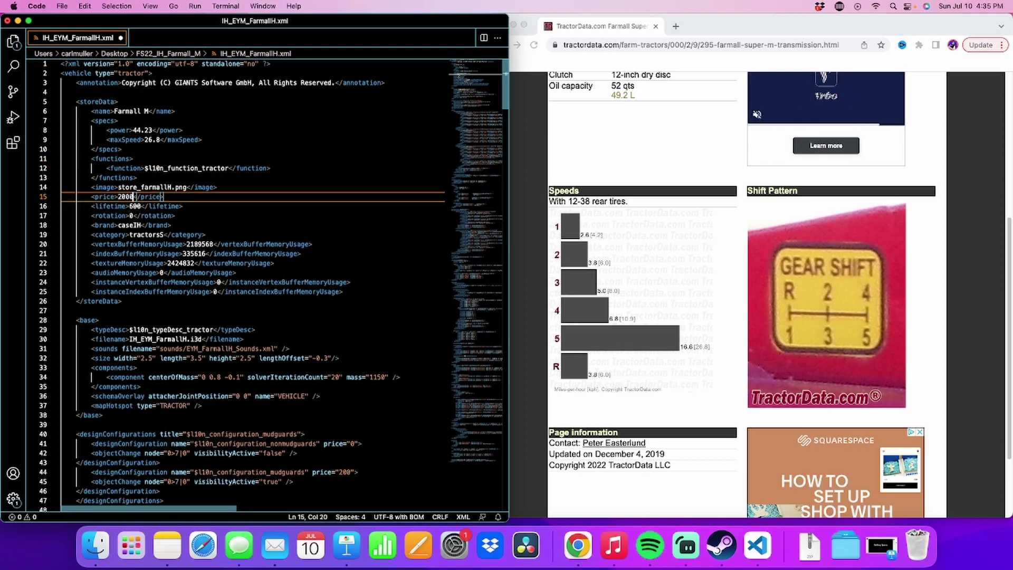
click(200, 206)
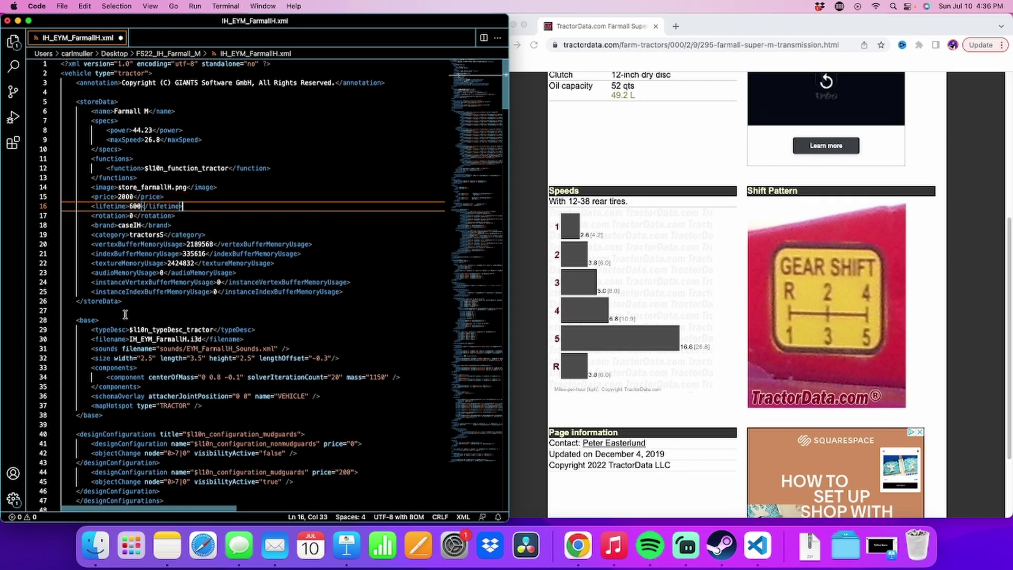
Scroll down the XML to the motorConfigurations block
scroll(174, 326, down, 1)
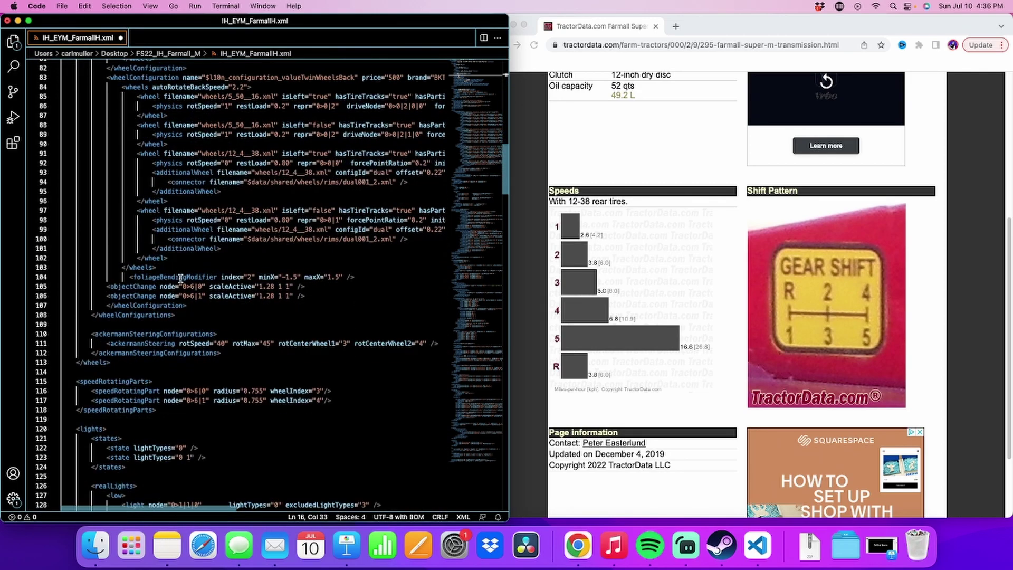
scroll(180, 278, down, 9)
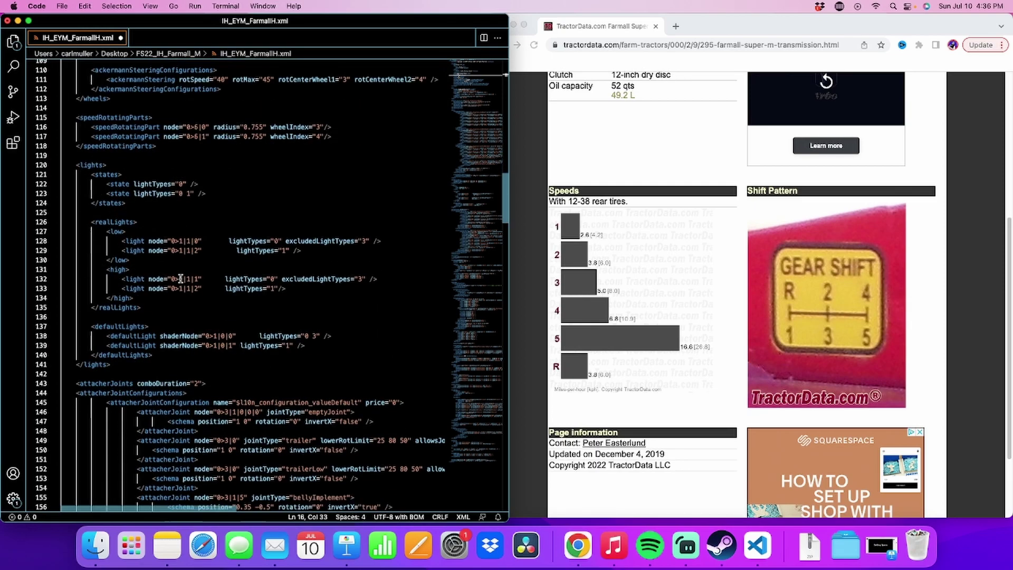
scroll(180, 278, down, 7)
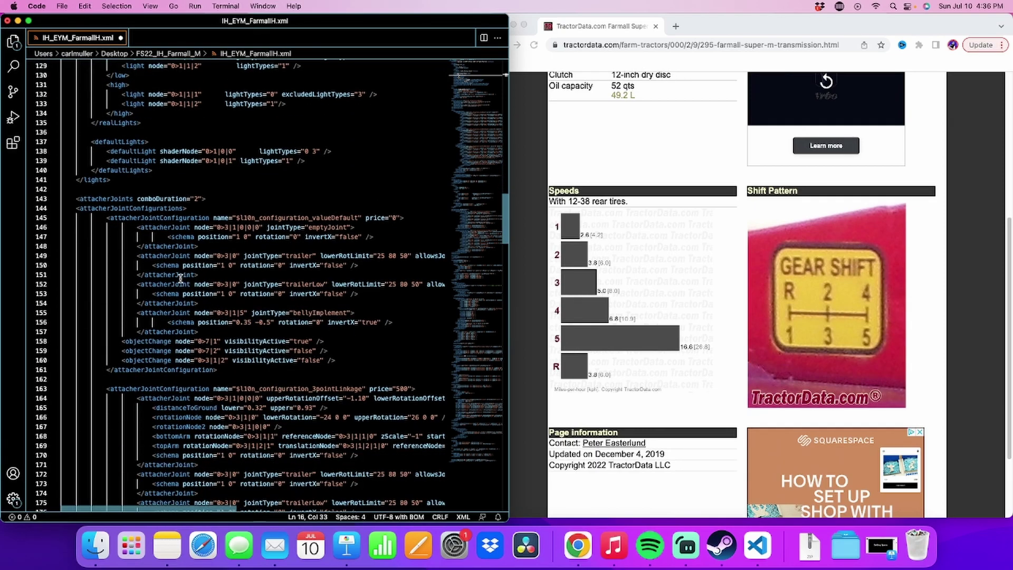
scroll(180, 279, down, 13)
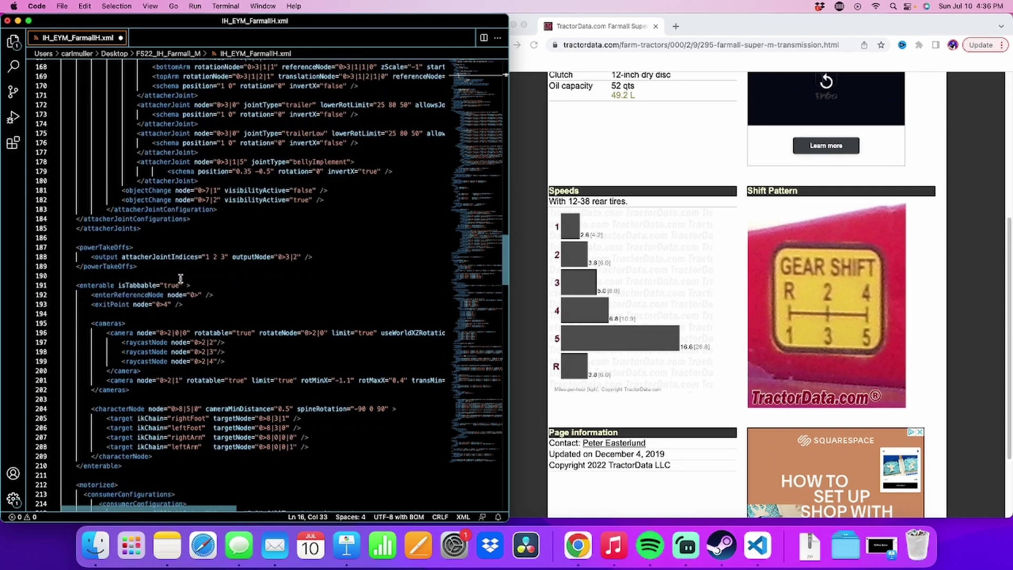
scroll(180, 278, down, 14)
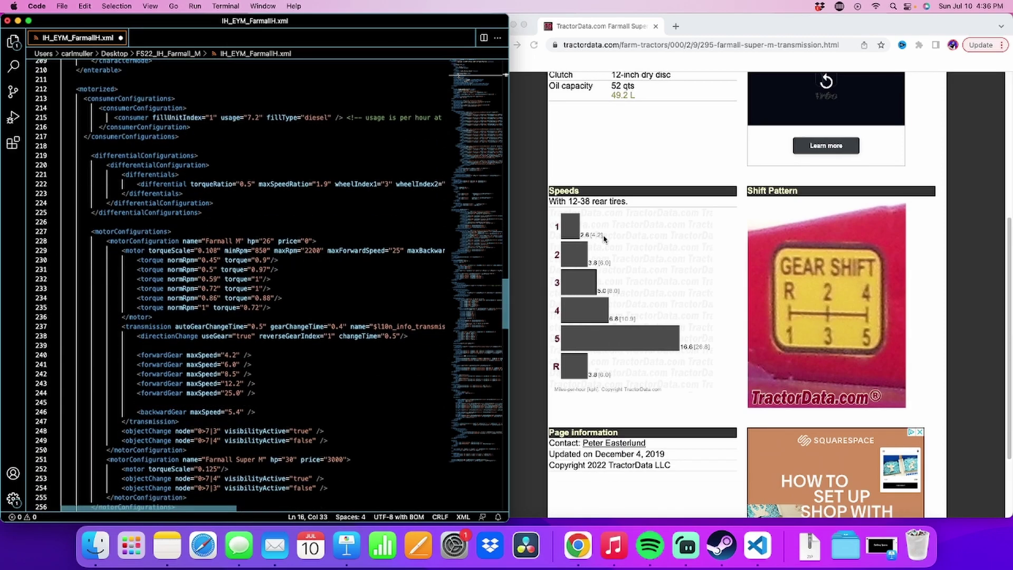
Check the Super M engine specs on TractorData and change maxRpm from 2200 to 2000
click(705, 253)
scroll(704, 253, up, 4)
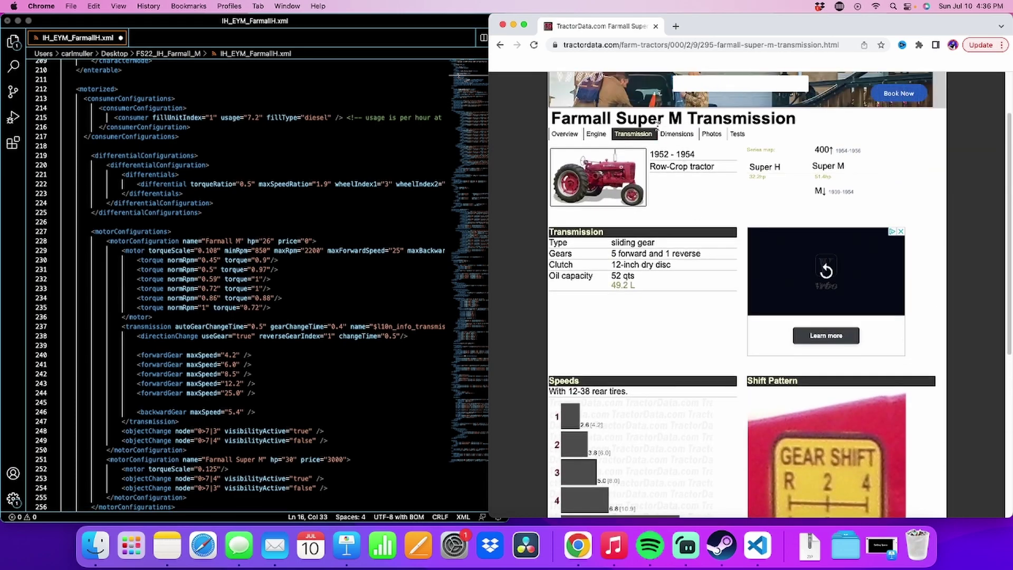
click(596, 133)
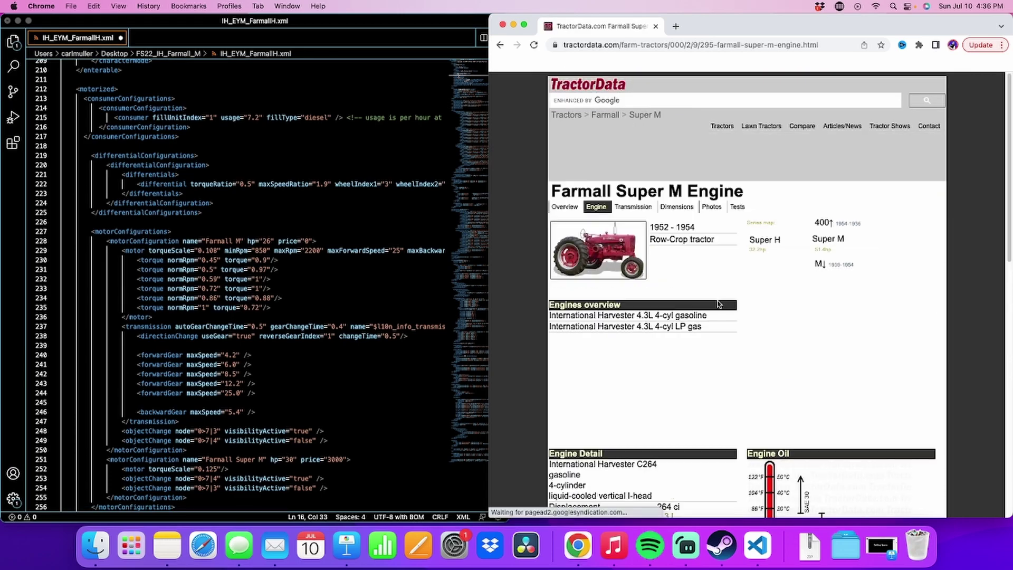
scroll(712, 301, down, 2)
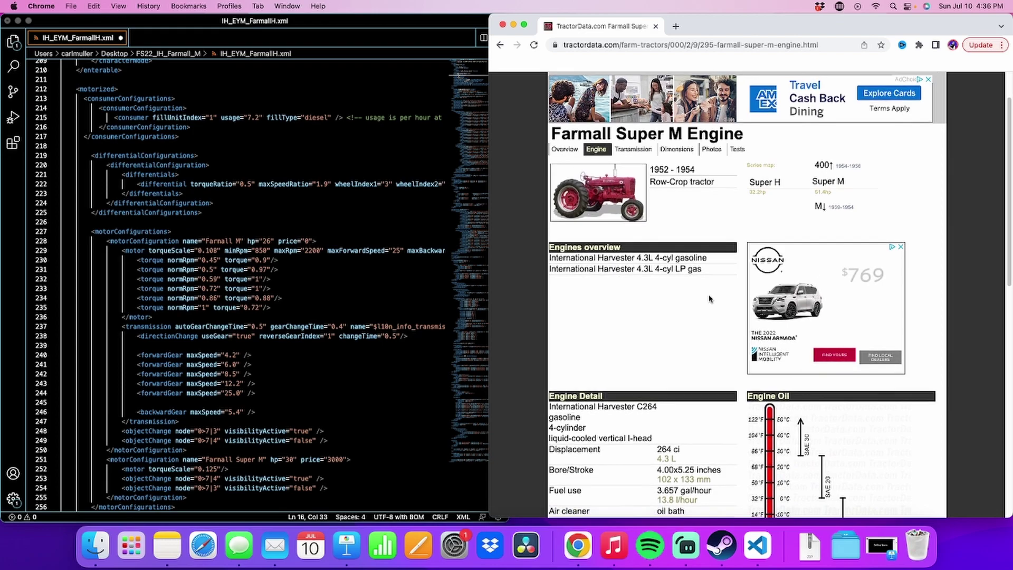
scroll(708, 299, down, 6)
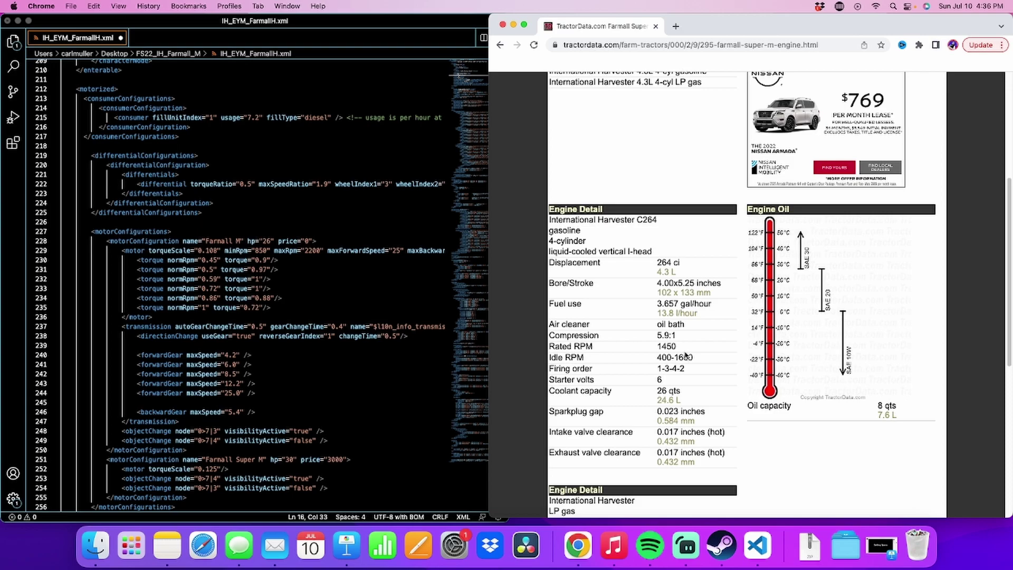
click(320, 250)
key(BackSpace)
key(BackSpace)
key(BackSpace)
key(BackSpace)
text(2000)
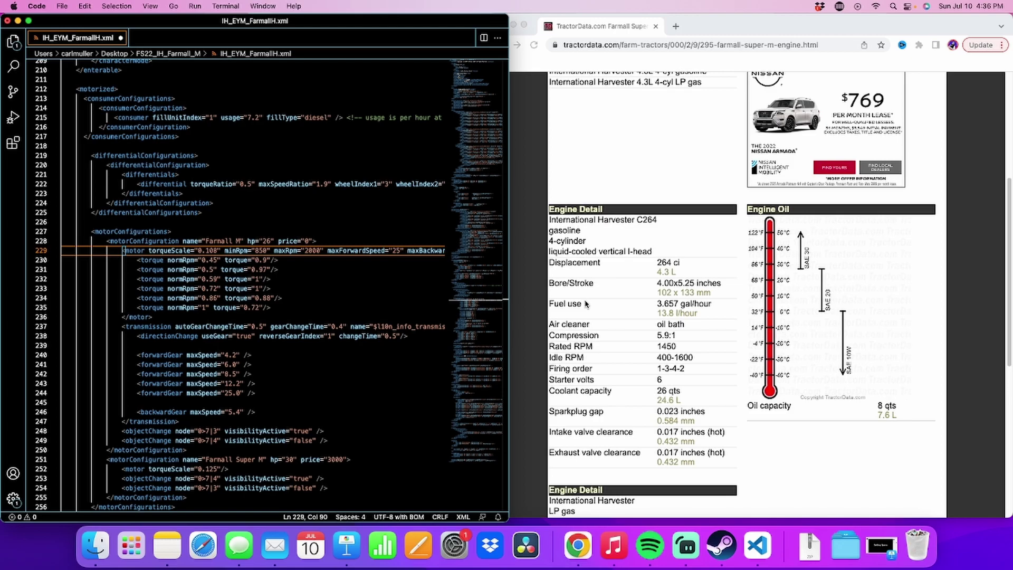
Set the motor's maxForwardSpeed to 26.8, per the Super M transmission specs
key(BackSpace)
text(6)
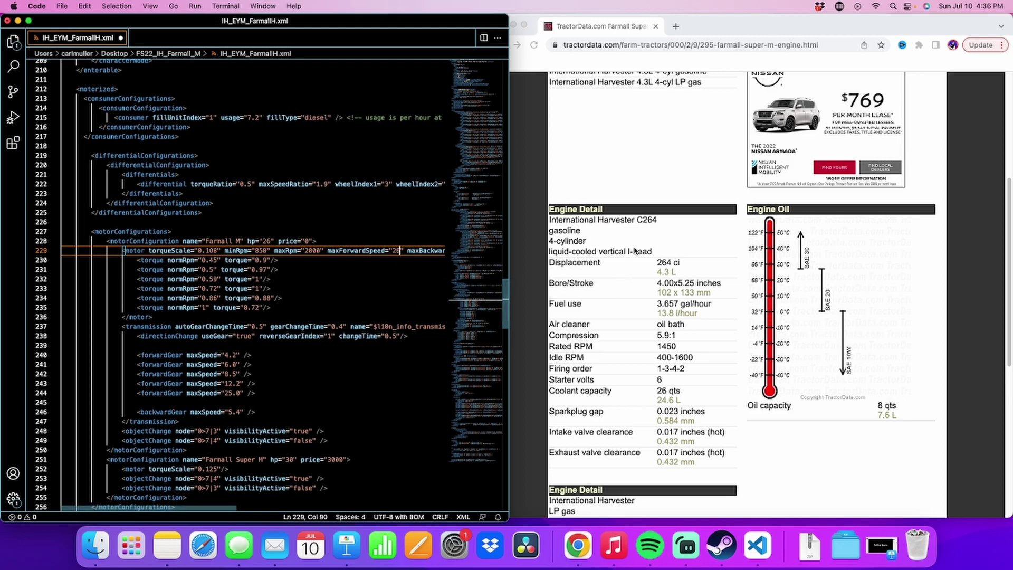
scroll(584, 304, up, 5)
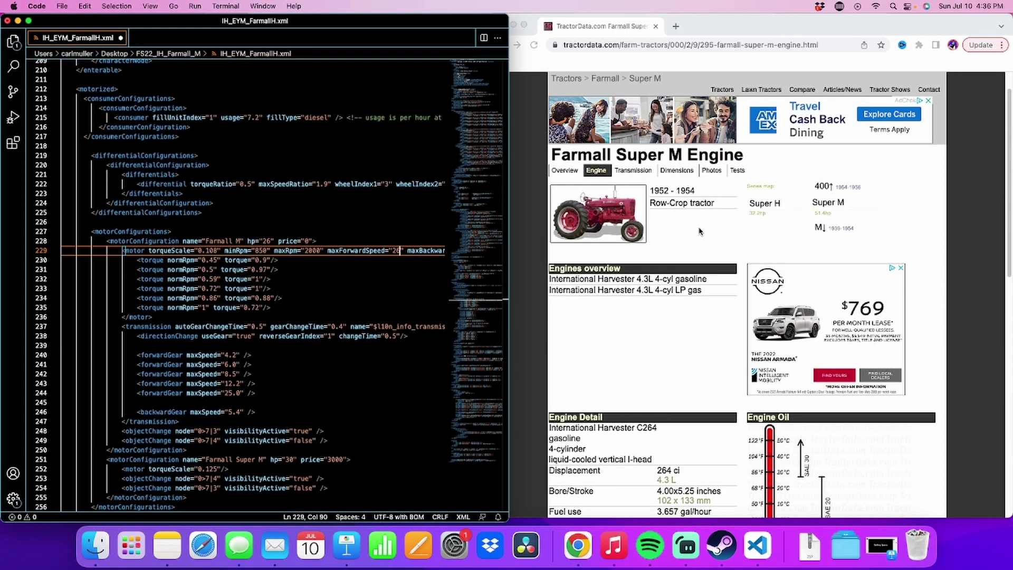
click(641, 171)
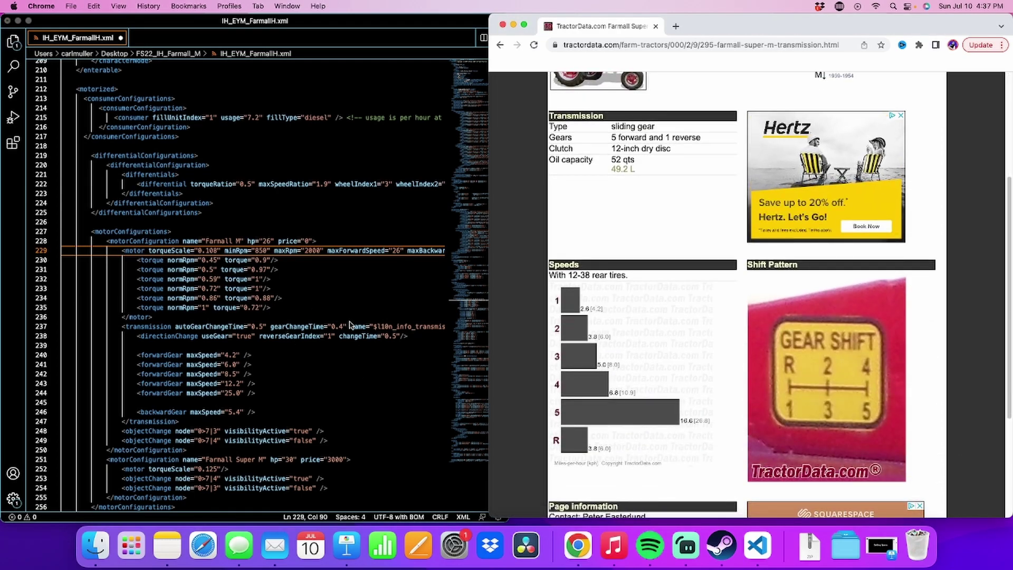
click(405, 252)
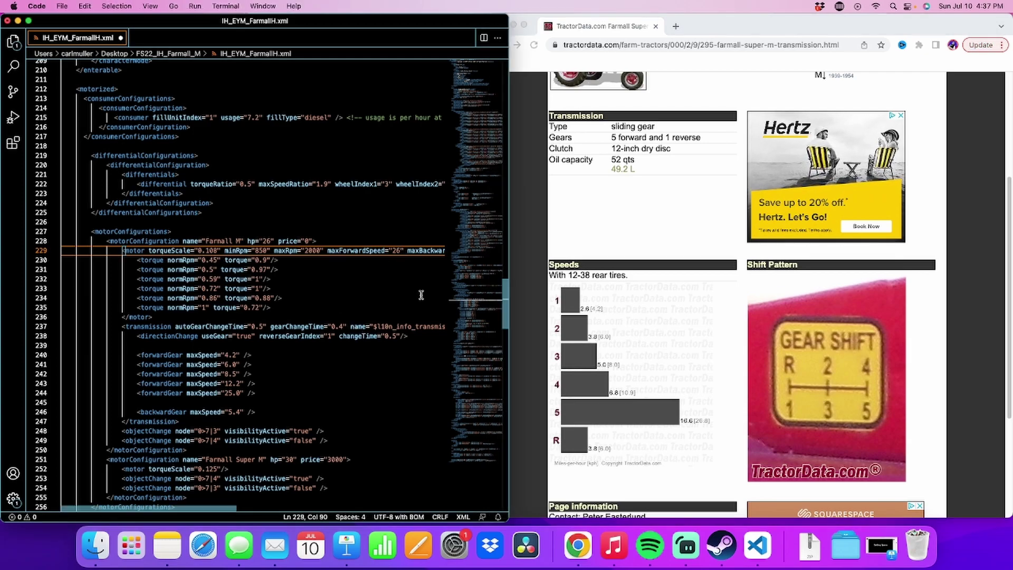
text(.8)
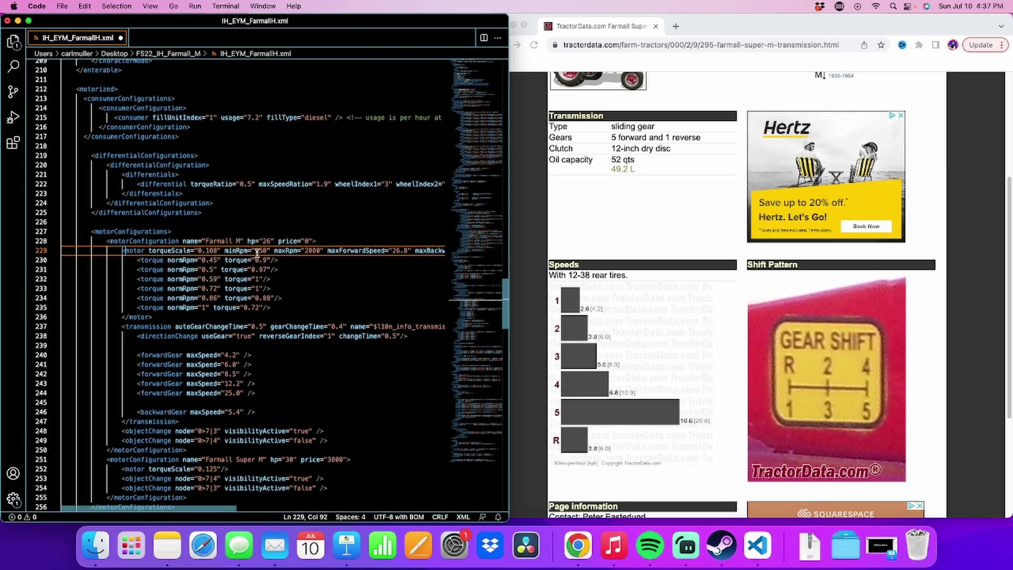
Change the motor's minRpm from 850 to 400
scroll(621, 284, up, 4)
scroll(628, 282, down, 4)
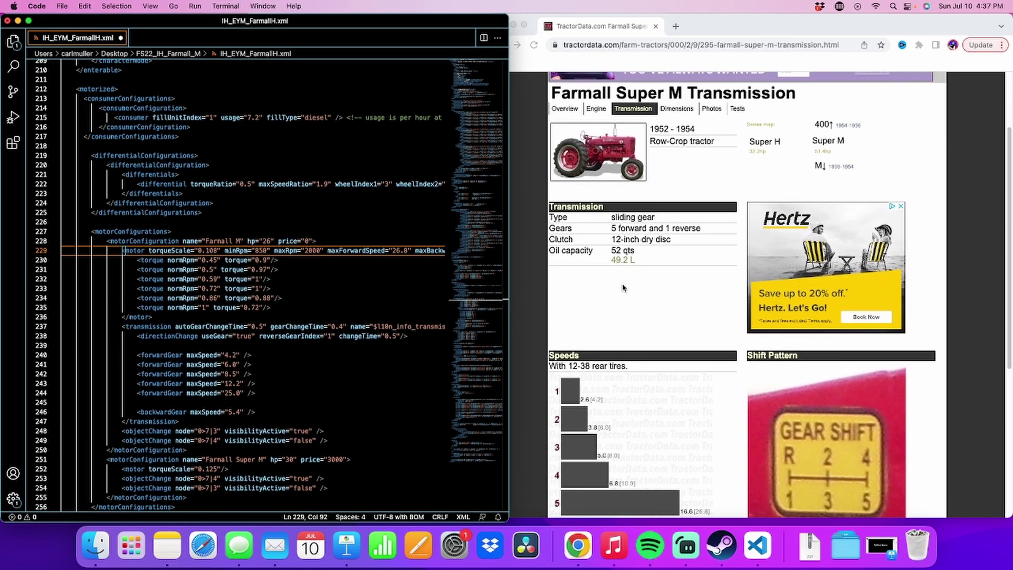
scroll(645, 281, up, 4)
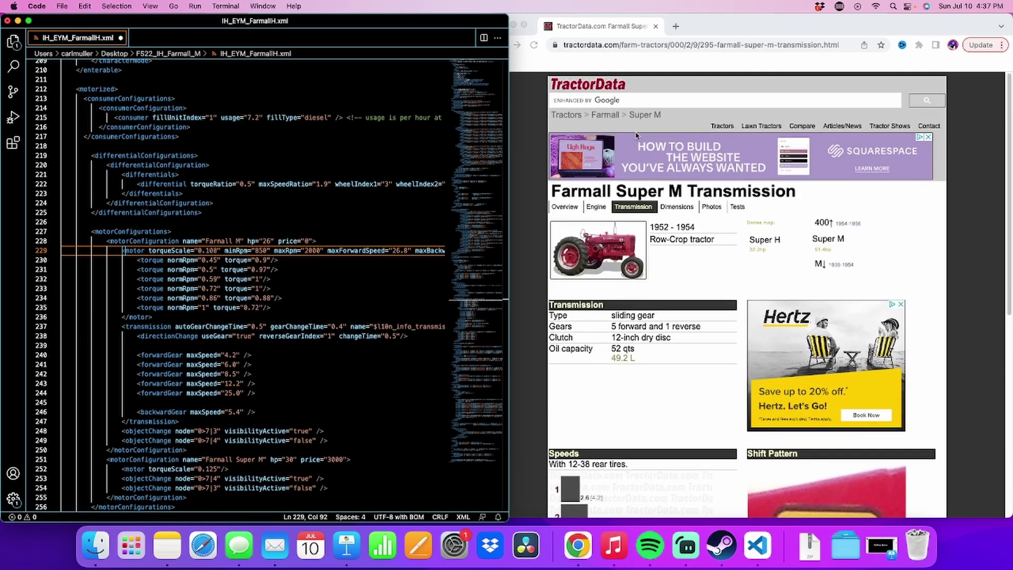
click(596, 207)
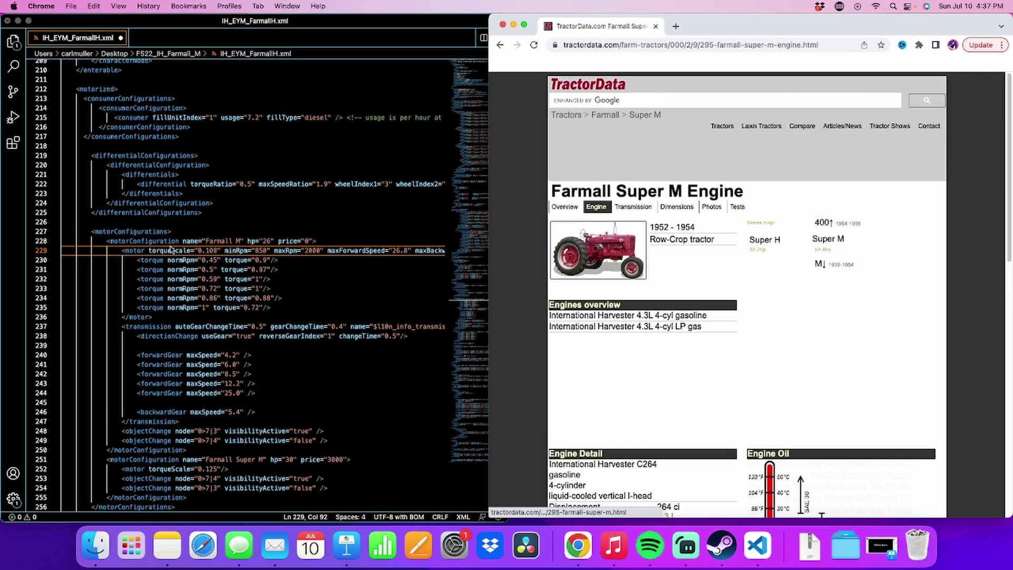
scroll(638, 372, down, 4)
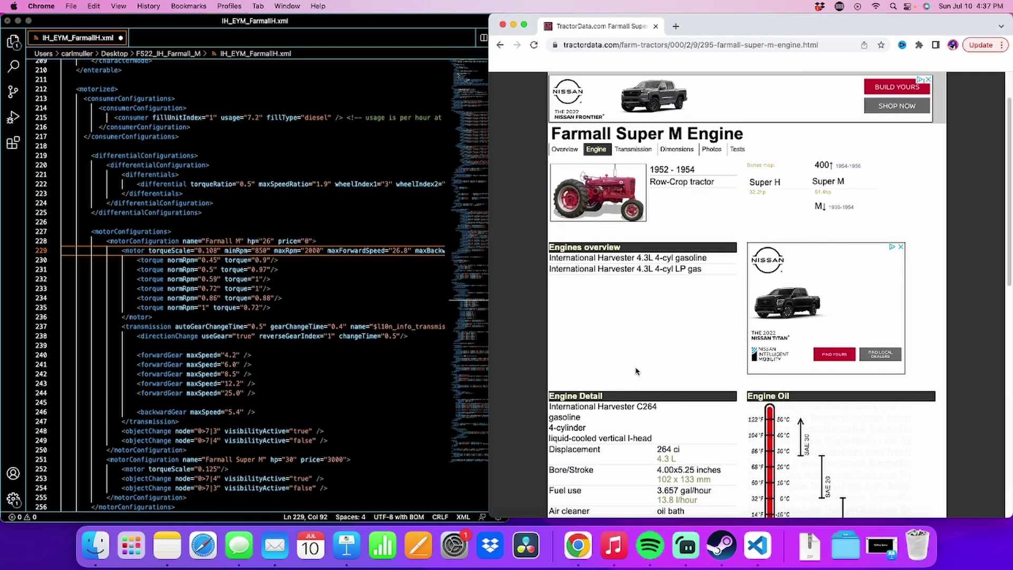
scroll(643, 378, down, 2)
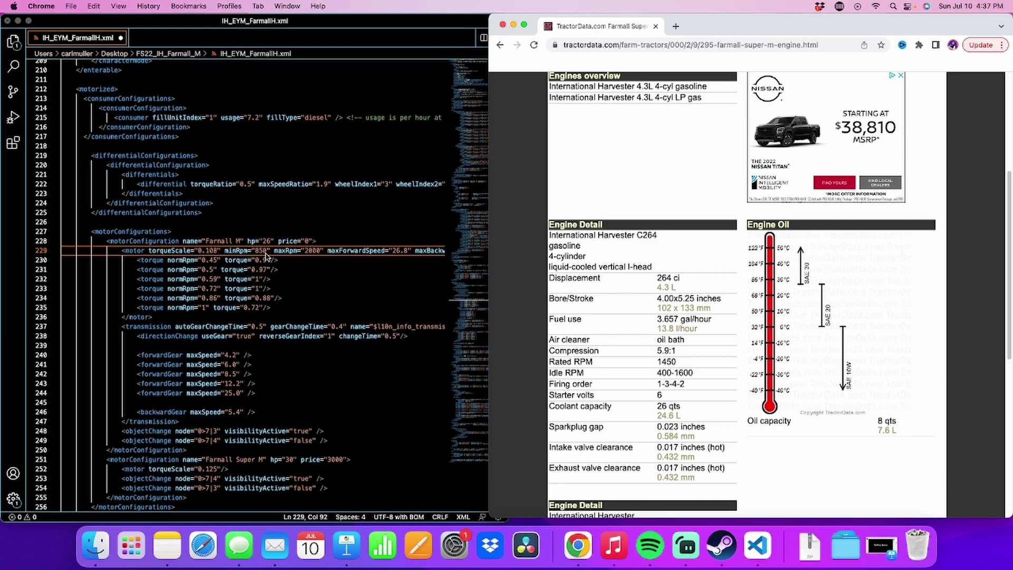
click(266, 255)
key(BackSpace)
key(BackSpace)
key(BackSpace)
text(400)
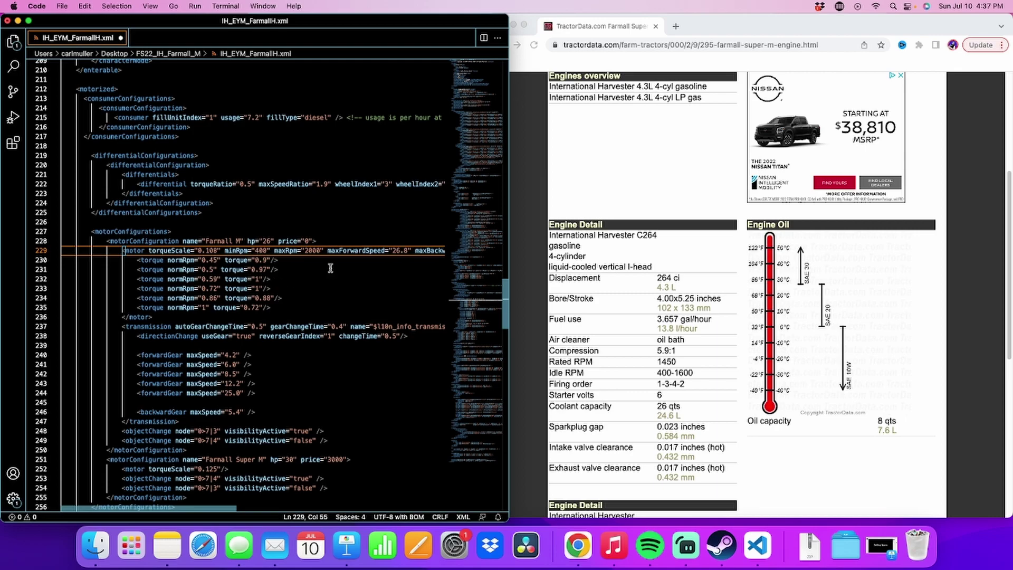
click(331, 268)
scroll(260, 237, down, 3)
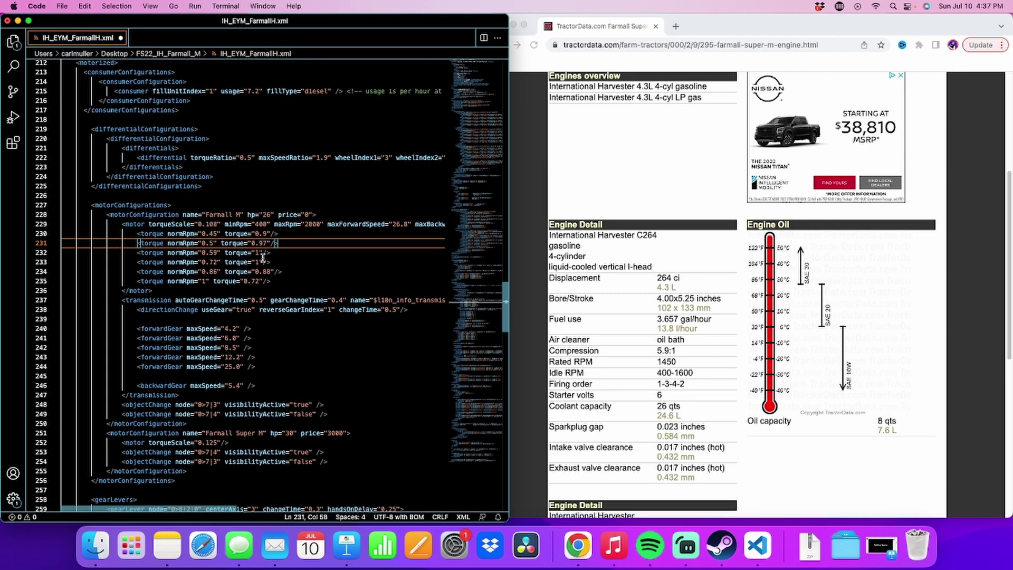
click(230, 302)
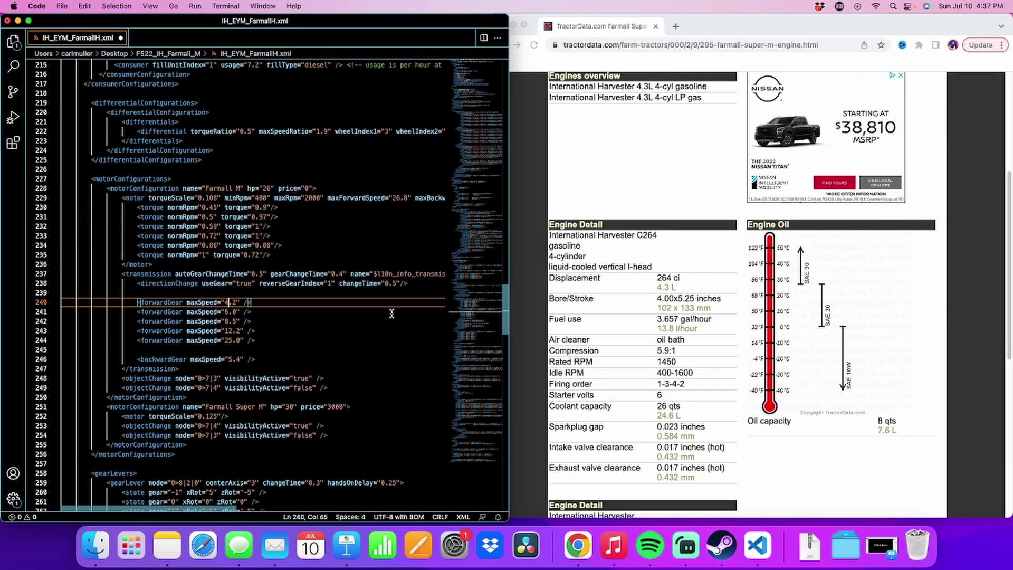
Set the third and fourth forward gear speeds to 8.0 and 10.9
scroll(643, 289, up, 4)
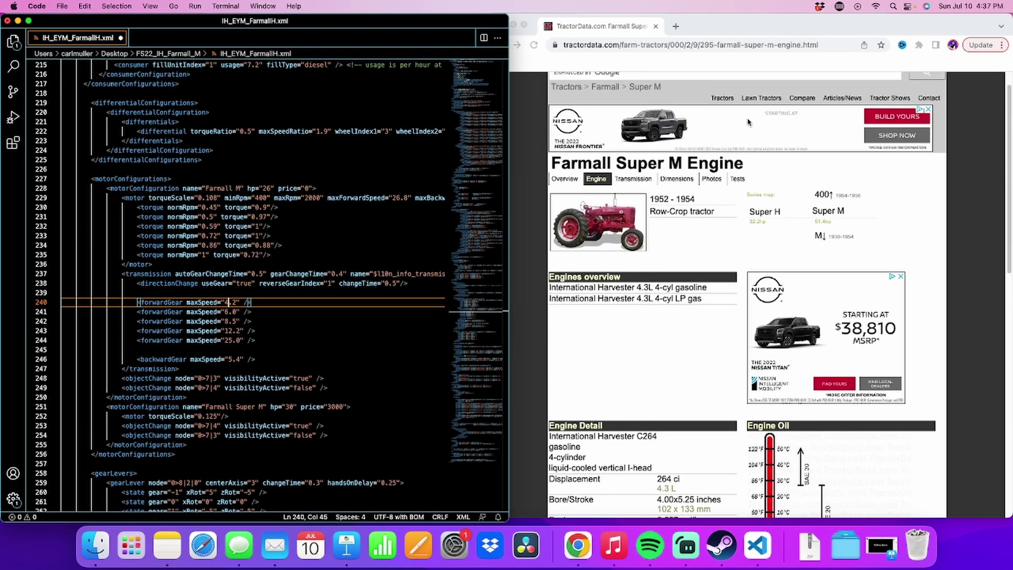
click(631, 182)
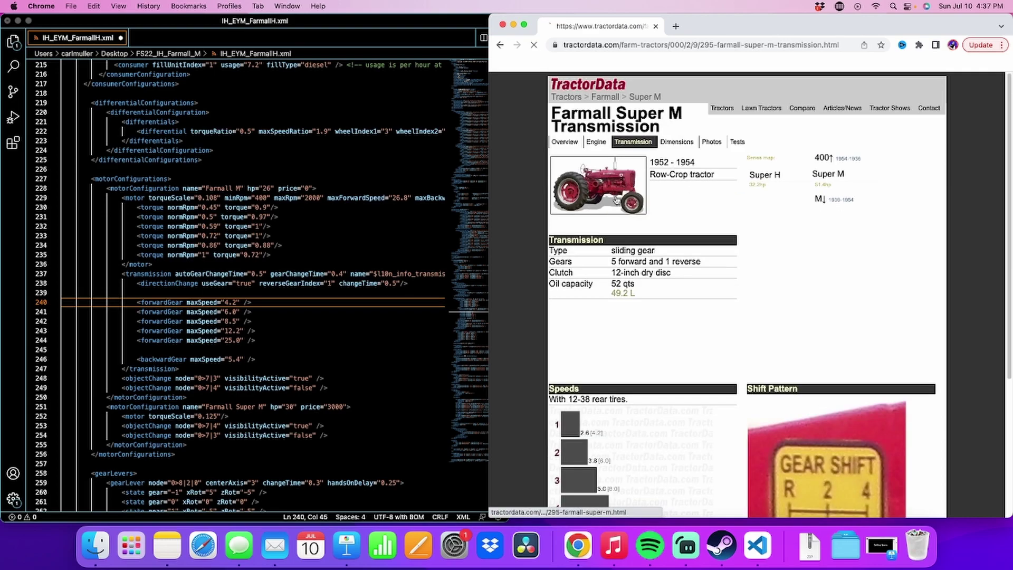
scroll(708, 347, down, 3)
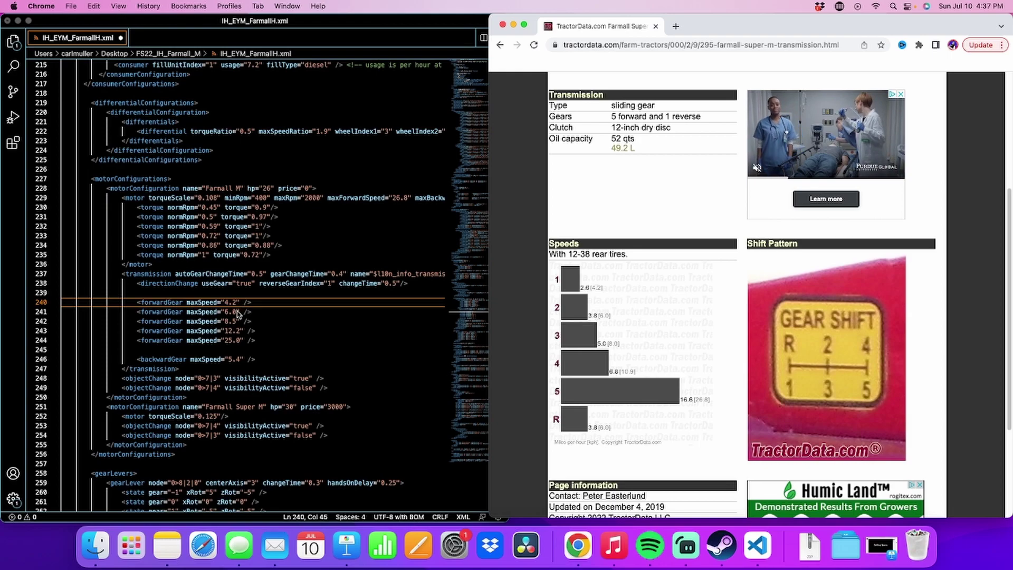
click(236, 322)
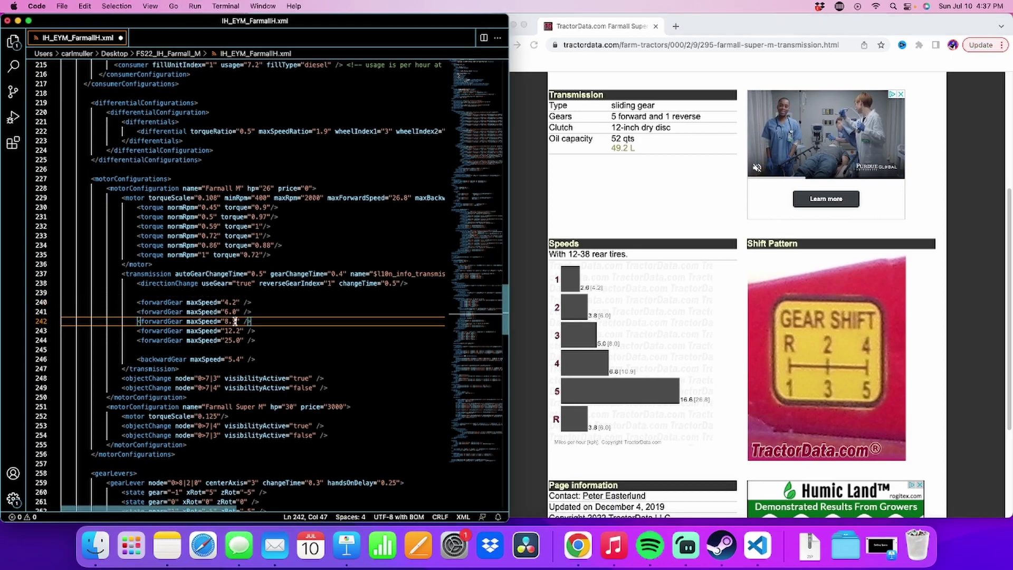
key(BackSpace)
key(BackSpace)
text(.0)
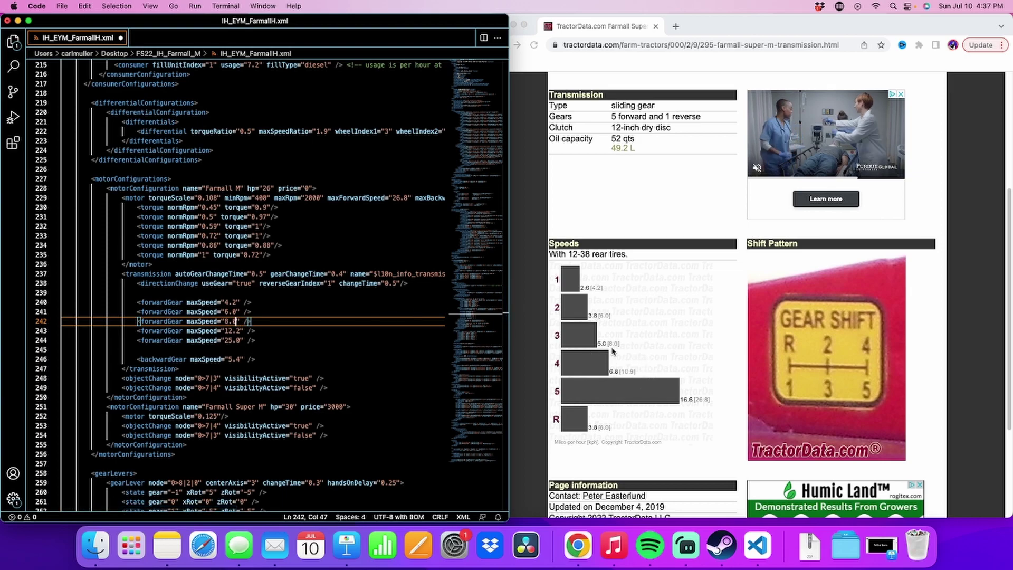
click(251, 331)
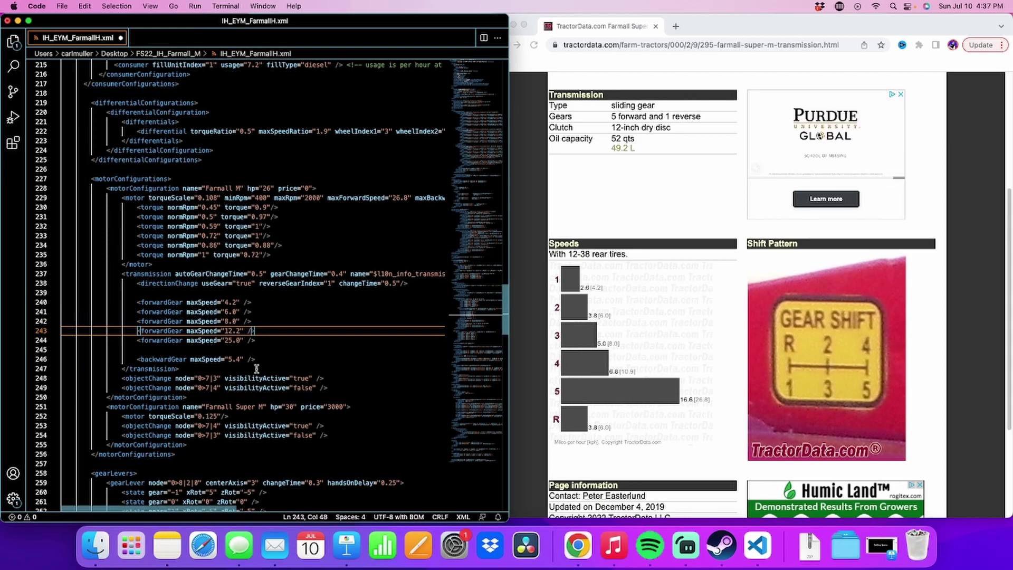
key(BackSpace)
key(BackSpace)
key(BackSpace)
text(0.9)
Set the fifth forward gear to 26.8 and the reverse gear speed to 6
click(236, 342)
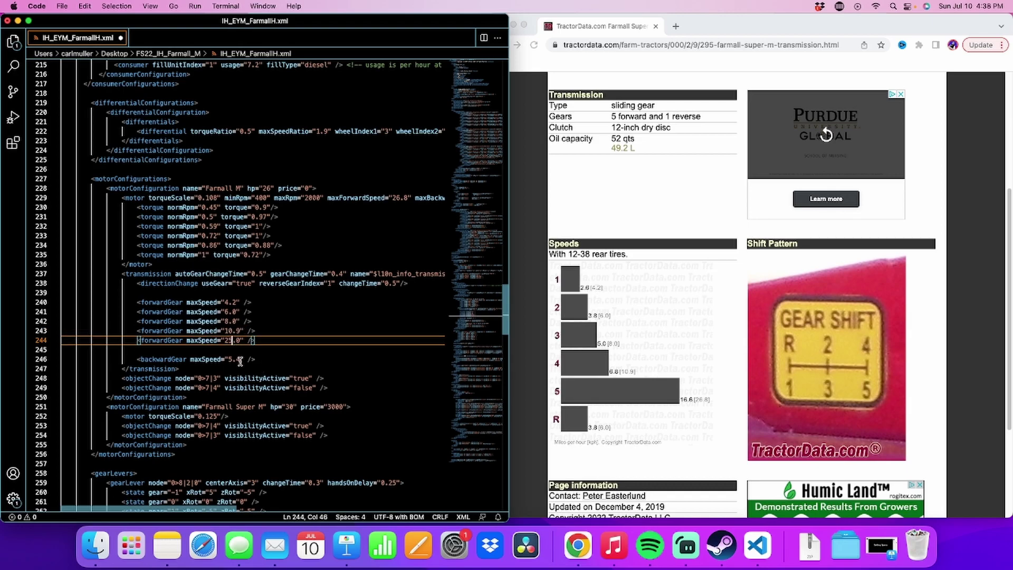
key(BackSpace)
text(6)
key(Right)
key(Right)
key(BackSpace)
text(8)
click(240, 361)
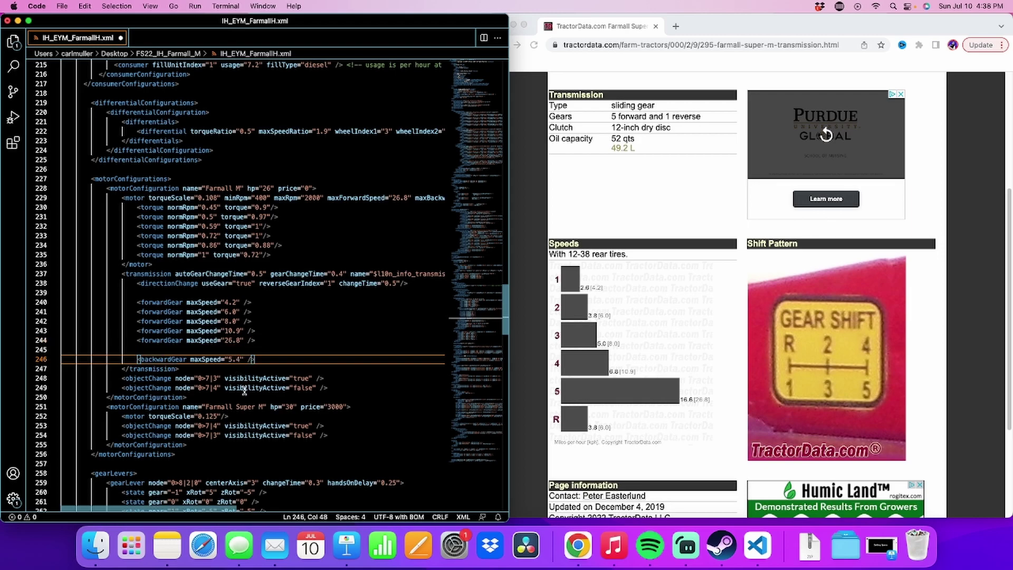
key(BackSpace)
key(BackSpace)
key(BackSpace)
text(6)
click(670, 199)
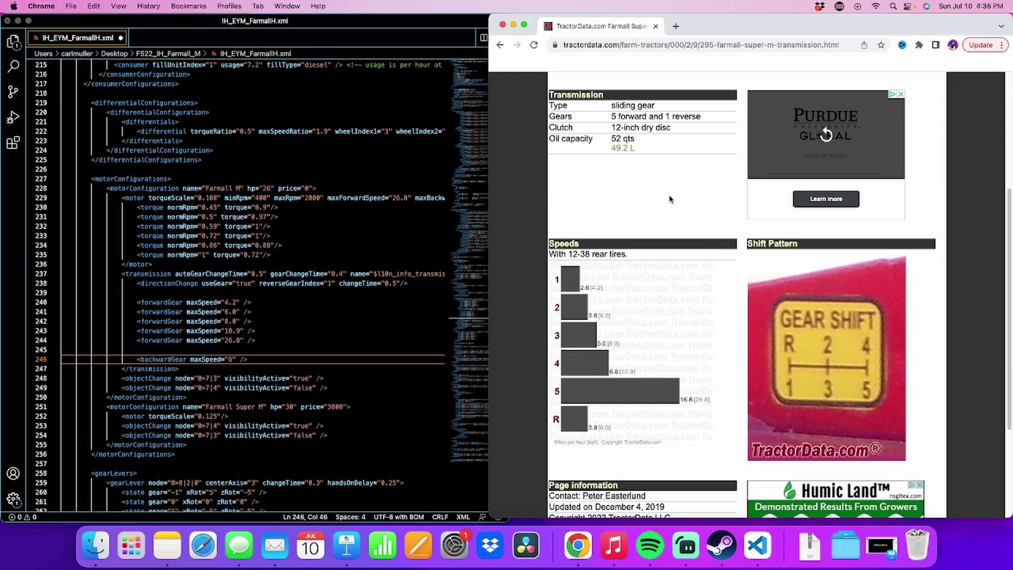
Change the Farmall Super M horsepower on line 251 from 30 to 44.3
scroll(670, 198, up, 5)
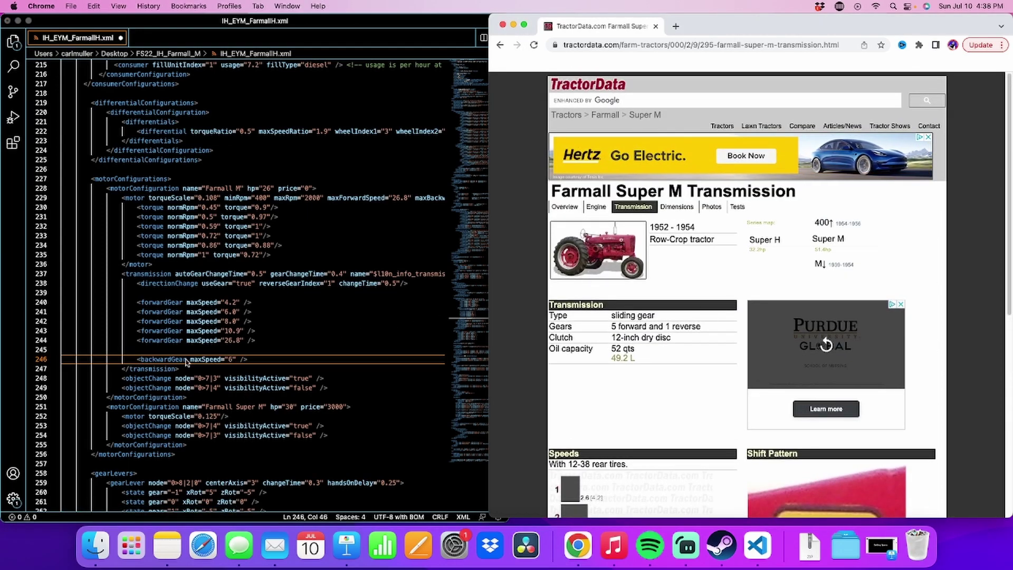
scroll(251, 336, down, 5)
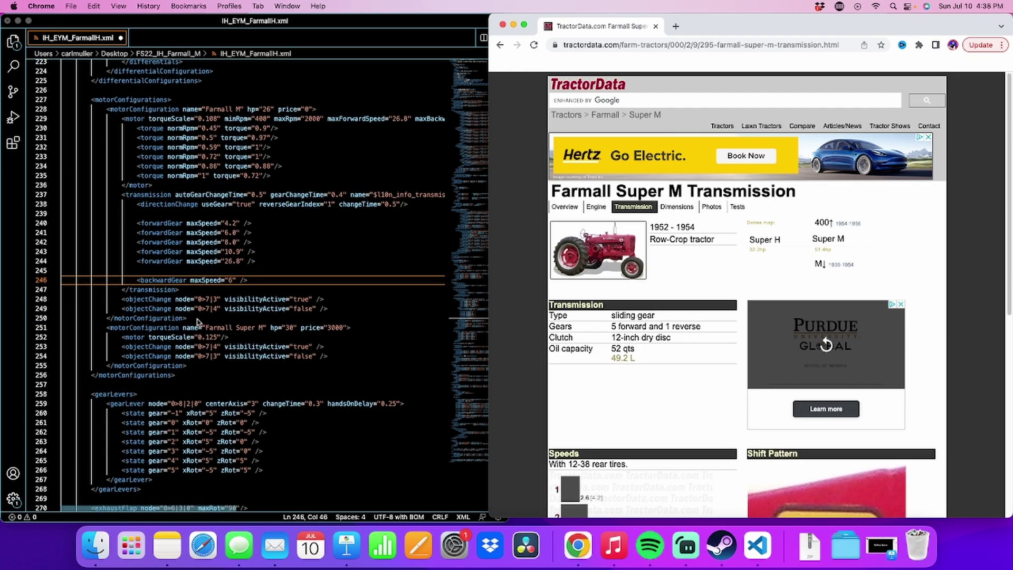
scroll(202, 306, down, 5)
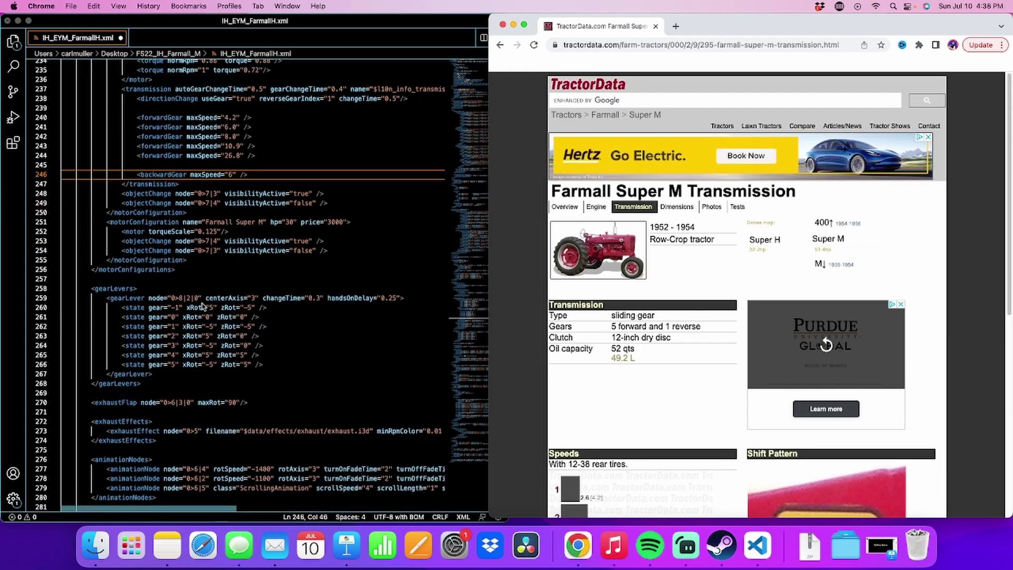
scroll(244, 288, down, 15)
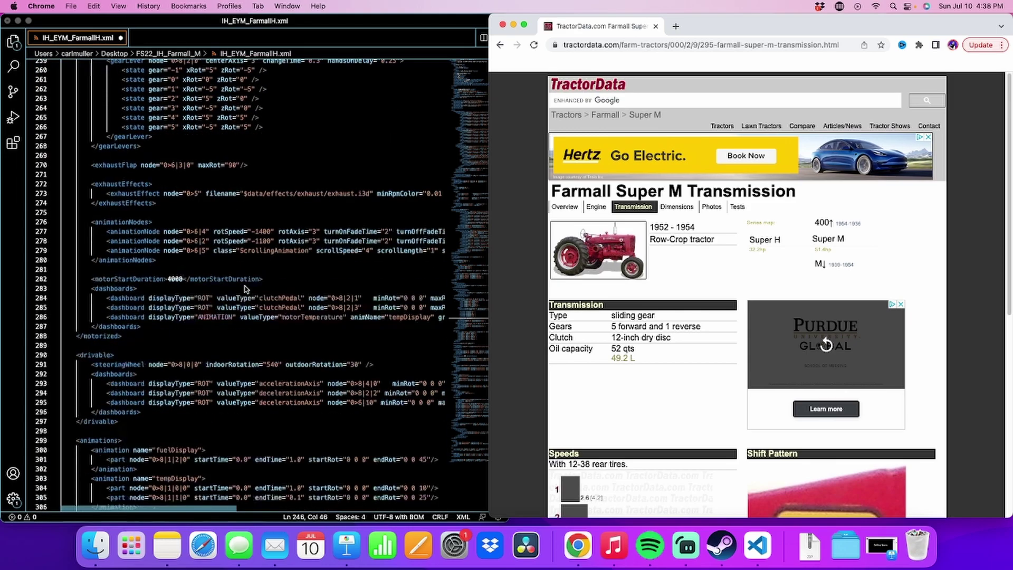
scroll(244, 289, down, 15)
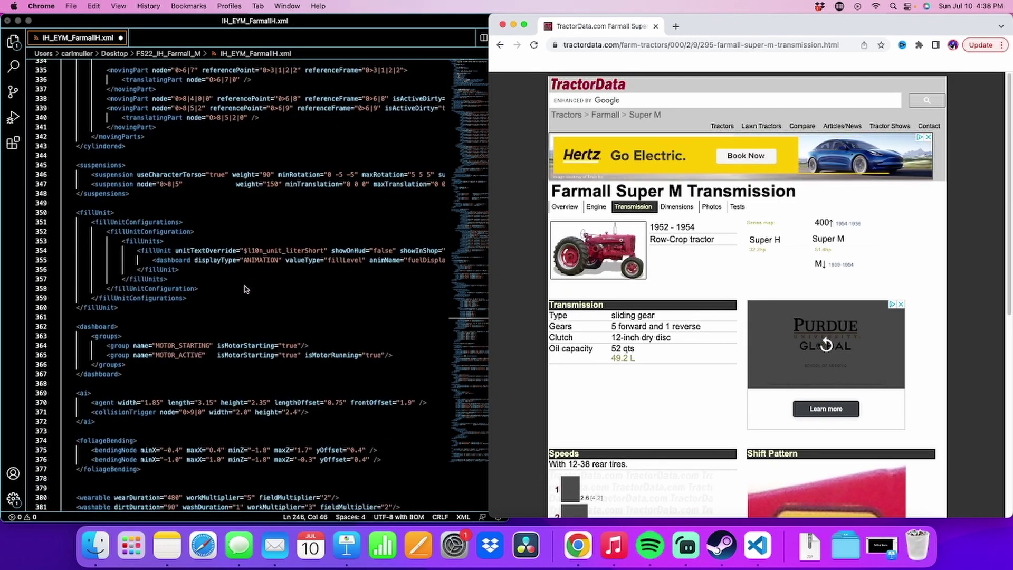
scroll(244, 288, down, 3)
scroll(244, 289, down, 3)
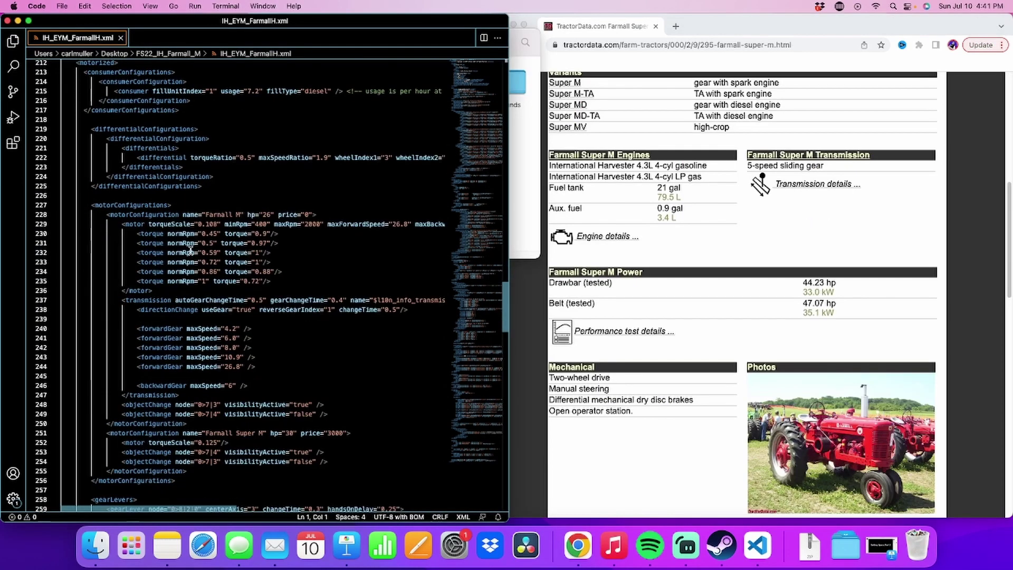
scroll(191, 250, down, 5)
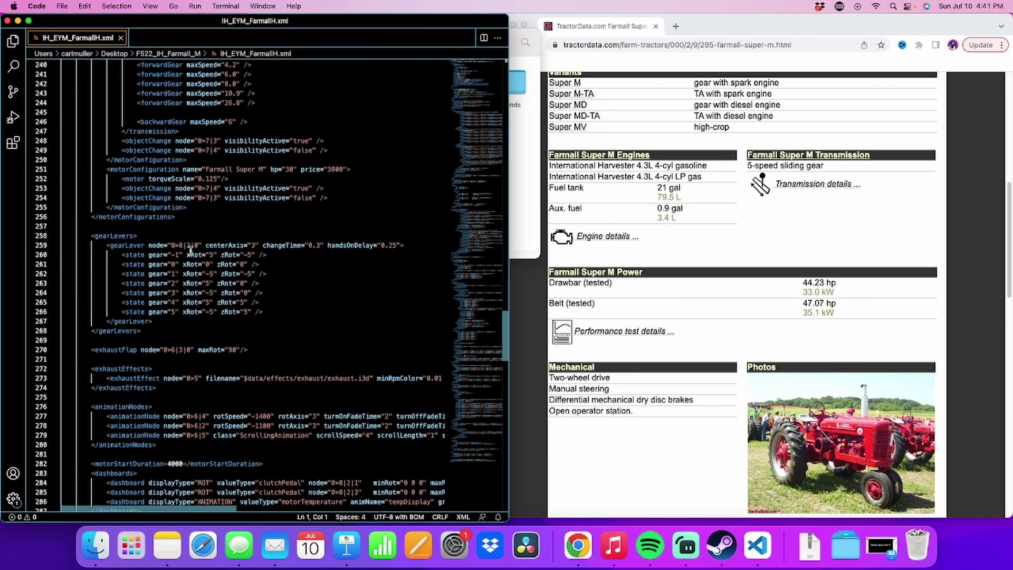
scroll(191, 250, up, 8)
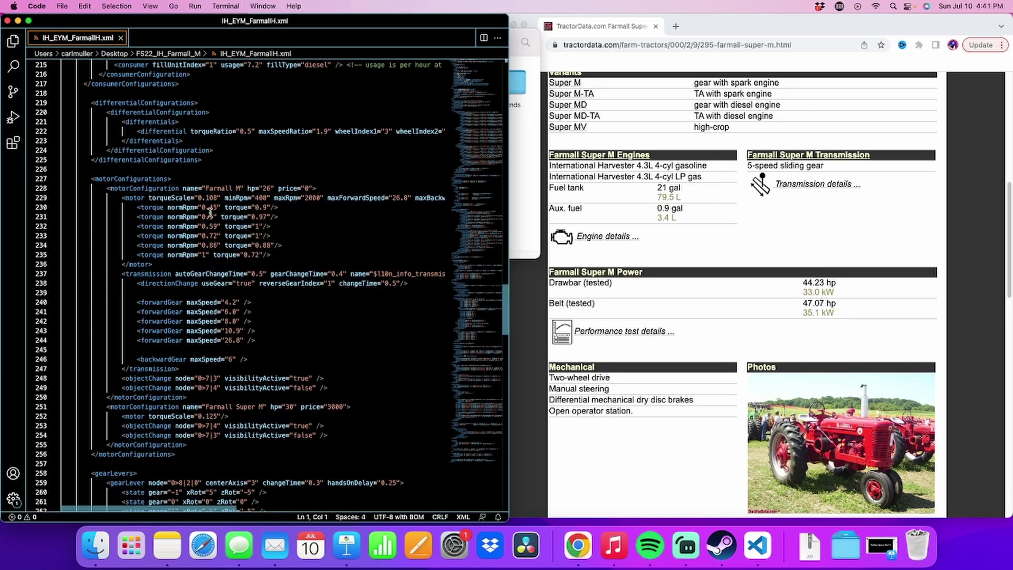
scroll(210, 212, up, 1)
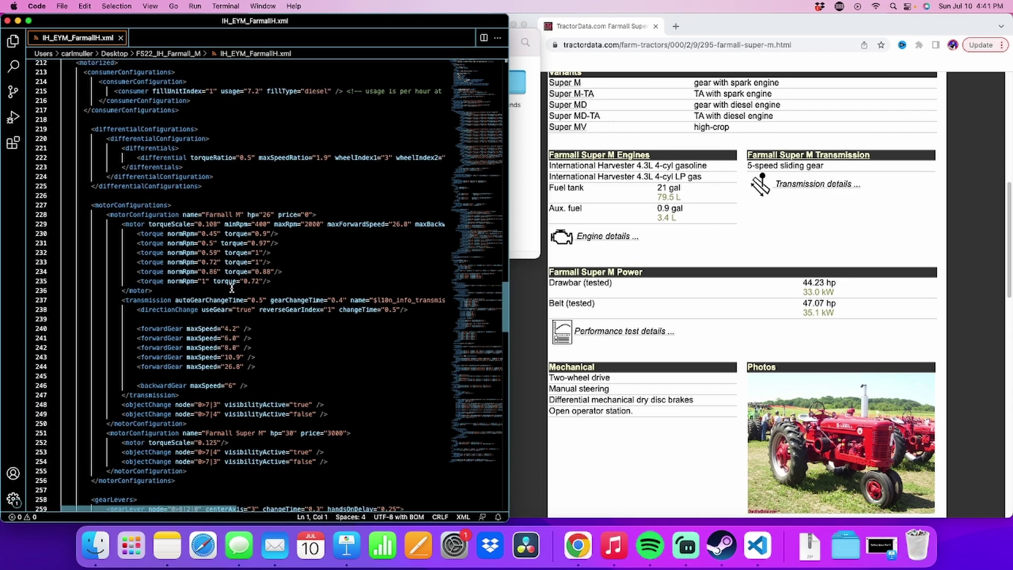
scroll(247, 439, down, 2)
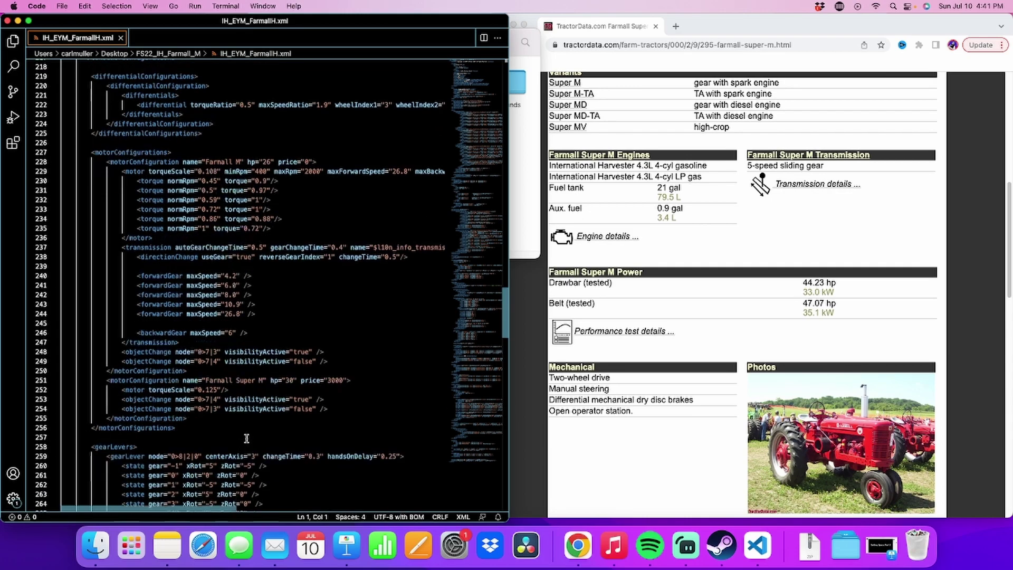
click(292, 380)
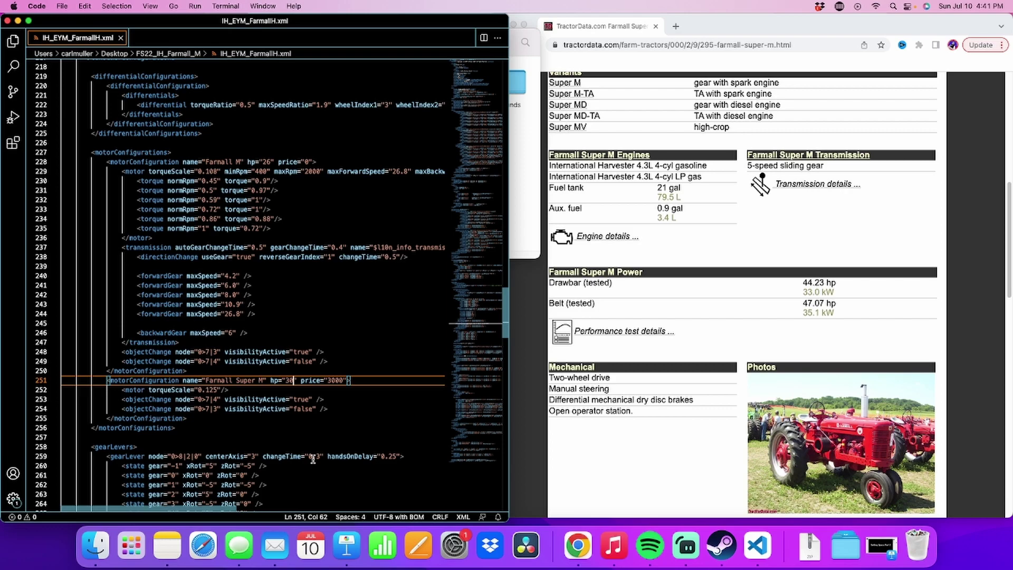
key(BackSpace)
key(BackSpace)
text(44)
key(Return)
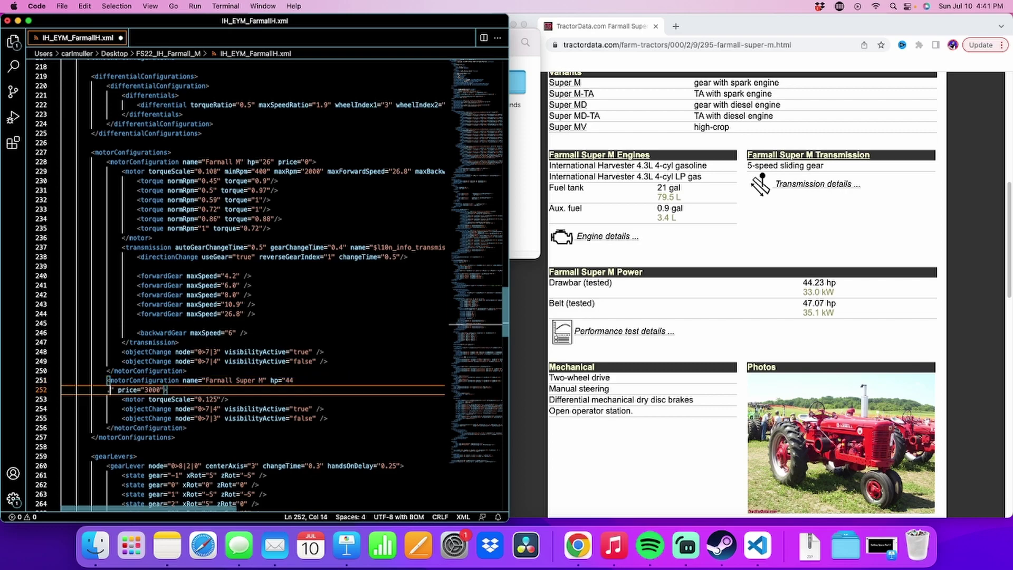
text(.2)
key(Home)
key(BackSpace)
key(BackSpace)
key(BackSpace)
key(BackSpace)
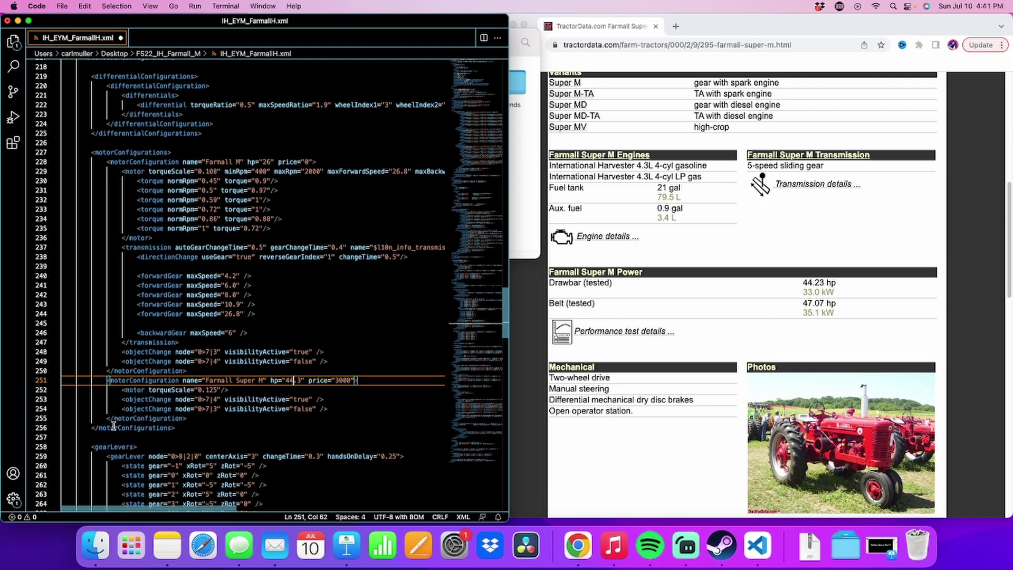
Lower the Super M configuration price from 3000 to 1000
click(335, 381)
key(BackSpace)
click(228, 390)
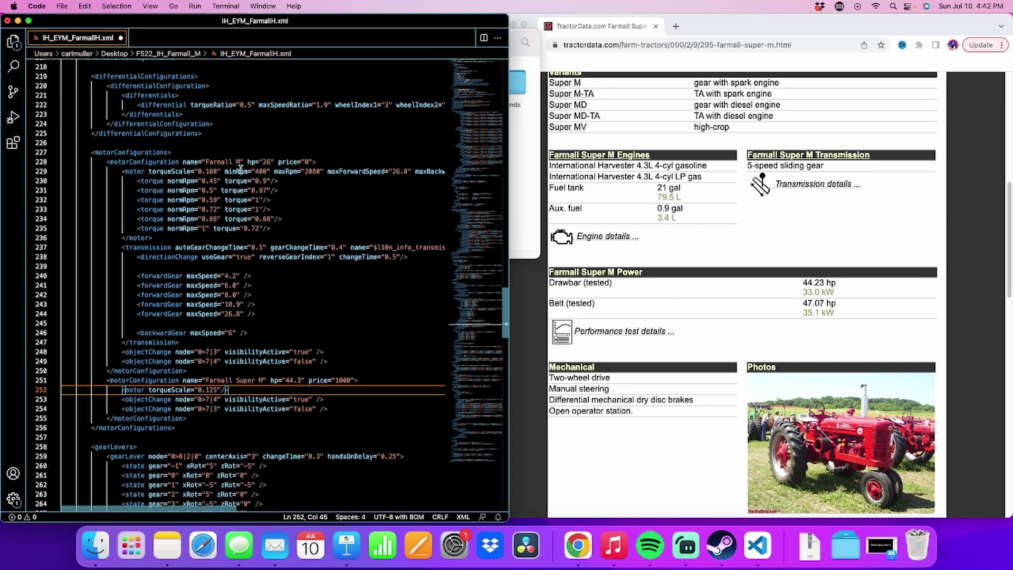
scroll(721, 121, up, 10)
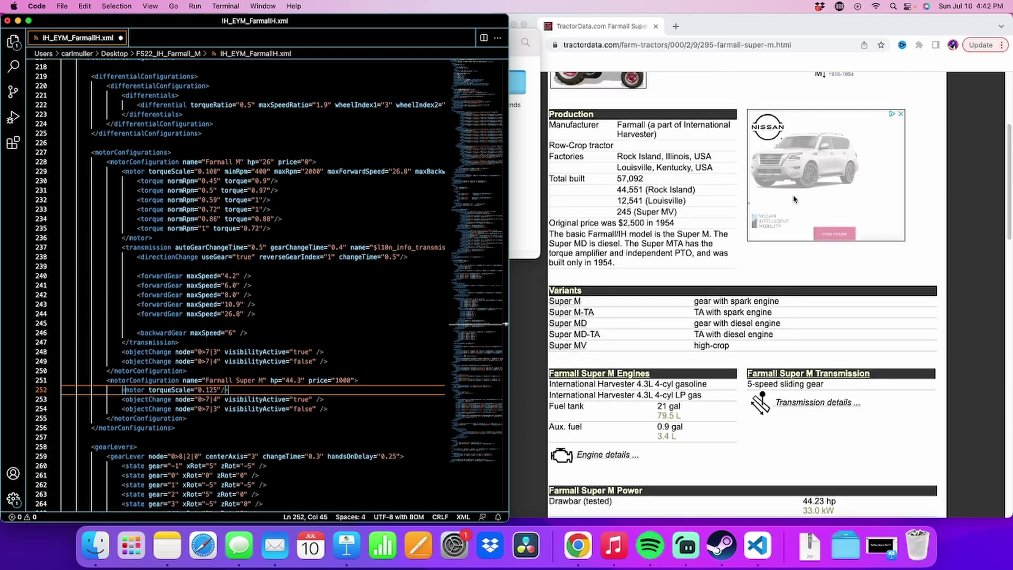
Check the Farmall M page and change the base horsepower from 26 to 33
click(820, 263)
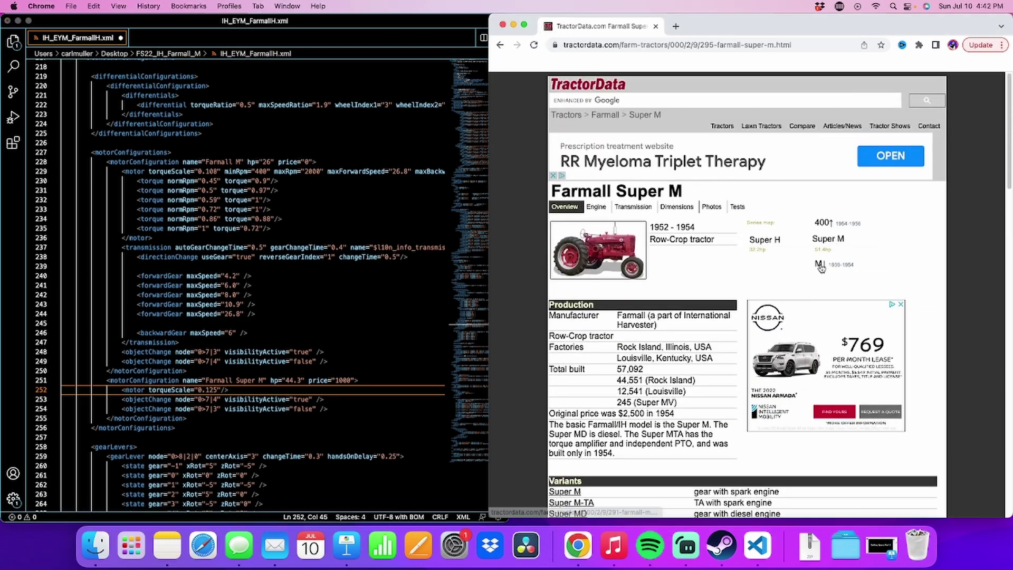
scroll(725, 284, down, 8)
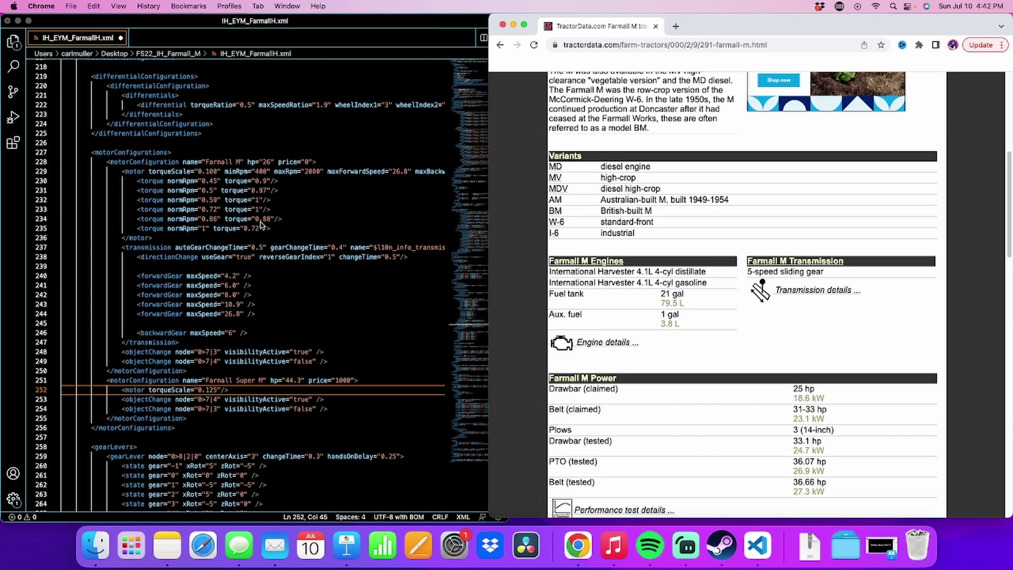
click(269, 163)
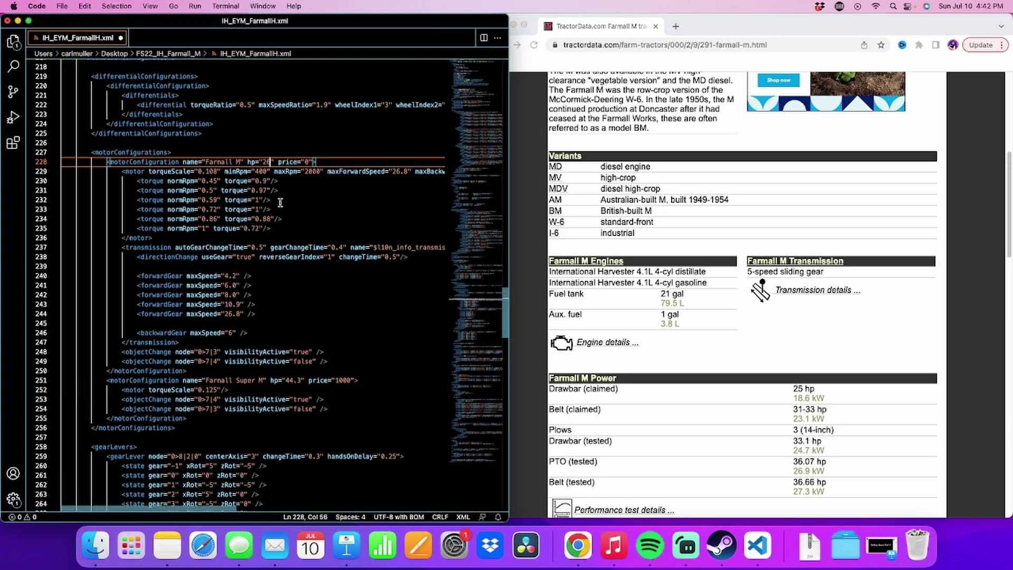
key(BackSpace)
key(BackSpace)
text(33)
click(309, 192)
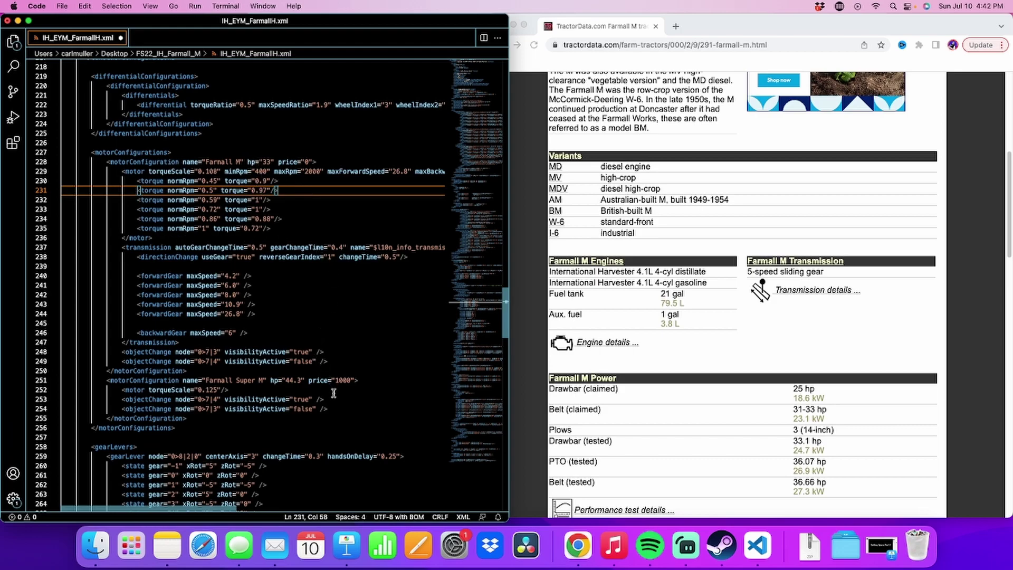
Save IH_EYM_FarmallH.xml and close the VS Code window
scroll(333, 394, down, 1)
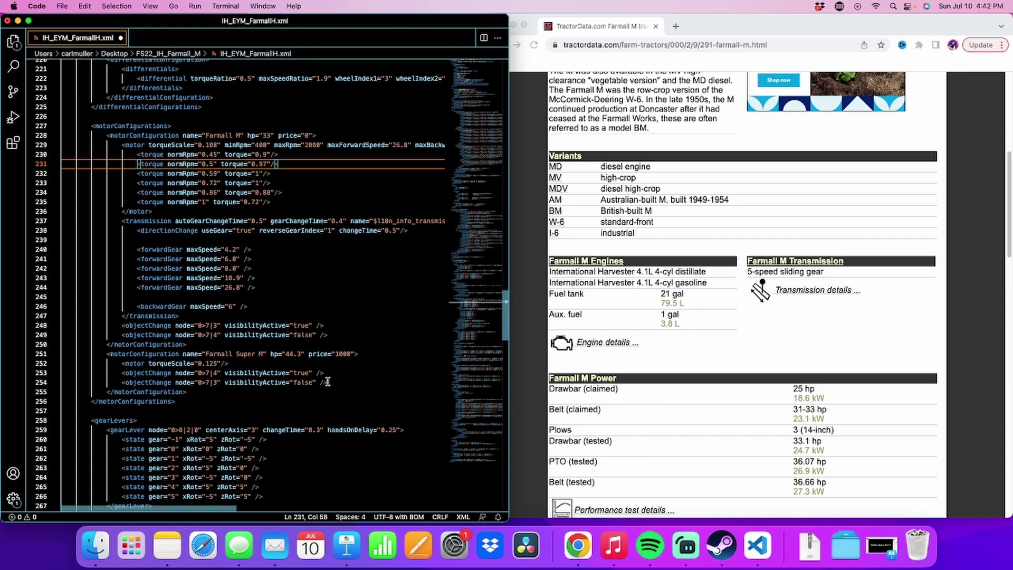
click(63, 7)
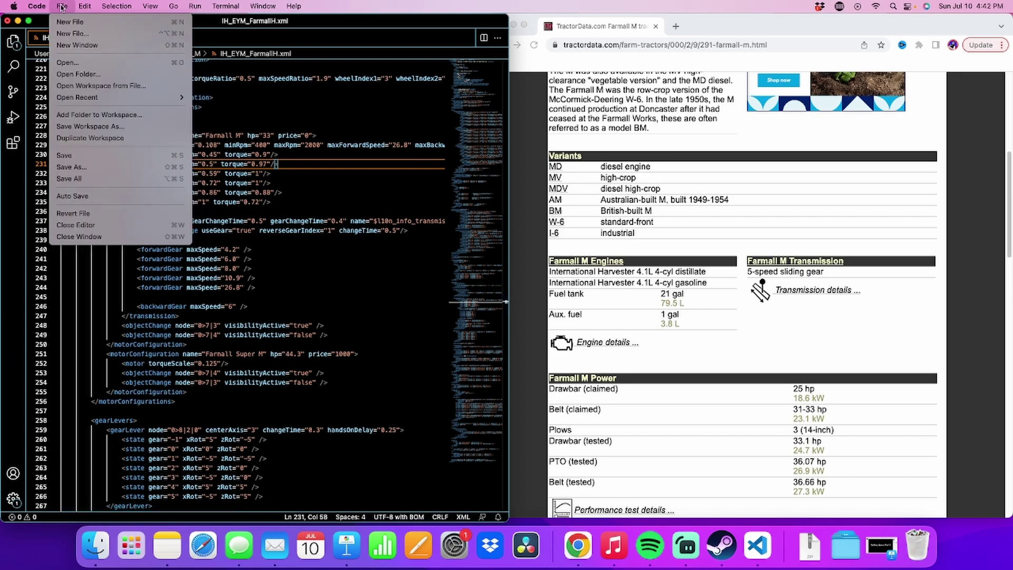
click(76, 157)
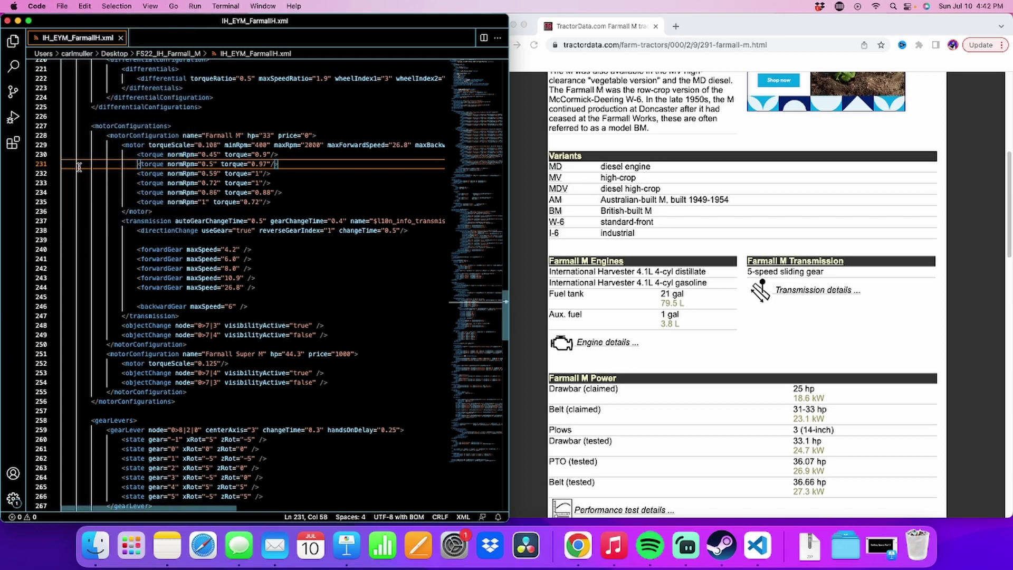
click(8, 21)
Open textures/decals_diffuse.dds in GIMP-2.10 via Open With > Other, enabling All Applications
click(448, 84)
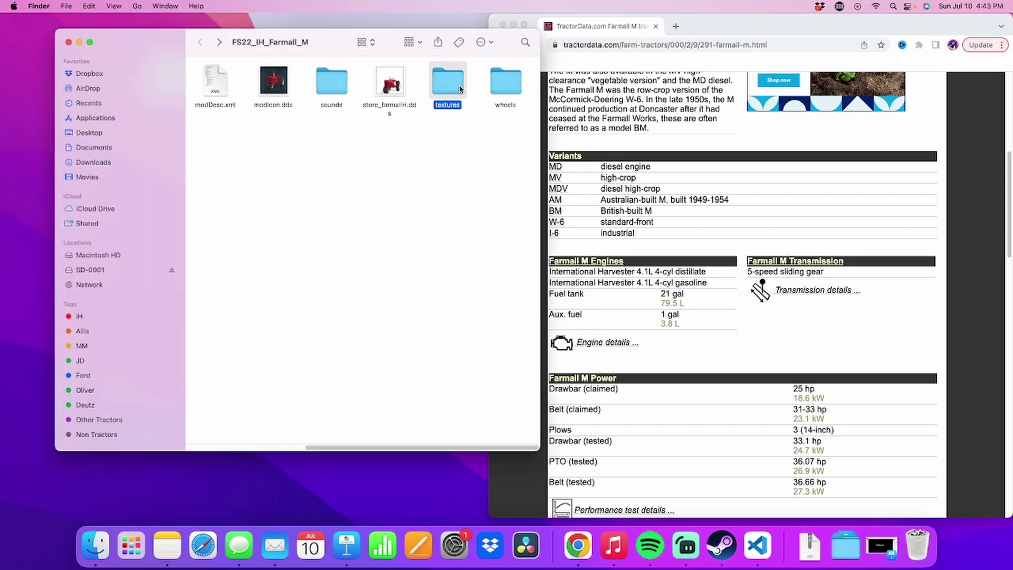
double_click(444, 86)
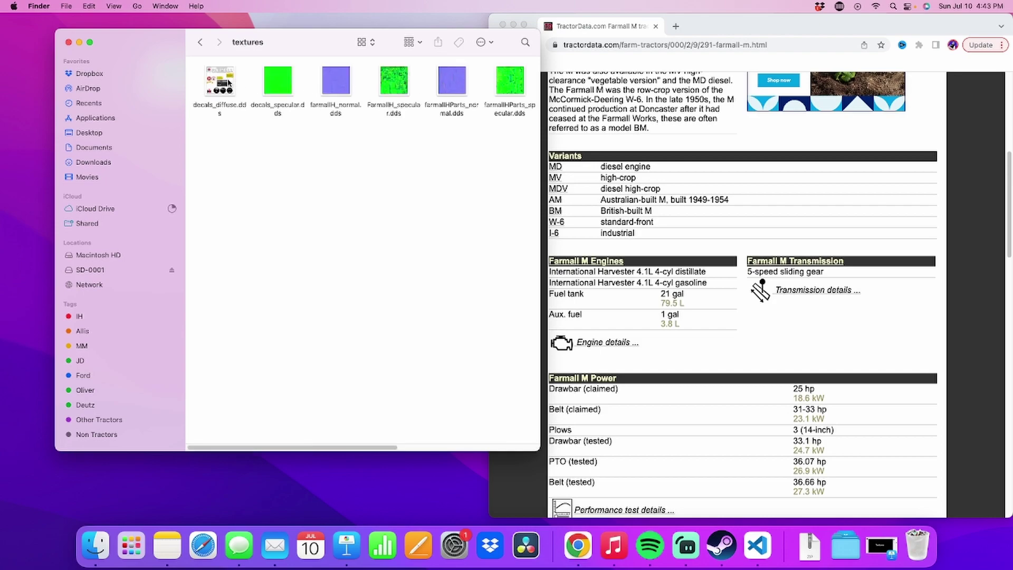
right_click(228, 82)
mouse_move(296, 97)
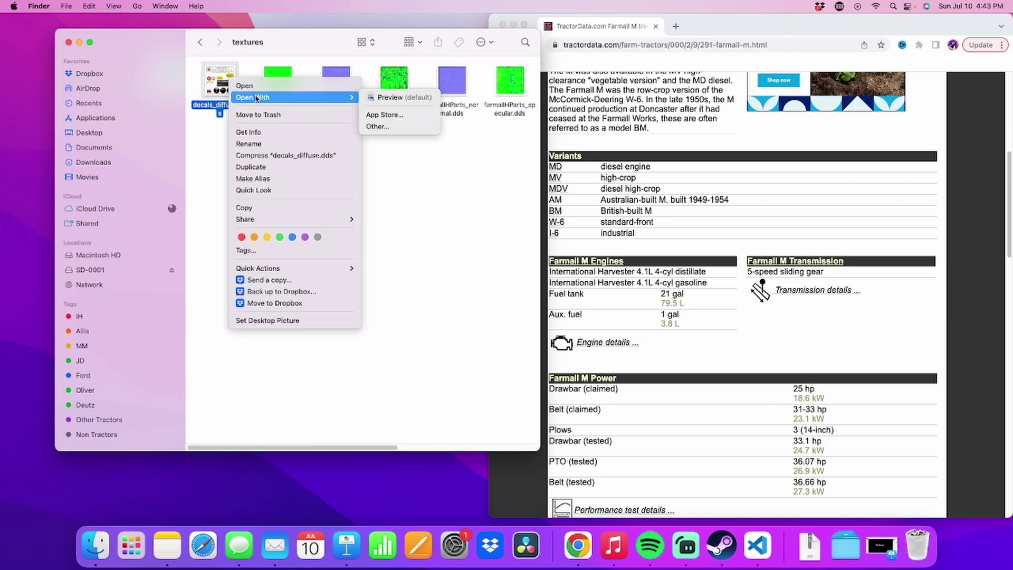
click(403, 127)
scroll(481, 274, down, 5)
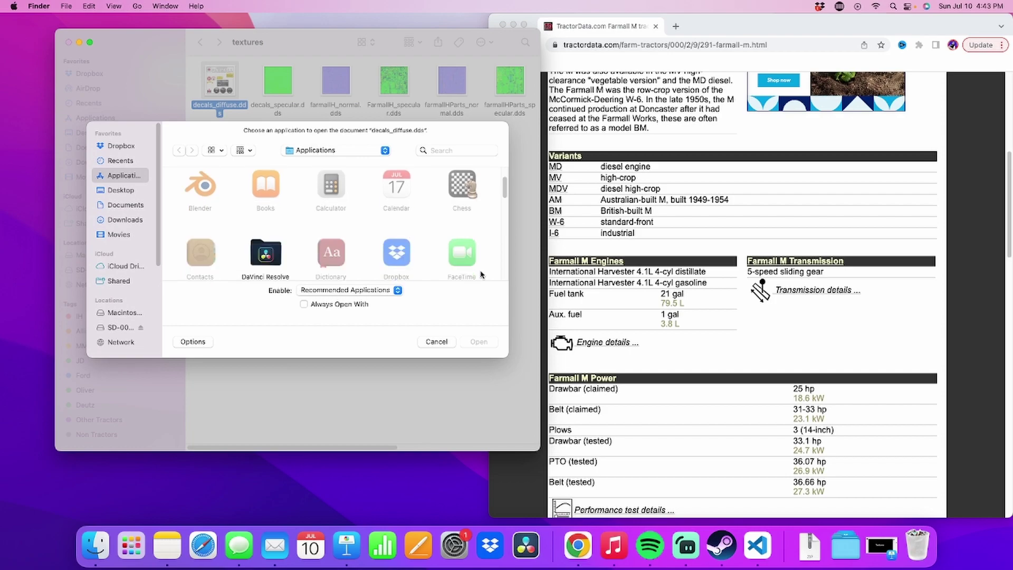
click(343, 291)
click(323, 303)
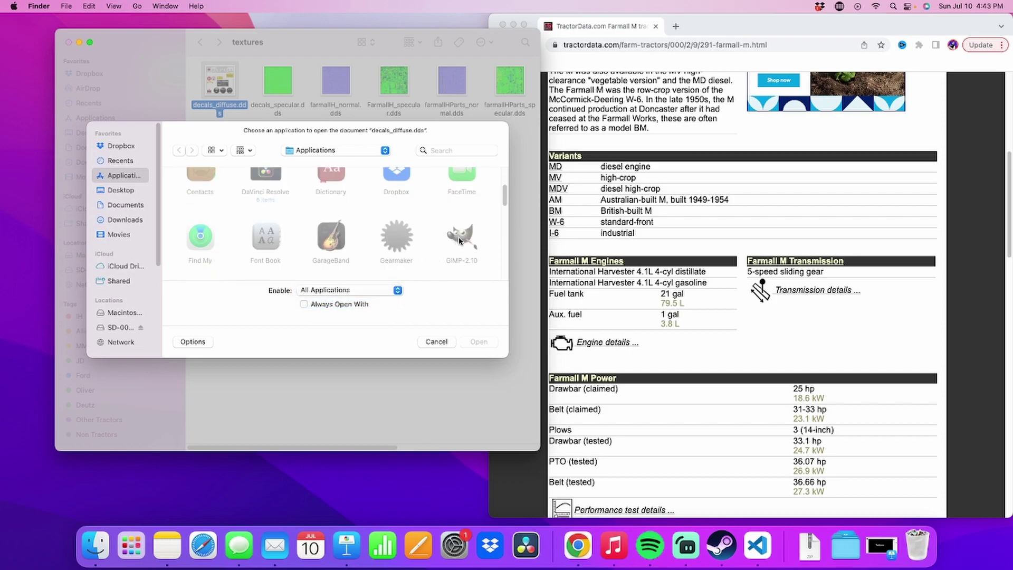
click(467, 239)
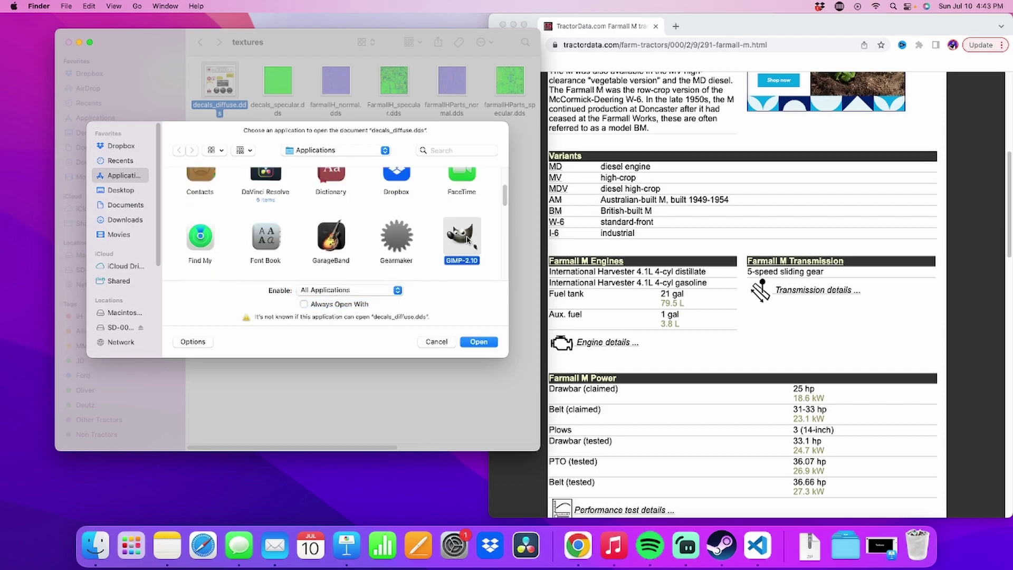
click(479, 342)
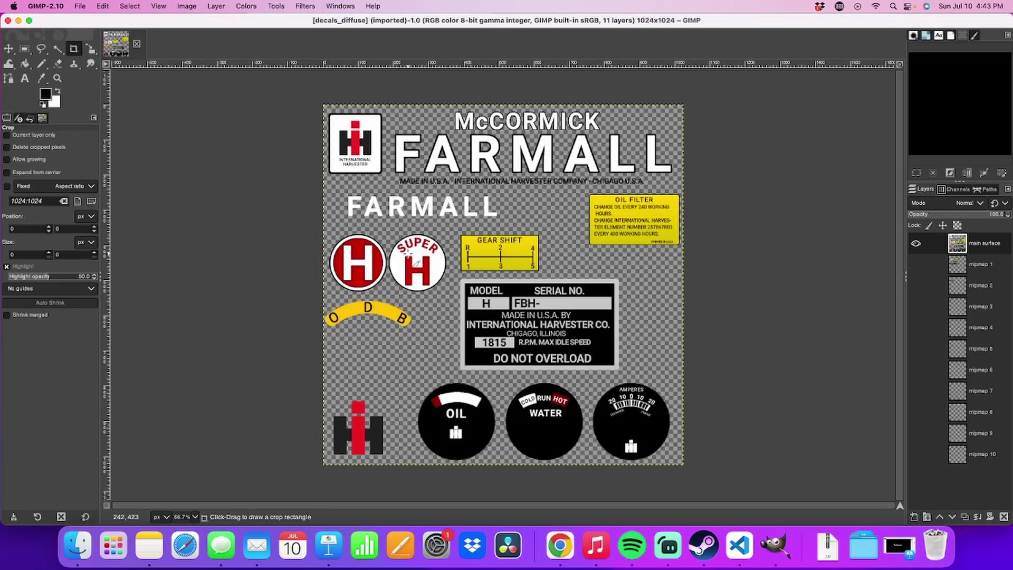
Lasso the white H on the red badge and paint it over in the badge's red
ctrl+scroll(368, 252, up, 1)
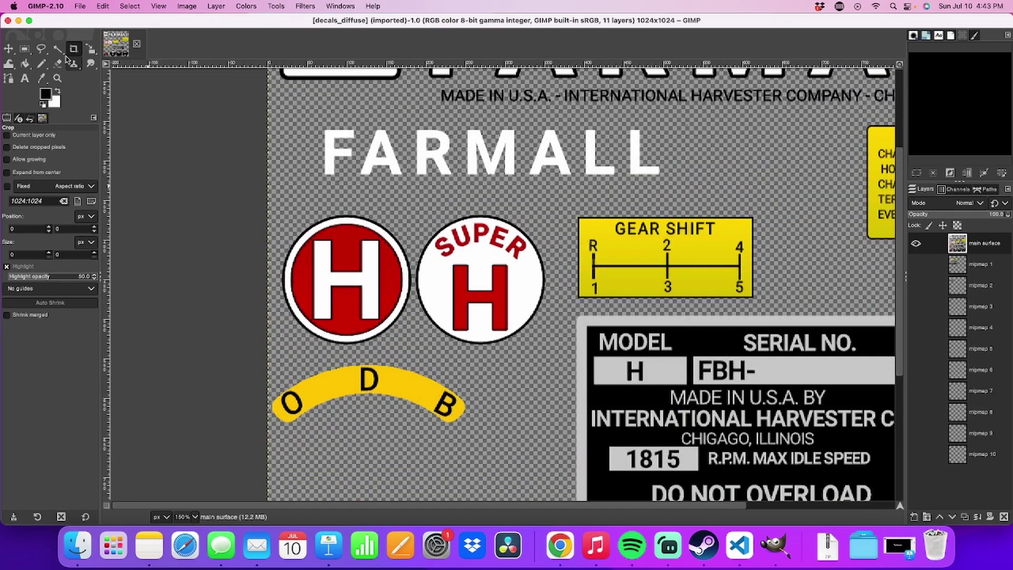
click(41, 48)
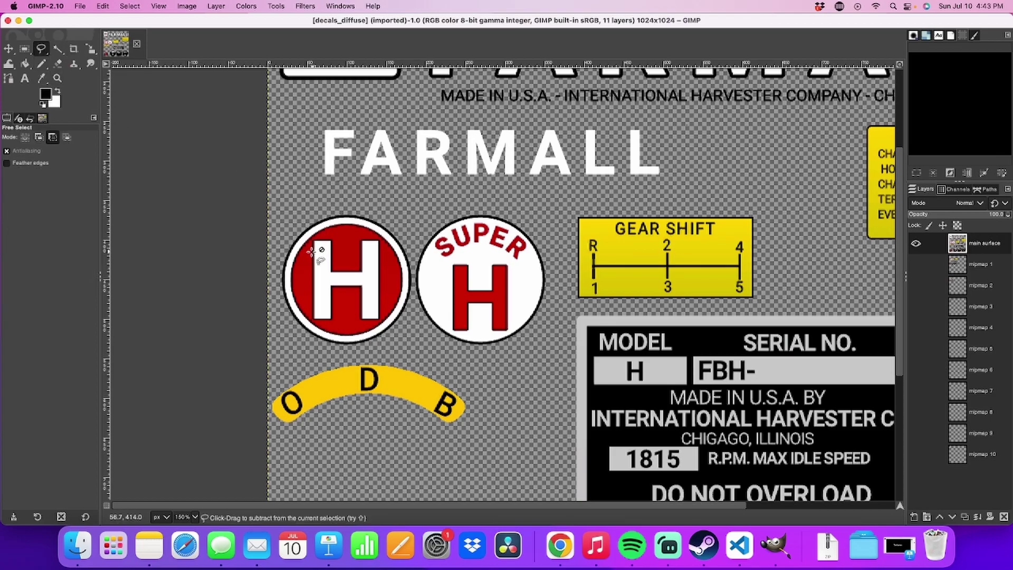
ctrl+click(309, 248)
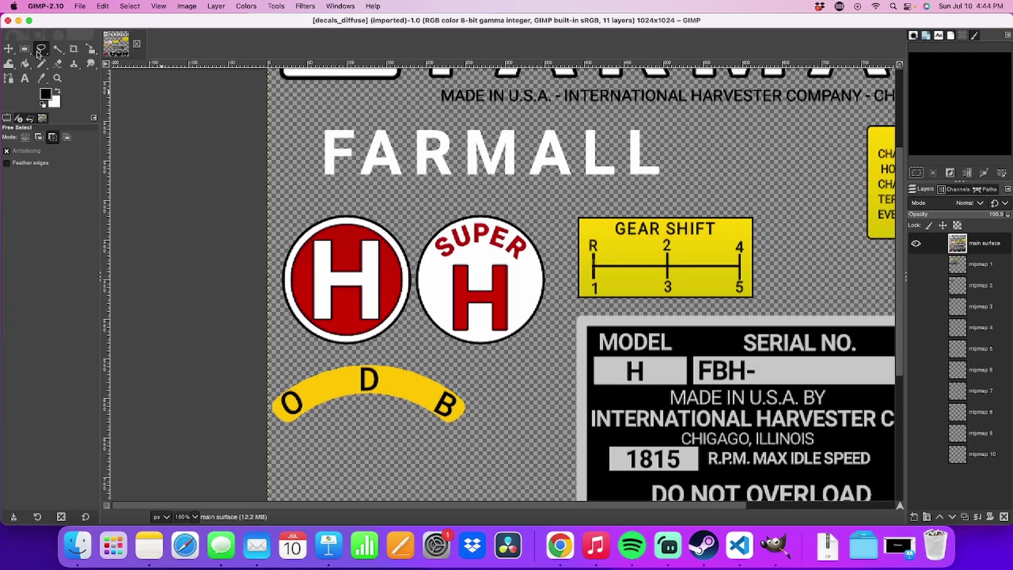
click(23, 139)
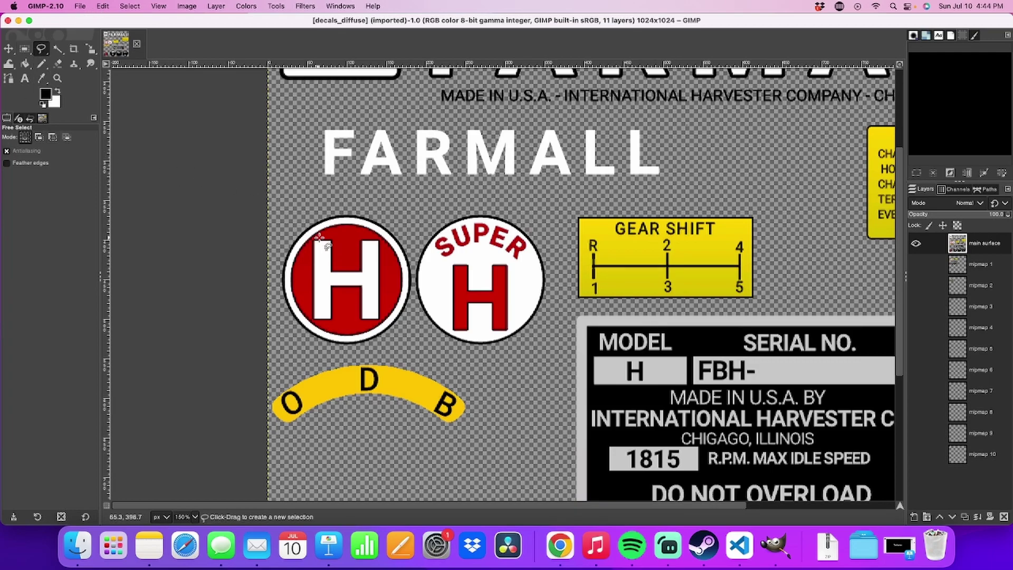
mouse_move(310, 243)
mouse_down()
mouse_move(320, 232)
mouse_move(384, 238)
mouse_move(397, 273)
mouse_move(391, 306)
mouse_move(359, 326)
mouse_move(315, 321)
mouse_move(302, 285)
mouse_move(311, 243)
mouse_up()
key(Return)
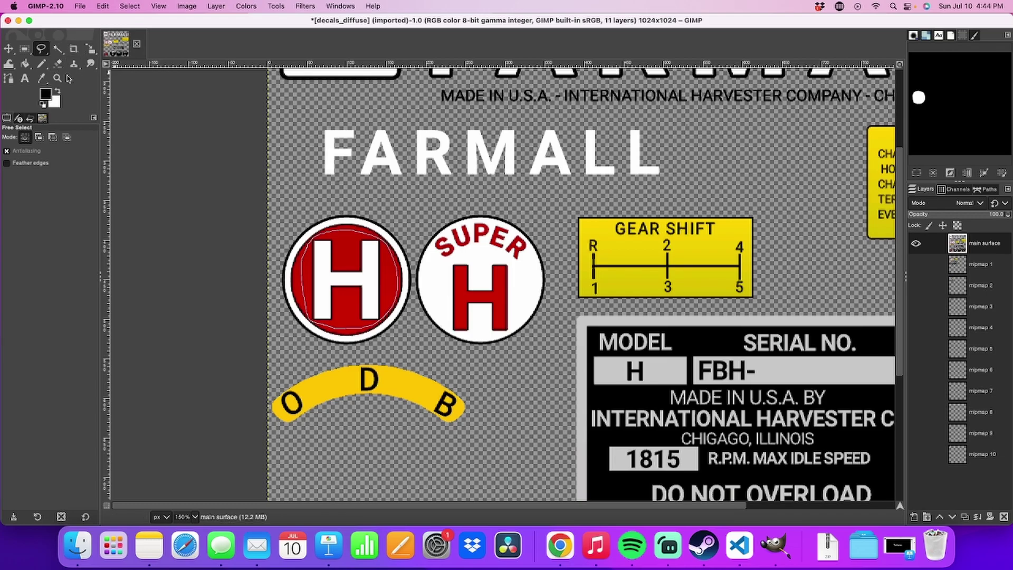
click(42, 78)
click(344, 246)
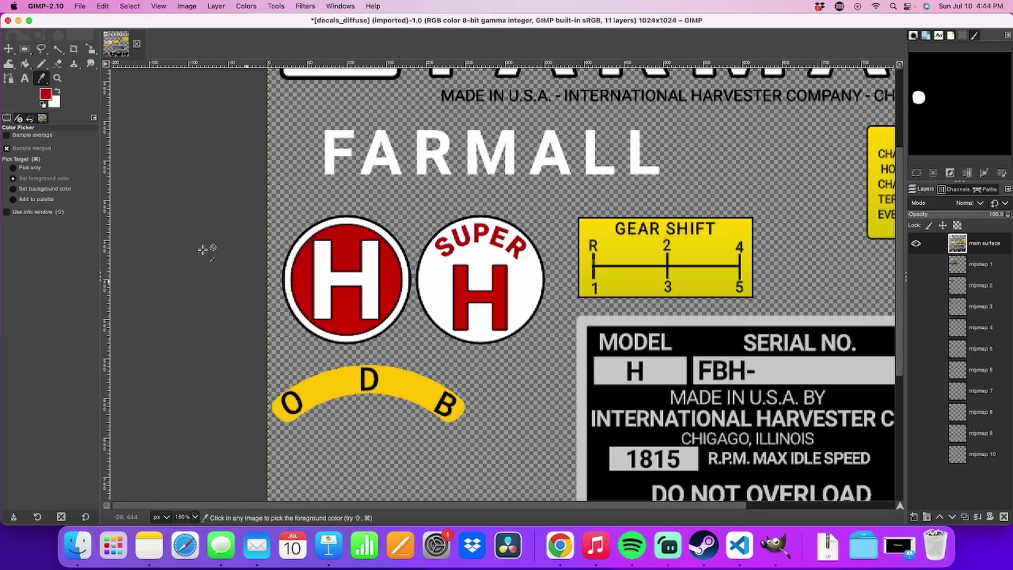
click(41, 65)
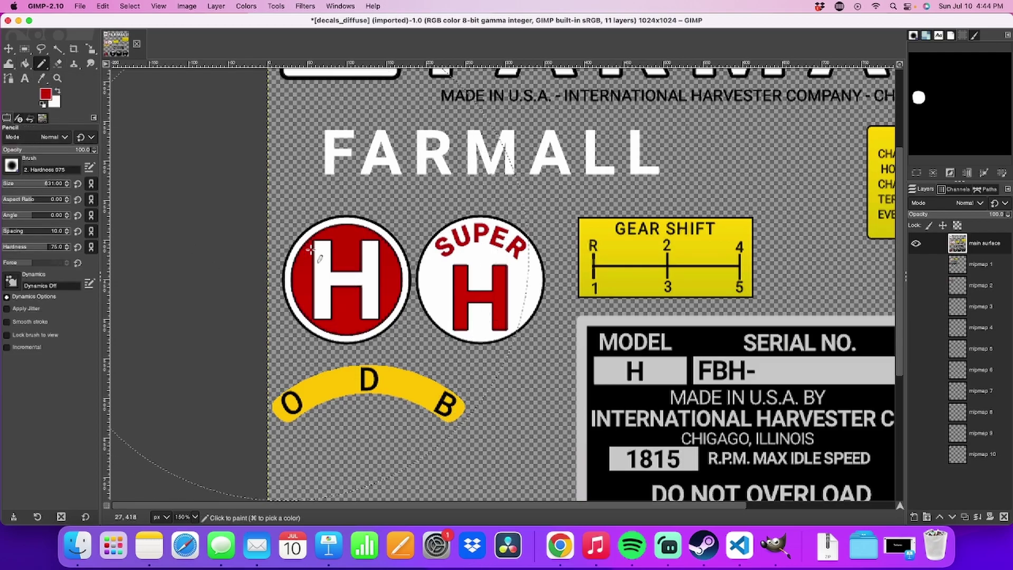
click(352, 267)
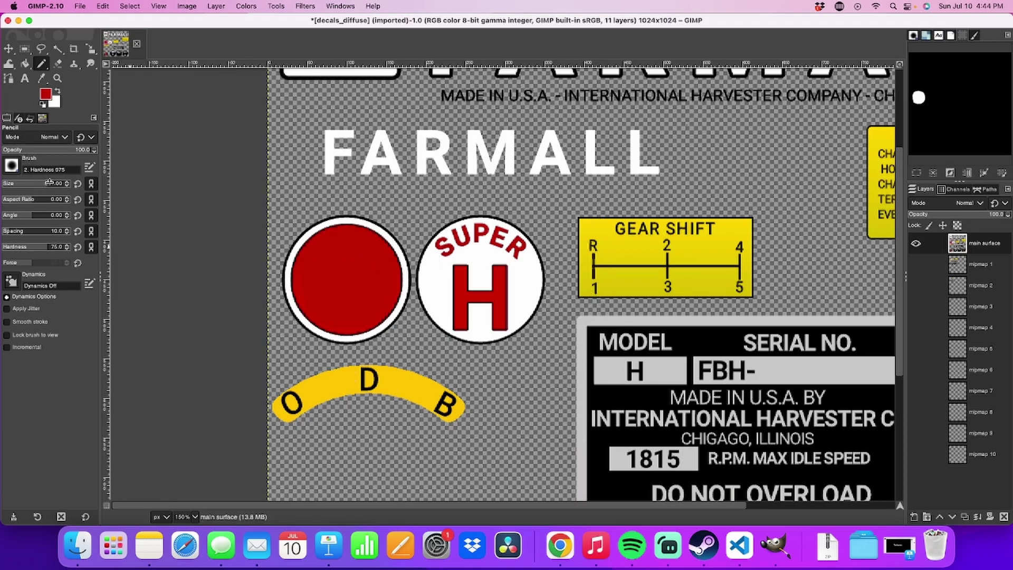
drag(44, 183, 16, 183)
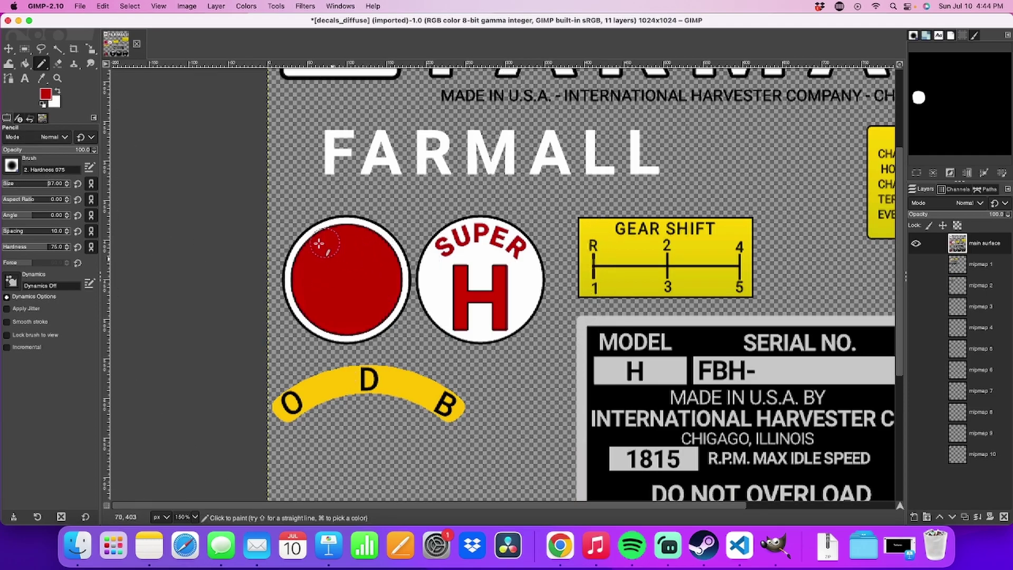
Outline the H in the SUPER badge and paint it over with the badge's white
click(41, 49)
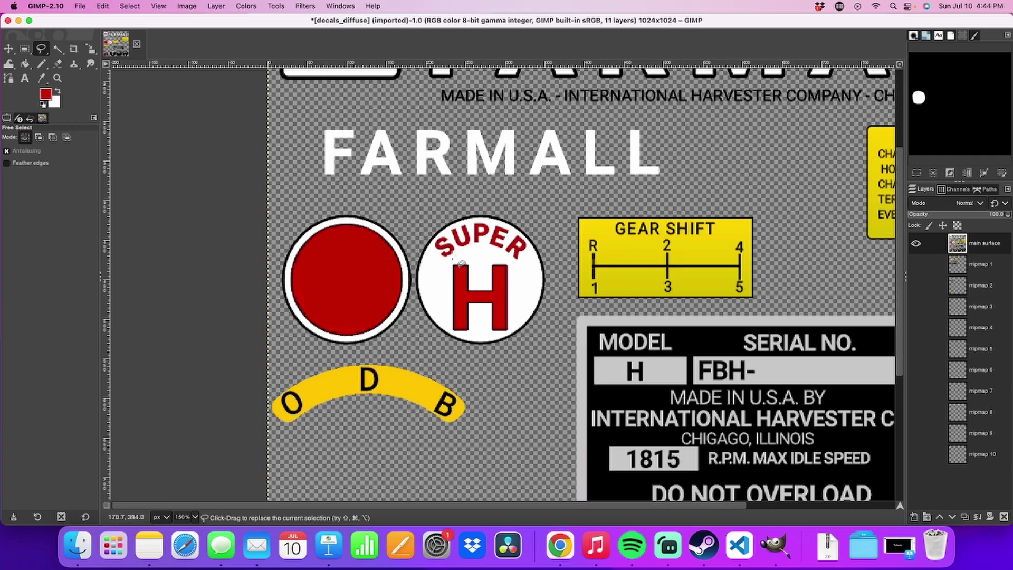
mouse_move(444, 266)
mouse_down()
mouse_move(494, 254)
mouse_move(520, 280)
mouse_move(520, 322)
mouse_move(480, 333)
mouse_move(447, 326)
mouse_move(438, 290)
mouse_move(440, 272)
mouse_move(450, 276)
mouse_up()
click(41, 63)
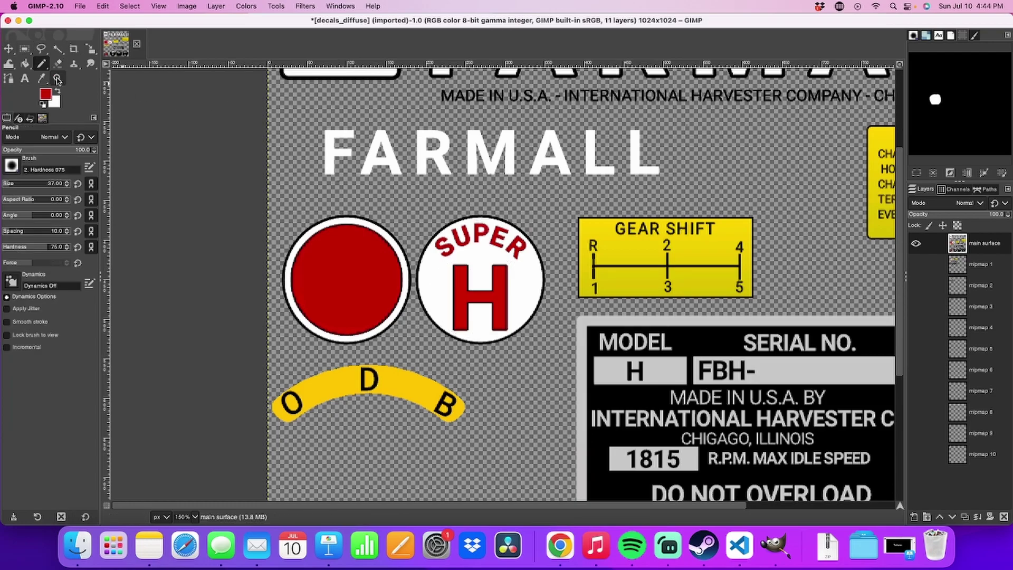
mouse_move(467, 293)
mouse_down()
mouse_move(454, 266)
mouse_move(460, 274)
mouse_up()
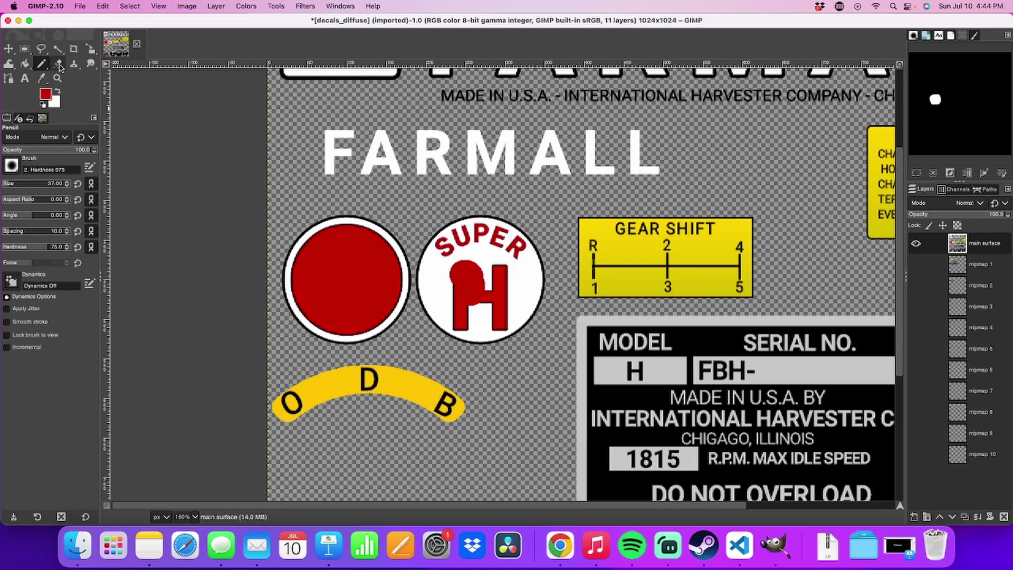
click(42, 78)
click(478, 247)
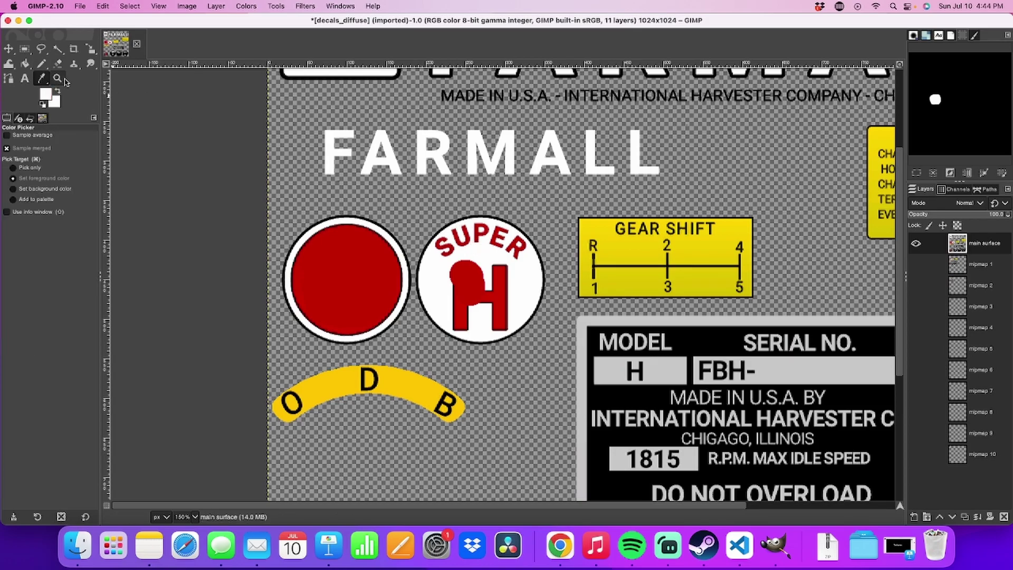
click(41, 64)
click(496, 267)
mouse_move(496, 267)
mouse_down()
mouse_move(461, 298)
mouse_move(512, 305)
mouse_move(479, 281)
mouse_move(459, 298)
mouse_move(495, 324)
mouse_move(517, 318)
mouse_move(452, 293)
mouse_move(424, 314)
mouse_move(509, 323)
mouse_up()
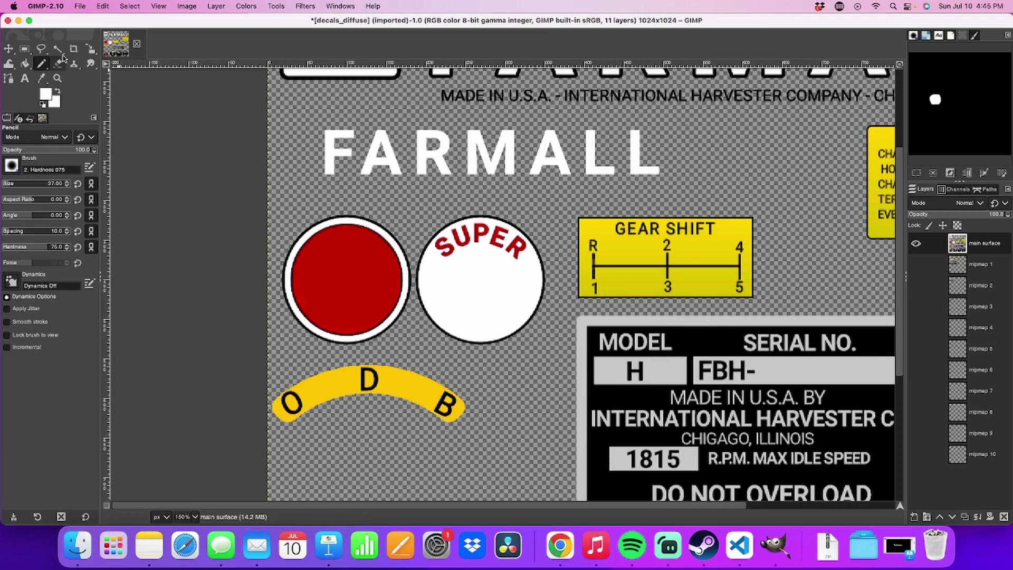
Outline the H in the MODEL box and paint it over in matching grey
click(42, 49)
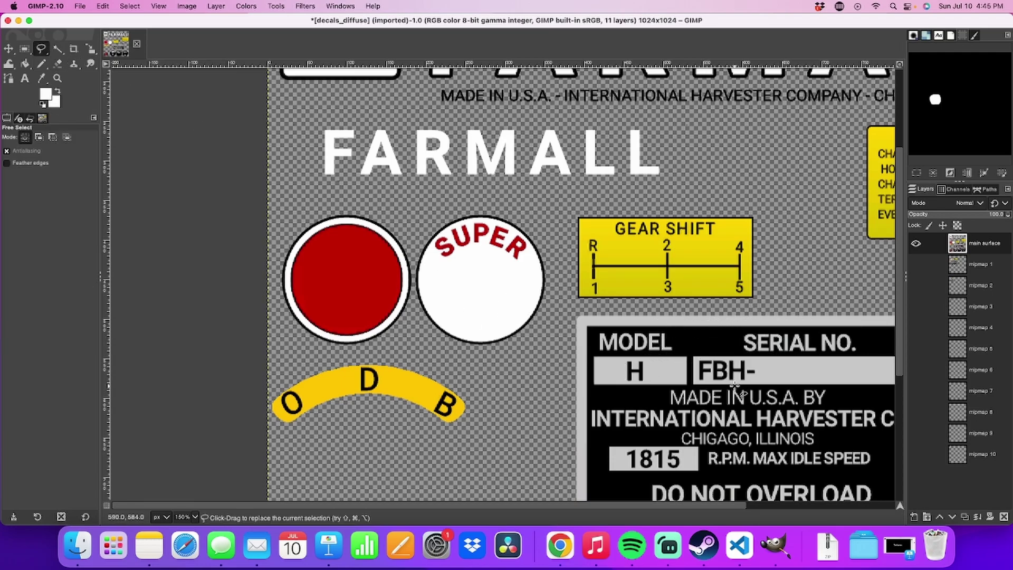
click(647, 359)
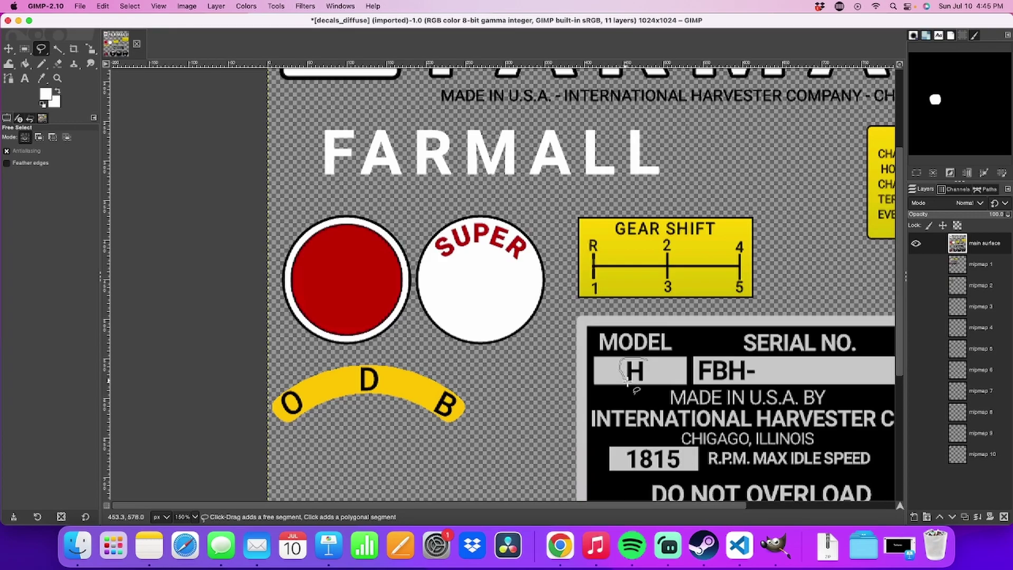
mouse_move(635, 390)
mouse_down()
mouse_move(660, 391)
mouse_move(662, 372)
mouse_move(648, 359)
mouse_up()
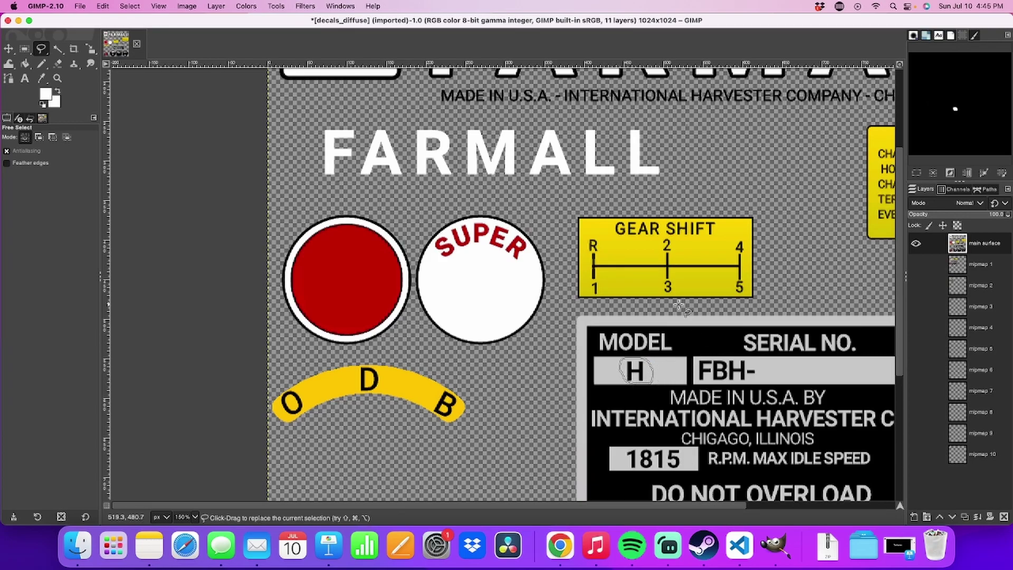
click(43, 79)
click(675, 370)
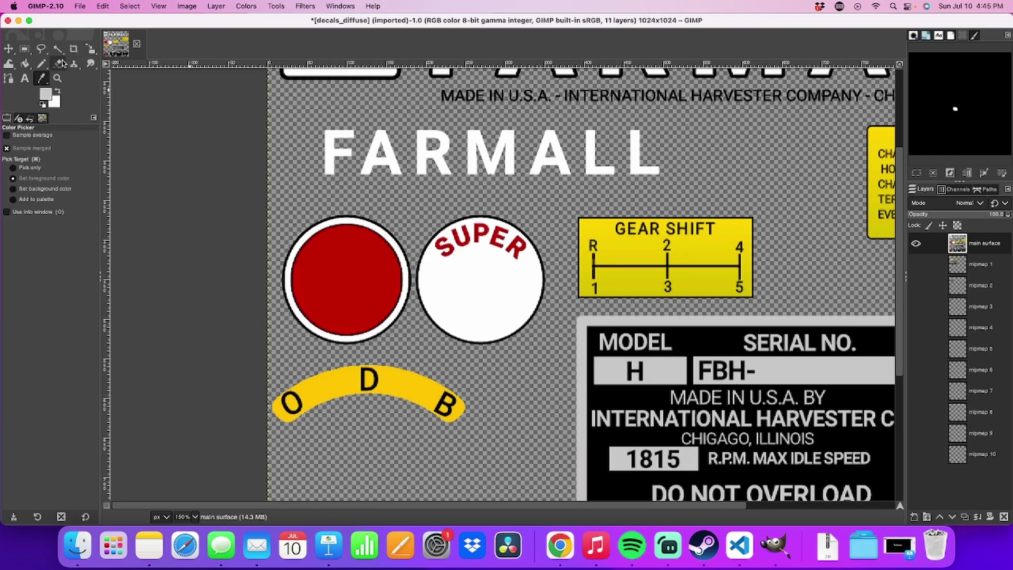
click(42, 64)
drag(622, 383, 647, 374)
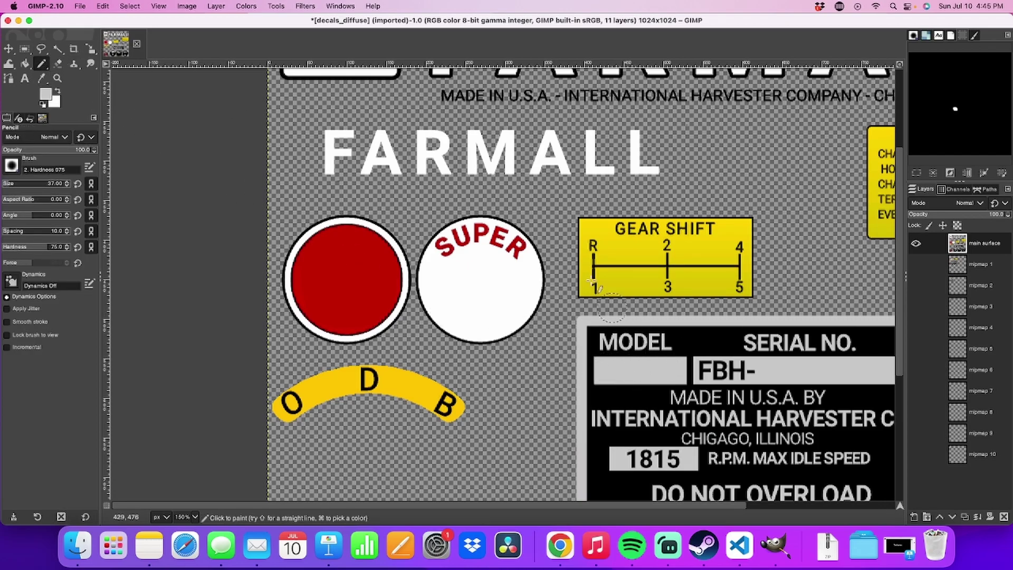
Add an 'M' text box over the SUPER badge in Seravek Bold
click(25, 78)
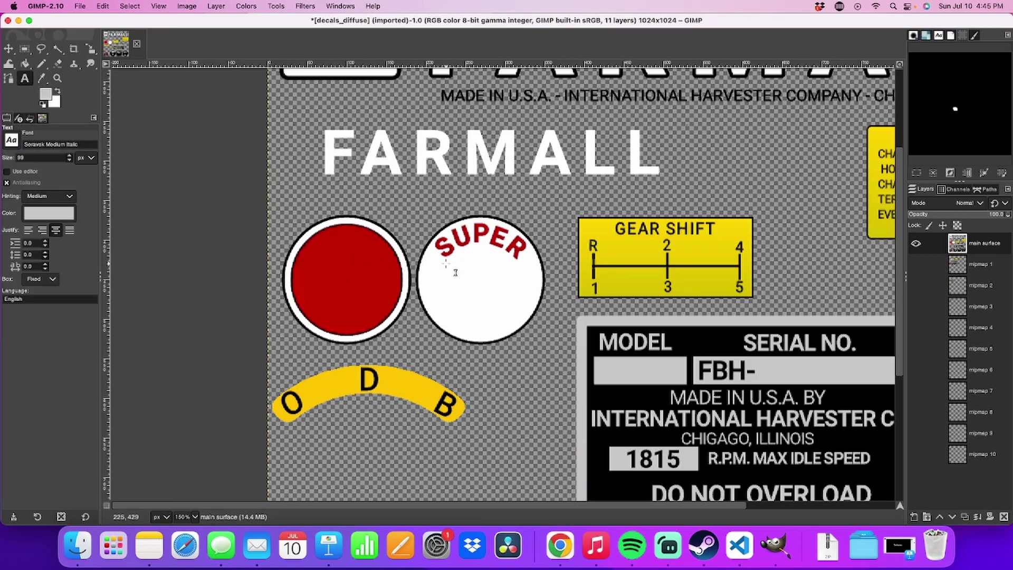
drag(446, 261, 532, 342)
text(M)
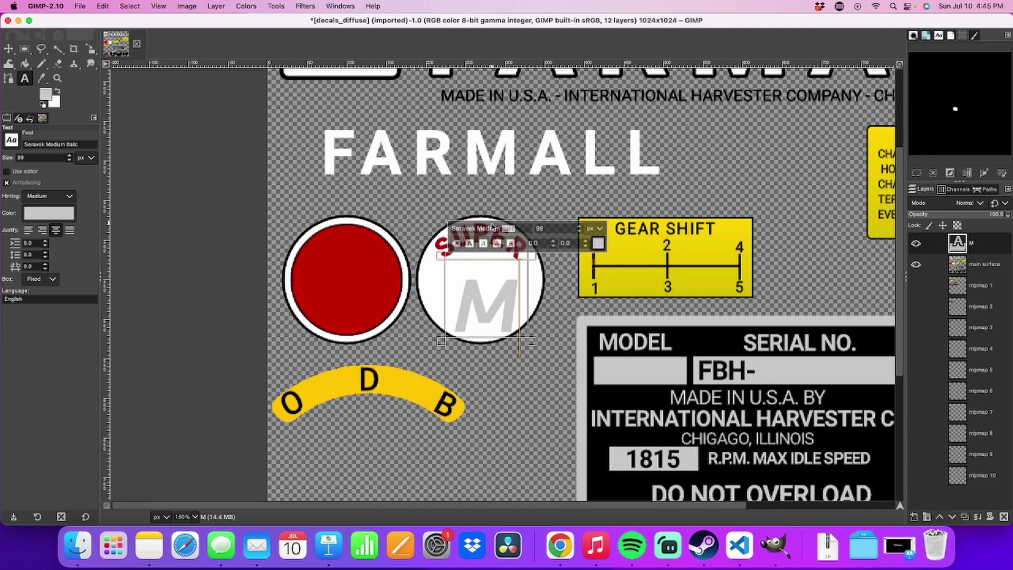
key(BackSpace)
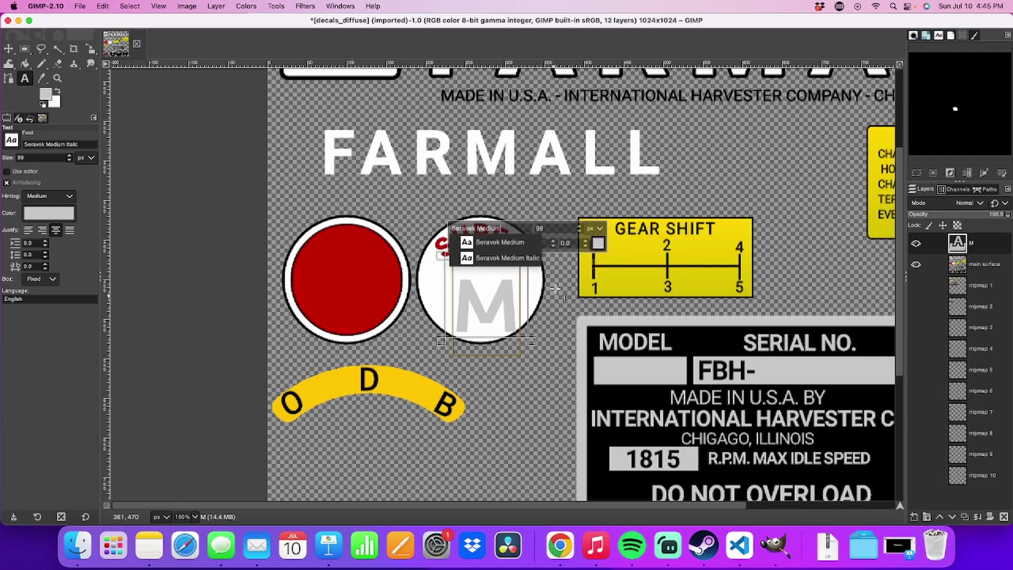
click(512, 244)
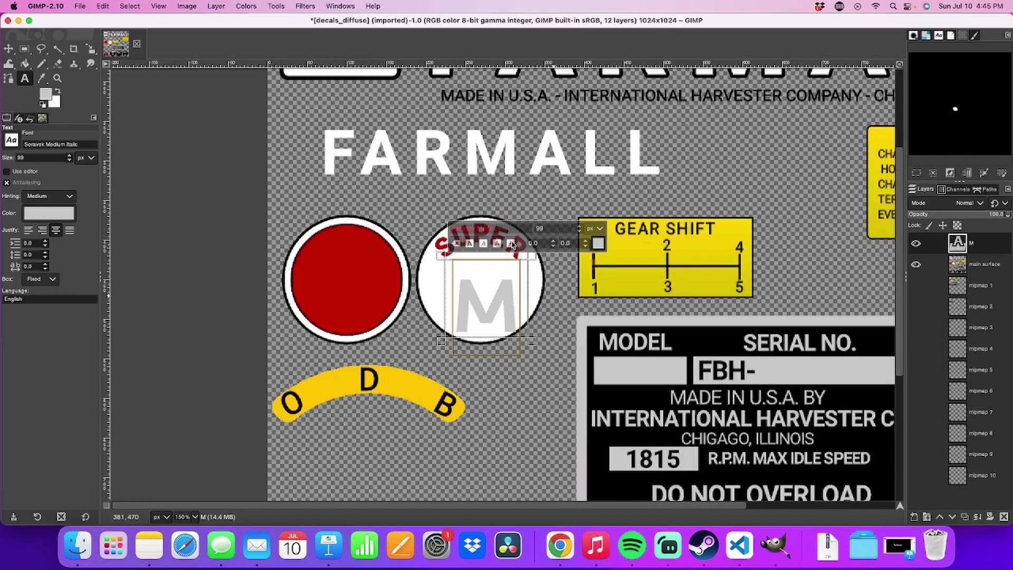
text(Bold)
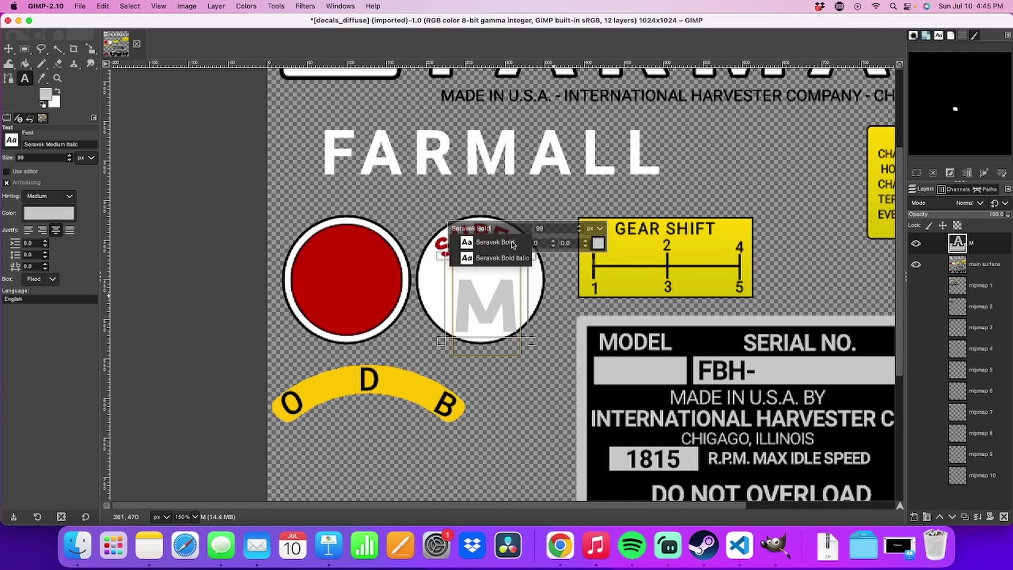
click(511, 243)
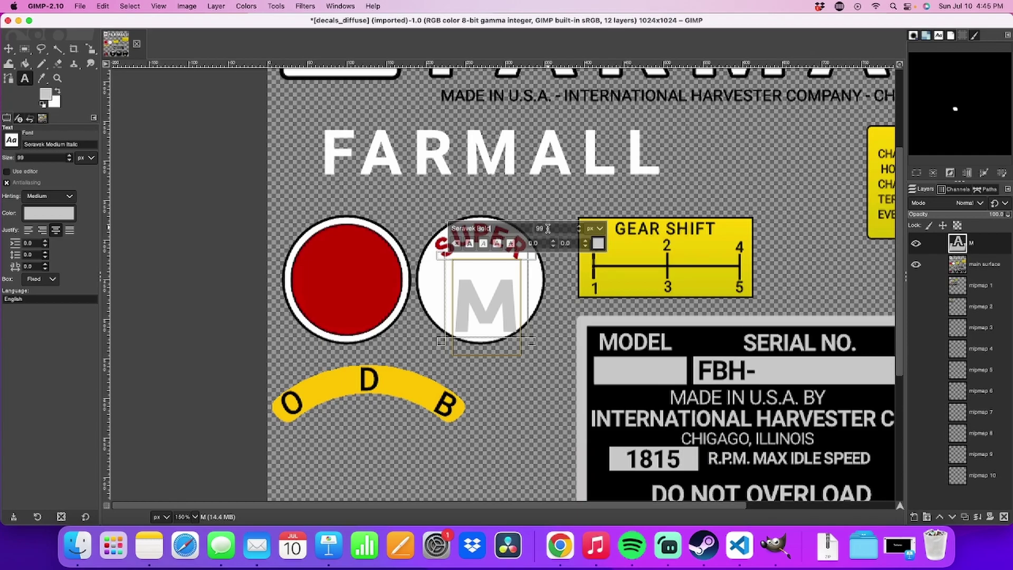
Move the M up under SUPER and recolour it with the red from the circle badge
click(8, 48)
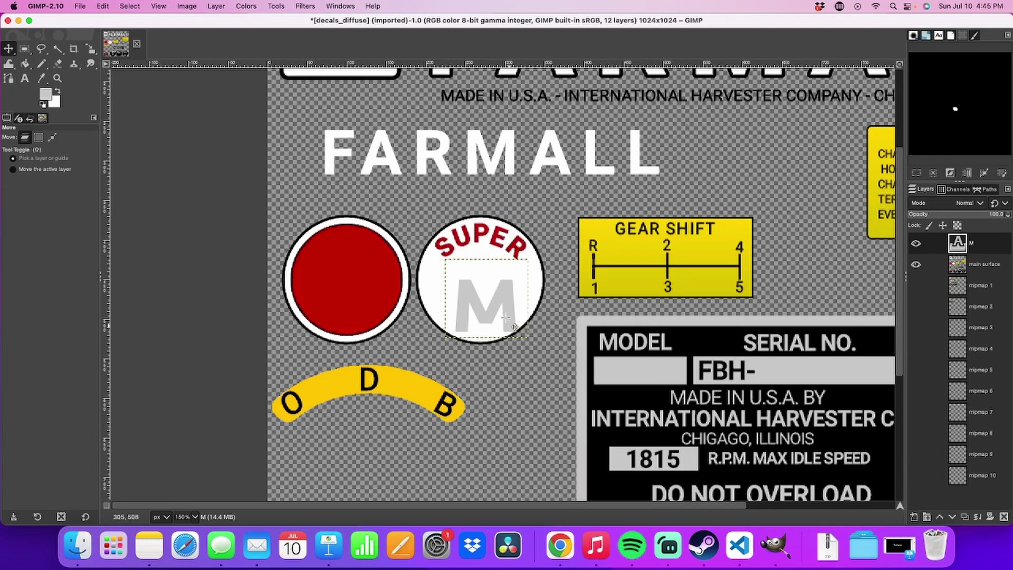
drag(505, 315, 496, 290)
click(24, 78)
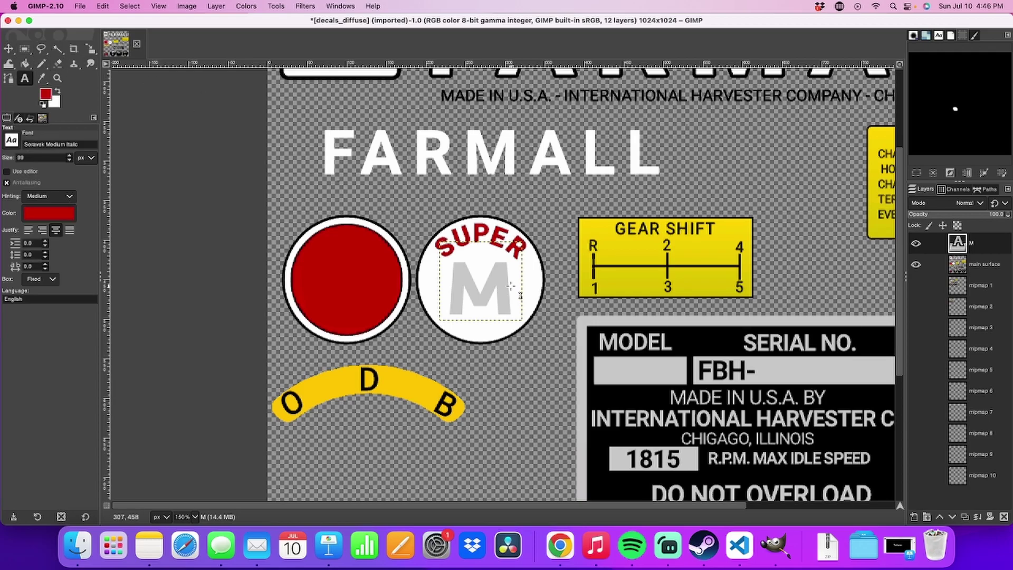
click(511, 287)
click(593, 226)
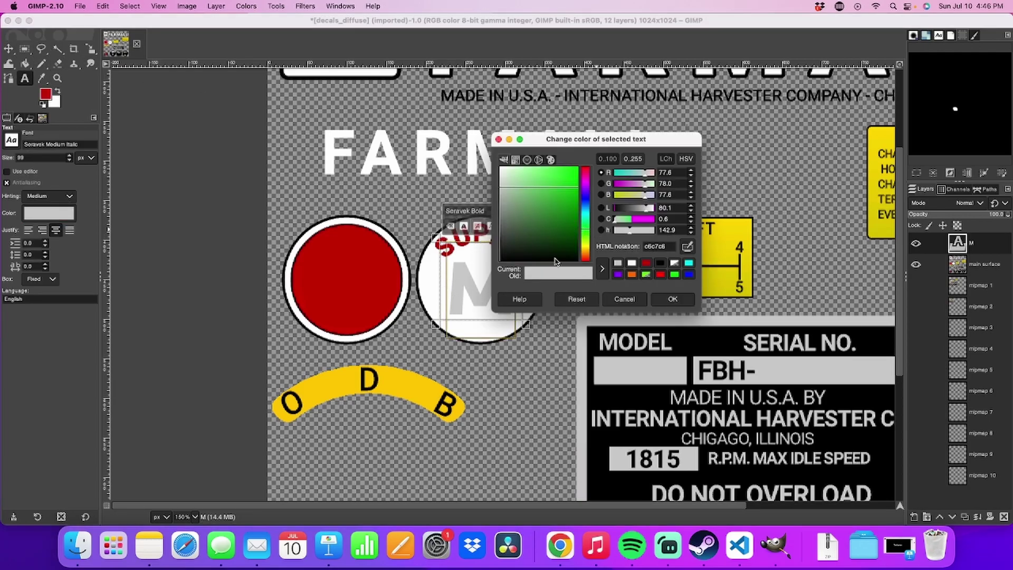
click(684, 249)
click(365, 274)
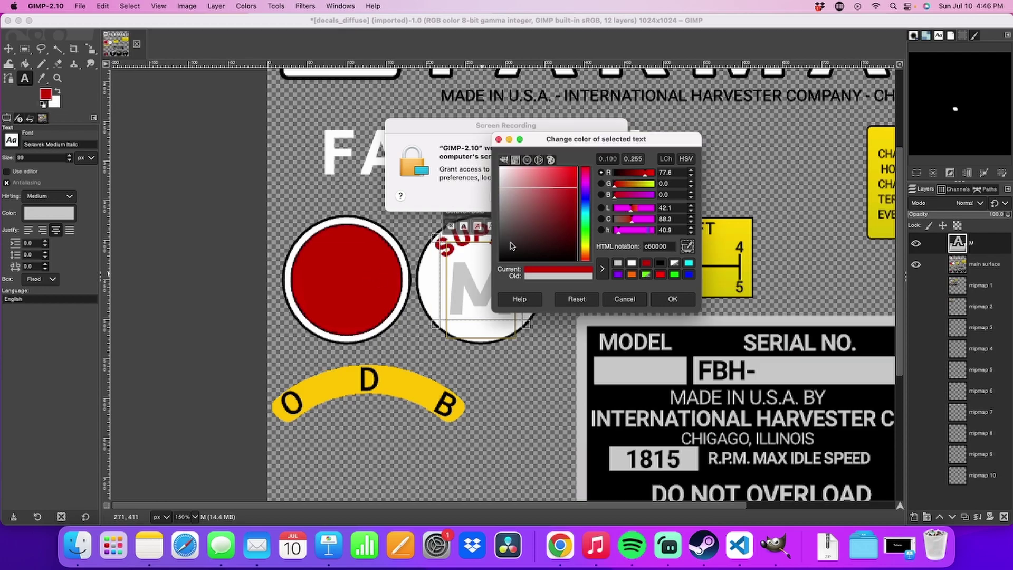
click(658, 300)
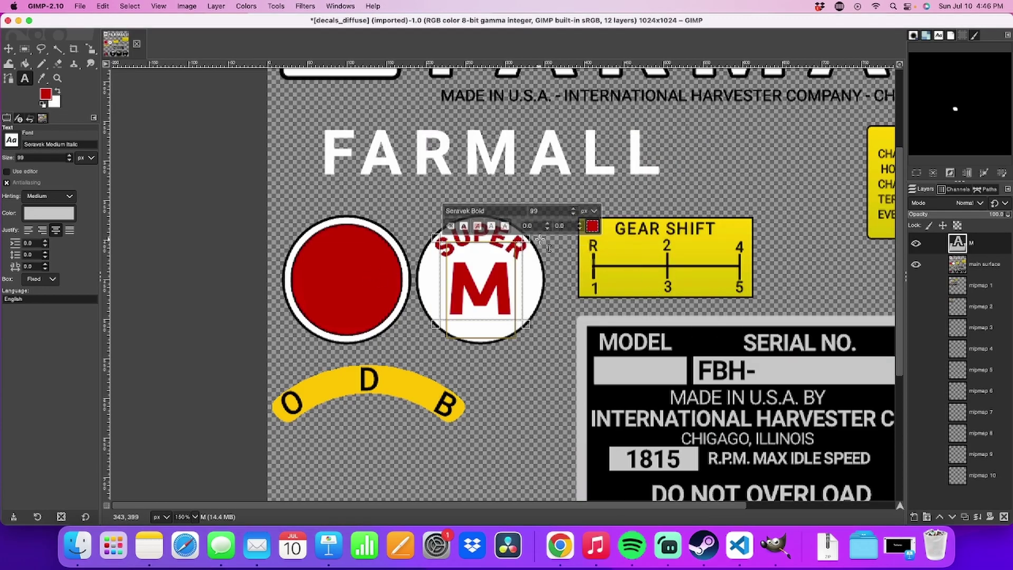
click(669, 193)
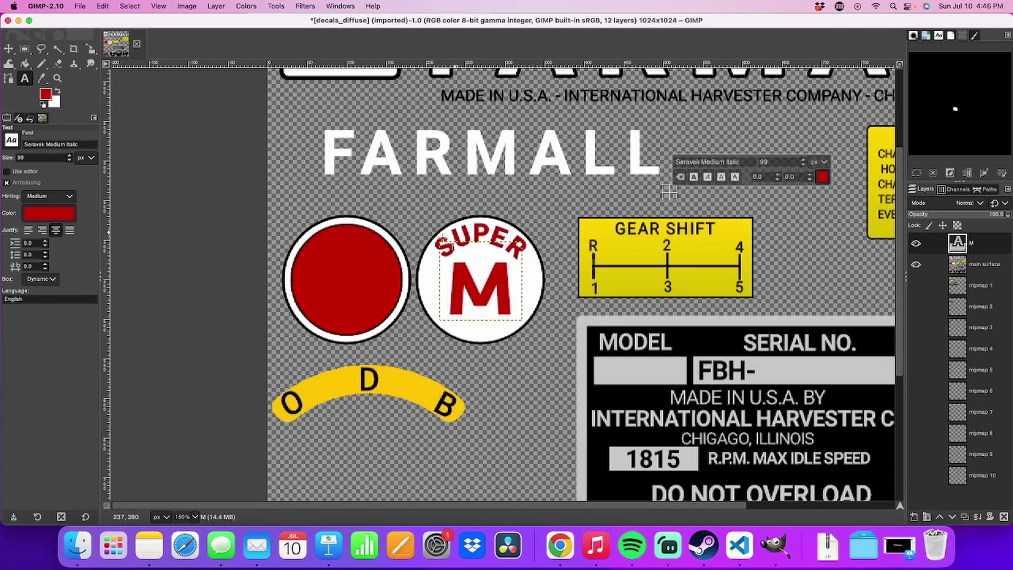
click(58, 49)
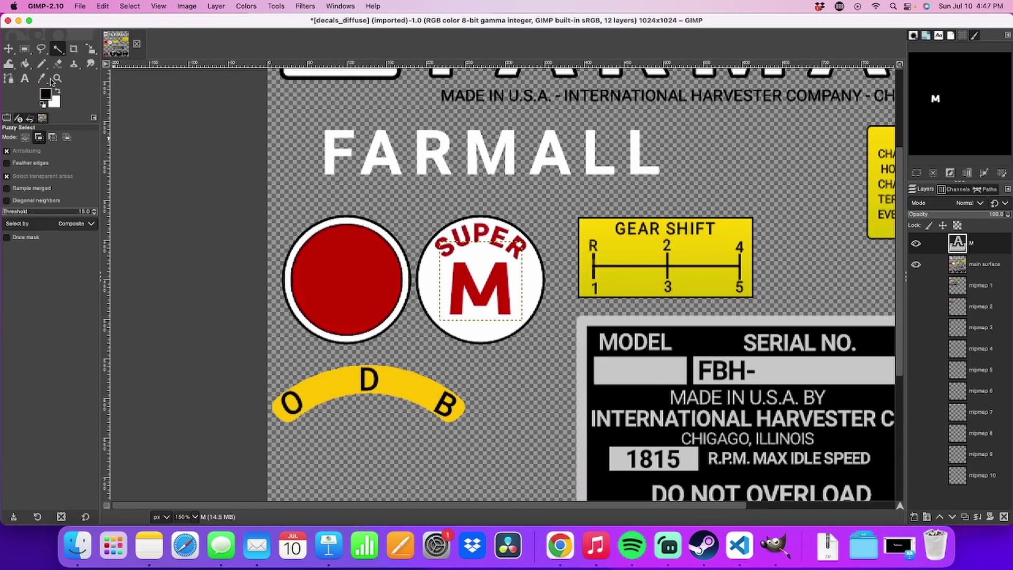
Stroke the selection outline around the red M using Edit > Stroke Selection
click(82, 5)
mouse_move(98, 4)
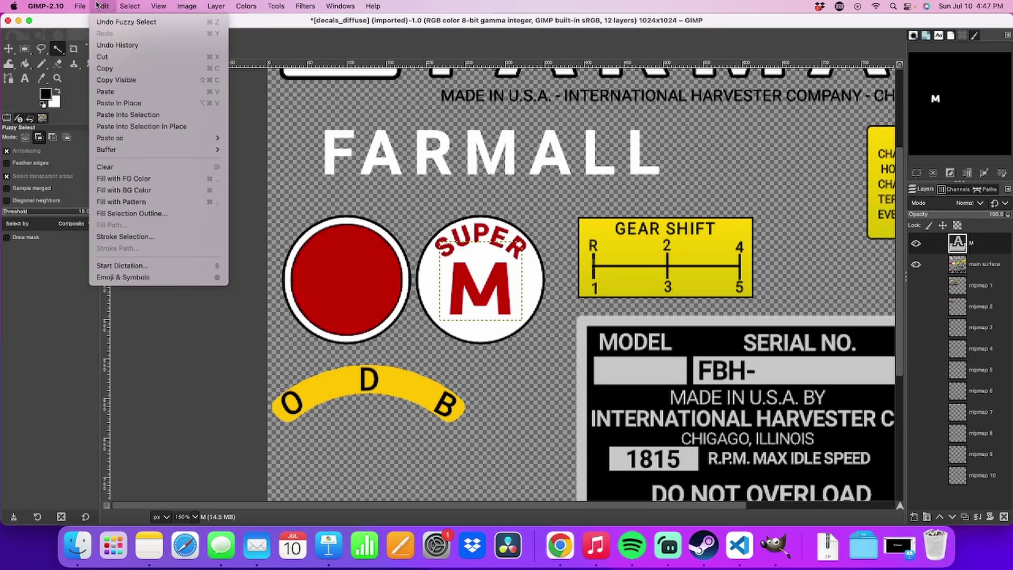
click(122, 237)
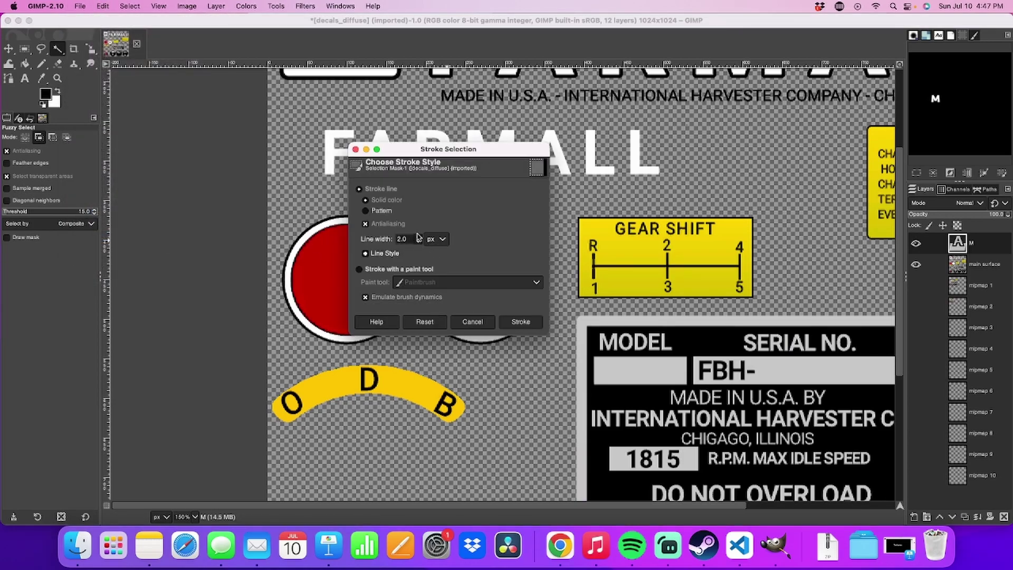
click(521, 321)
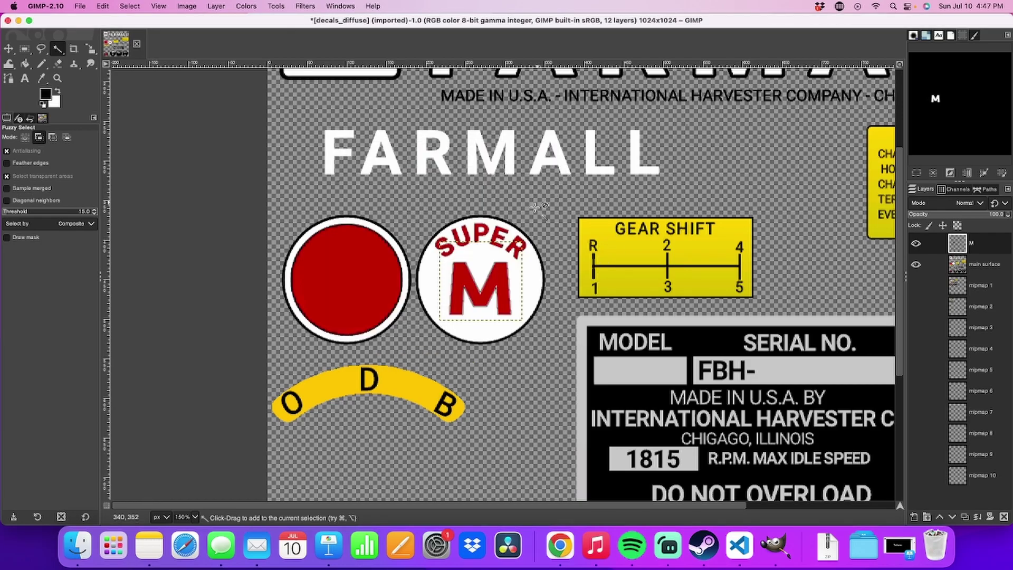
key(super)
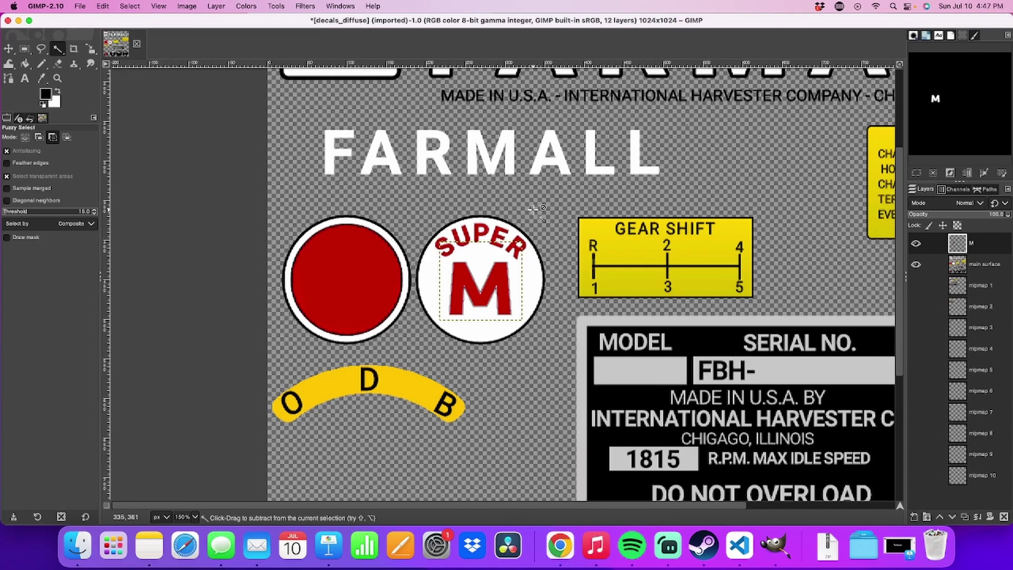
Restroke the M's outline with a solid colour and an adjusted 1 px line width
click(80, 6)
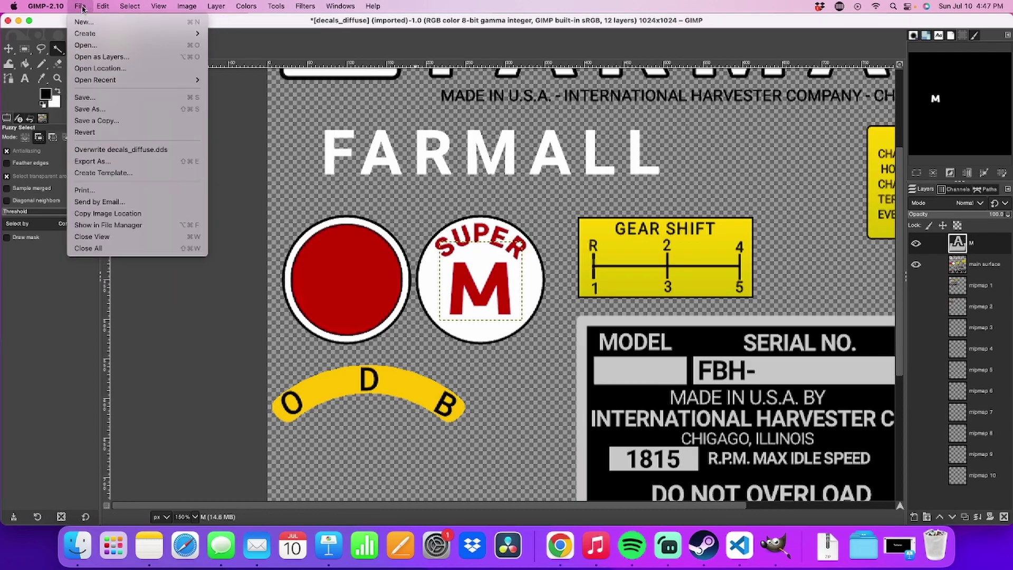
click(126, 236)
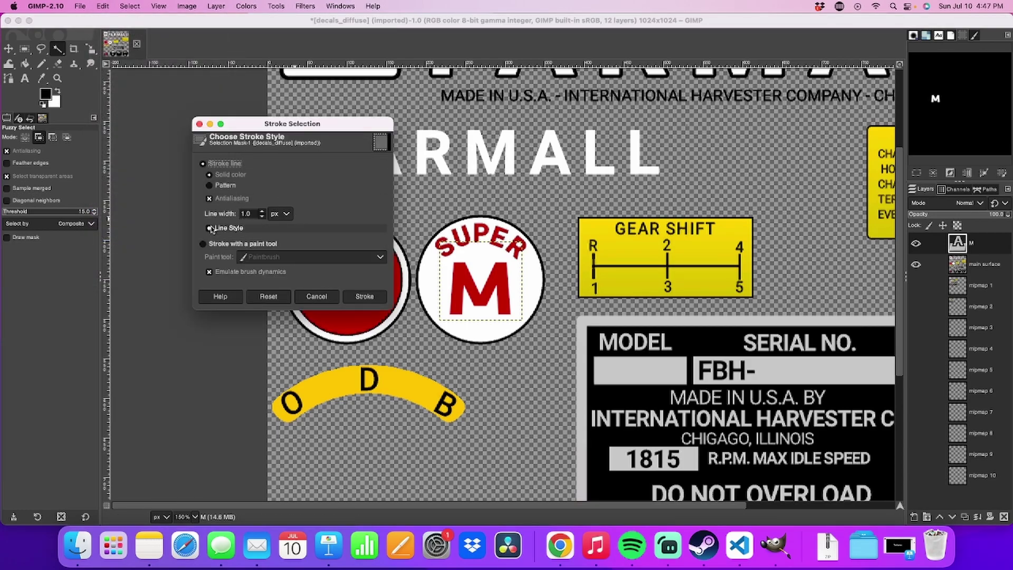
click(231, 175)
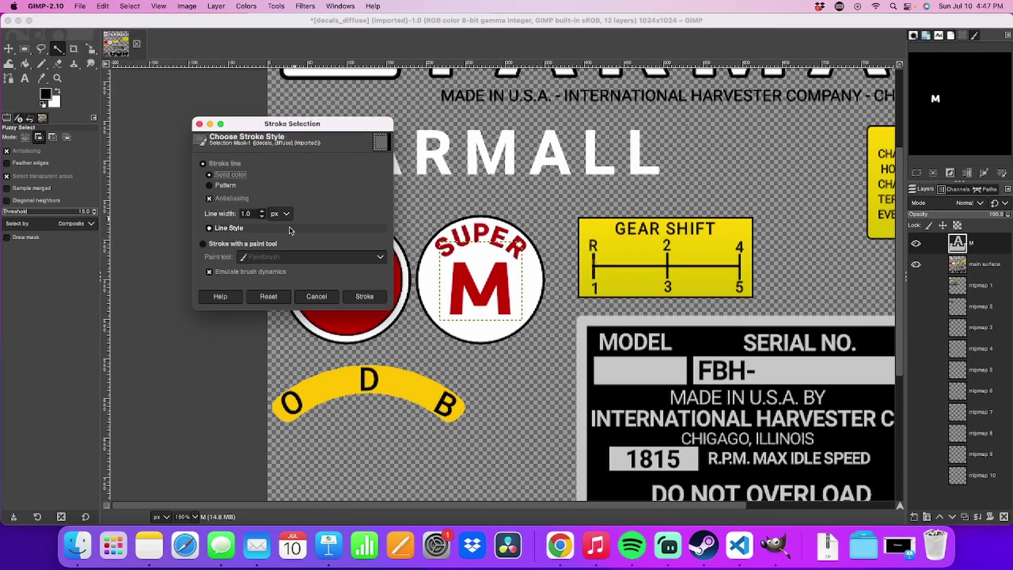
click(253, 213)
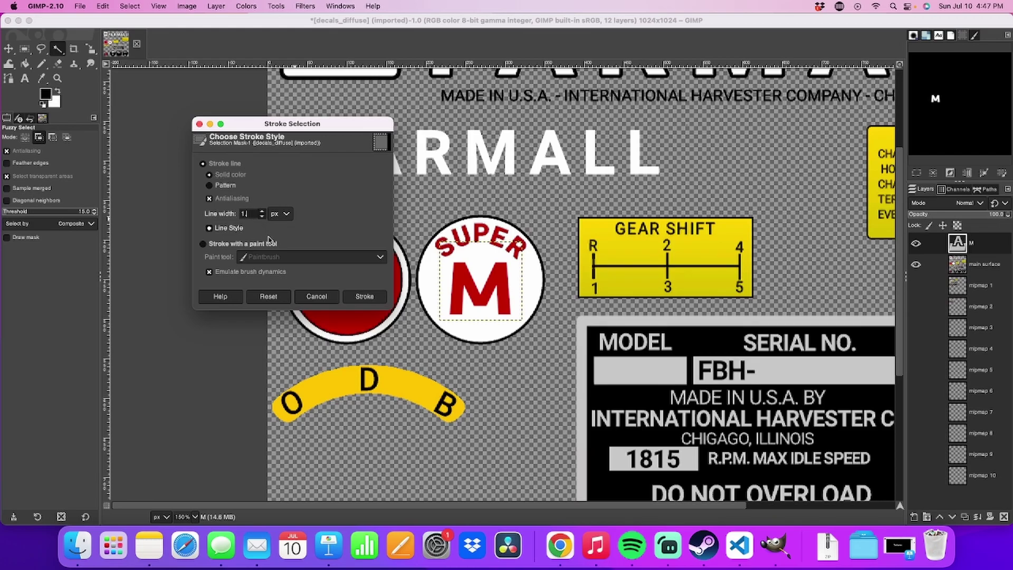
click(359, 297)
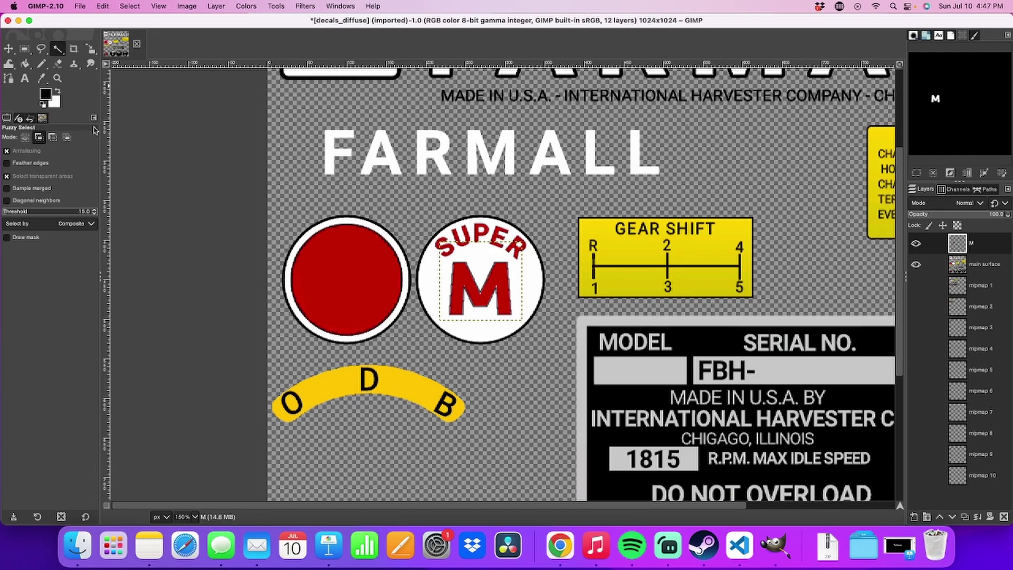
click(9, 48)
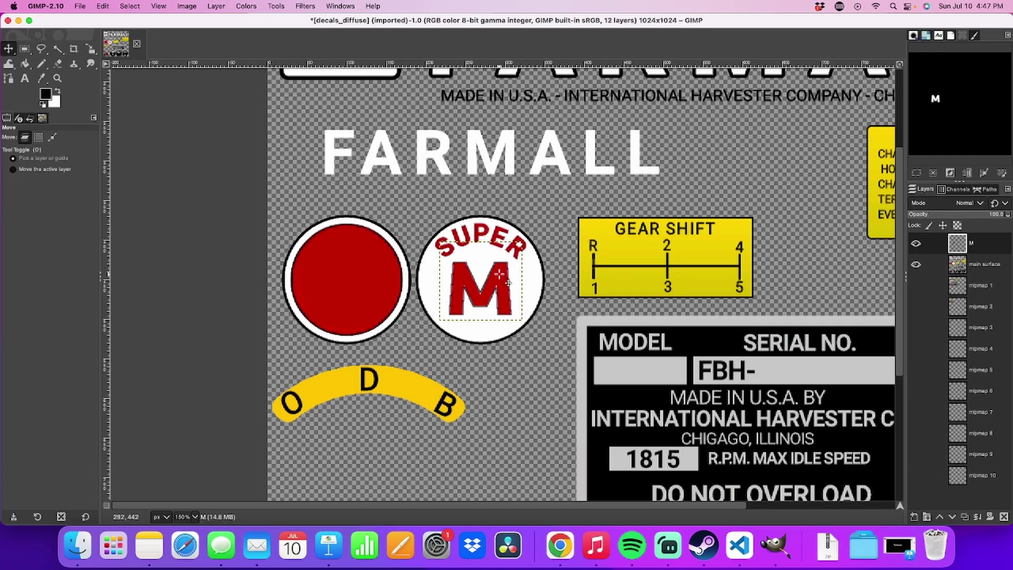
Duplicate the M text layer and move the copy onto the red circle badge
right_click(971, 244)
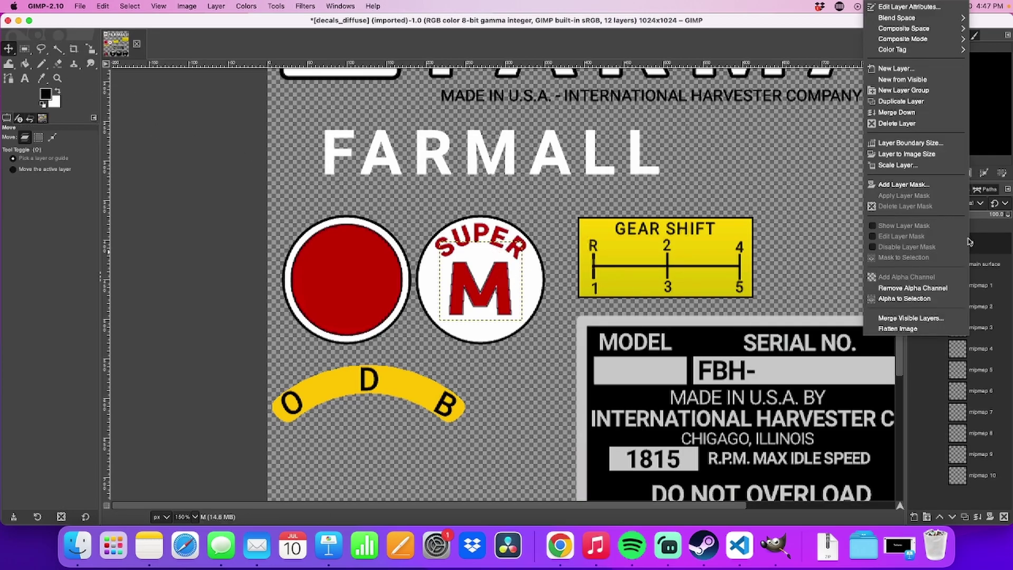
click(903, 100)
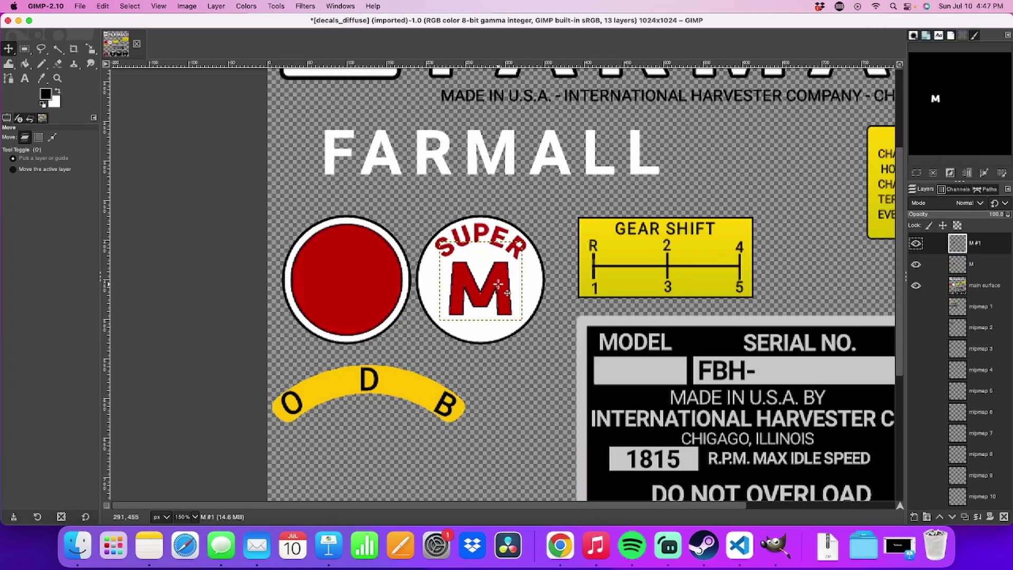
drag(498, 286, 362, 277)
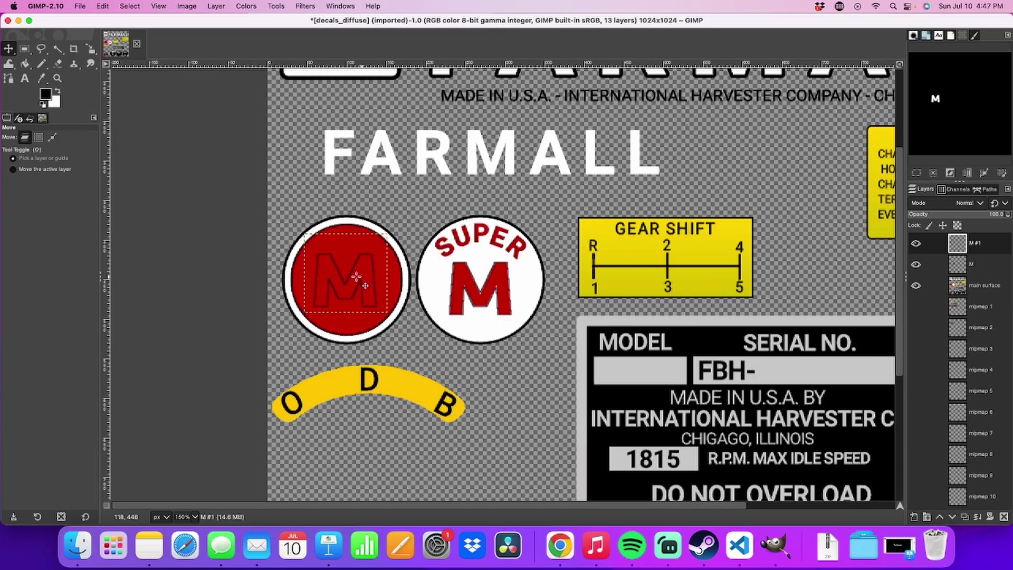
Sample white from the SUPER badge and bucket-fill the M on the red circle with it
click(25, 64)
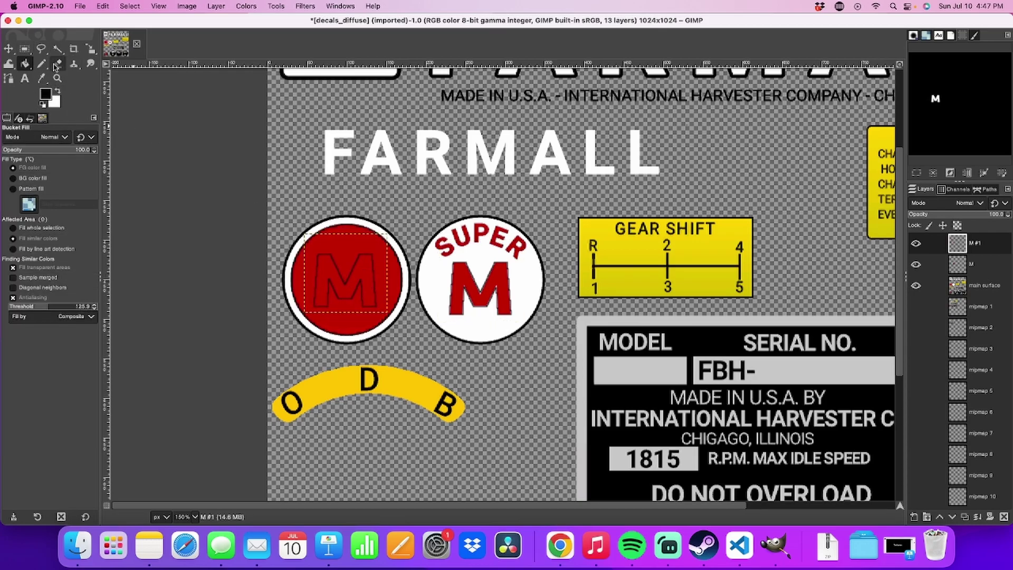
click(41, 78)
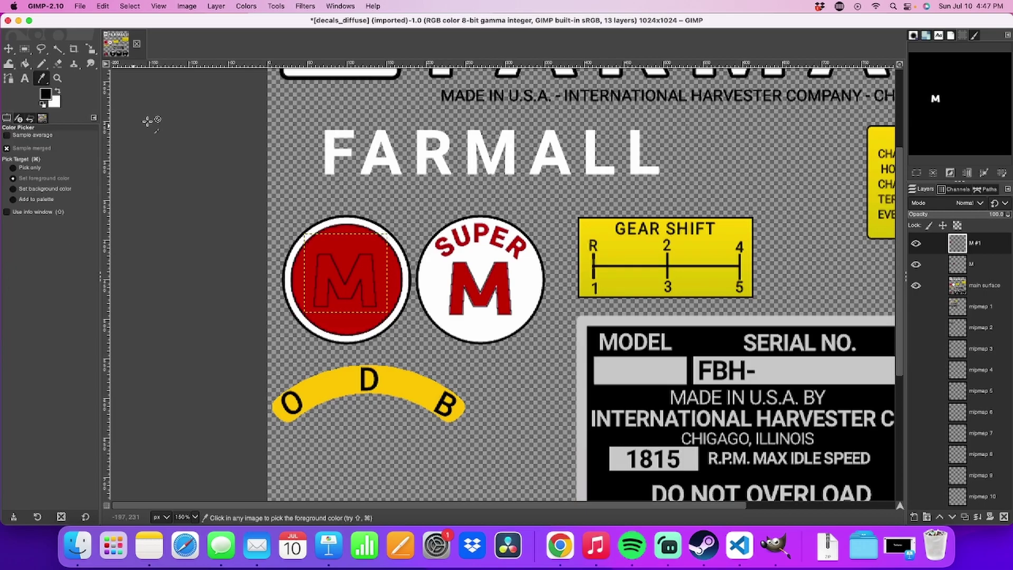
click(425, 272)
click(25, 63)
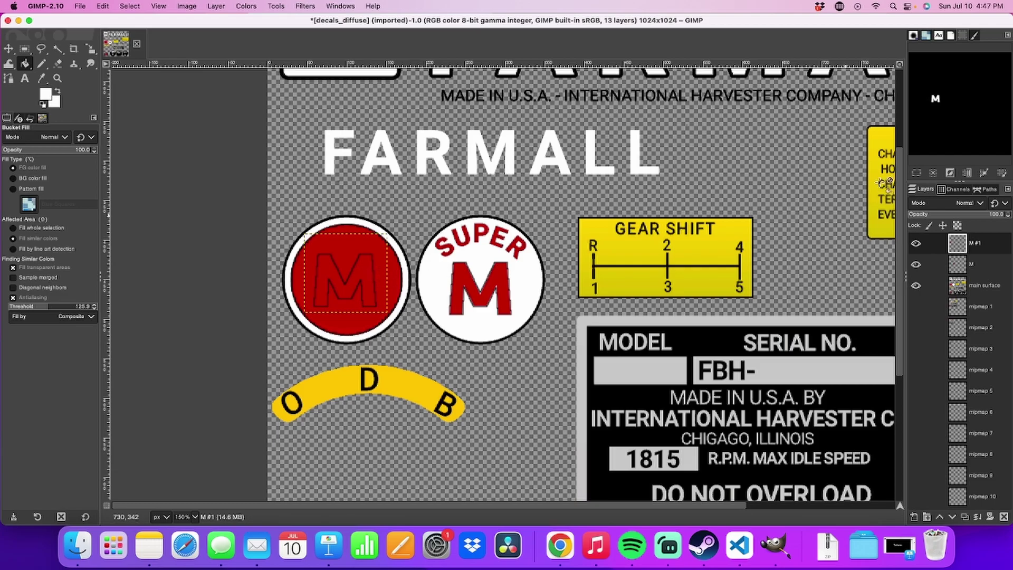
click(129, 6)
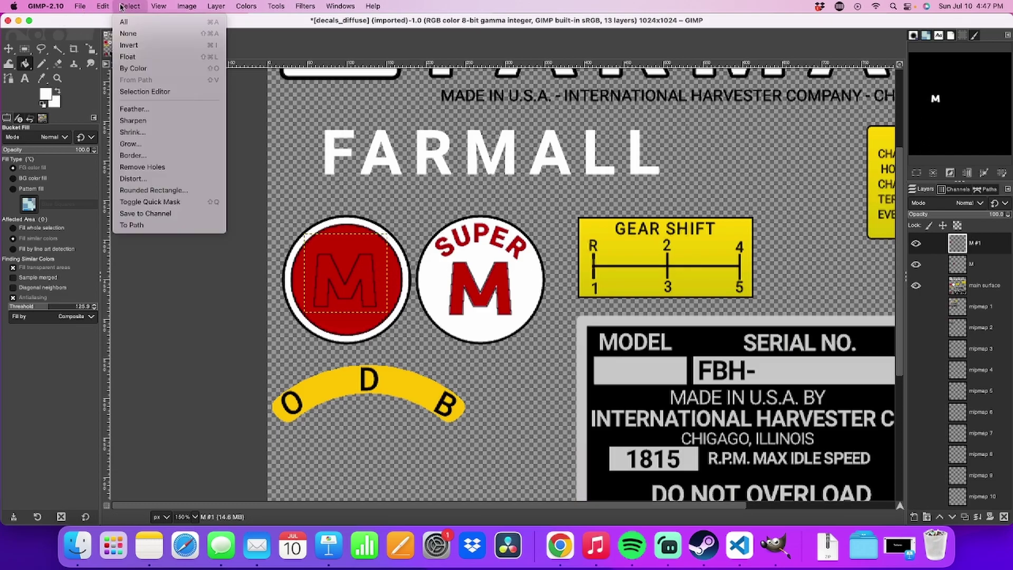
click(136, 34)
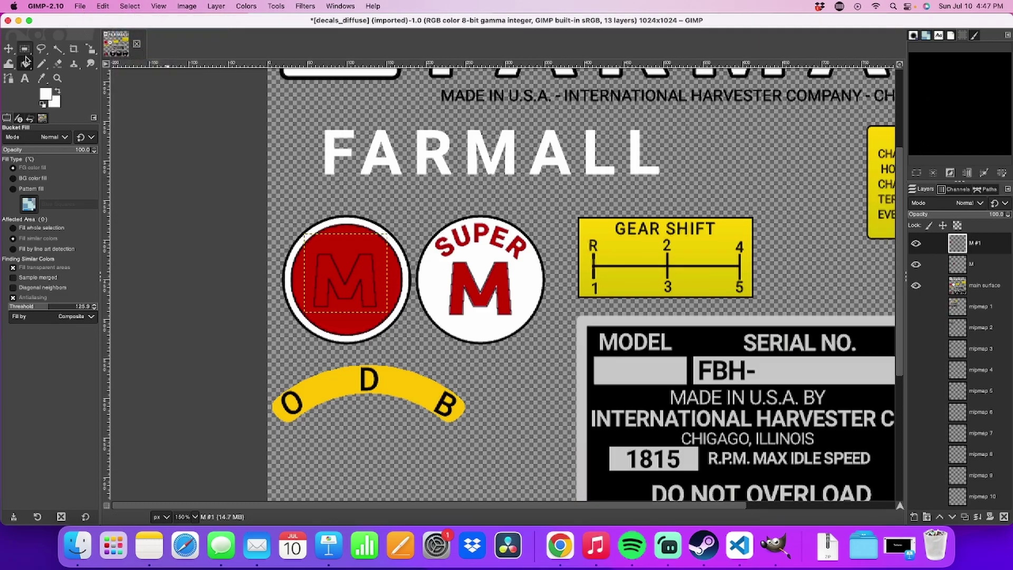
click(58, 49)
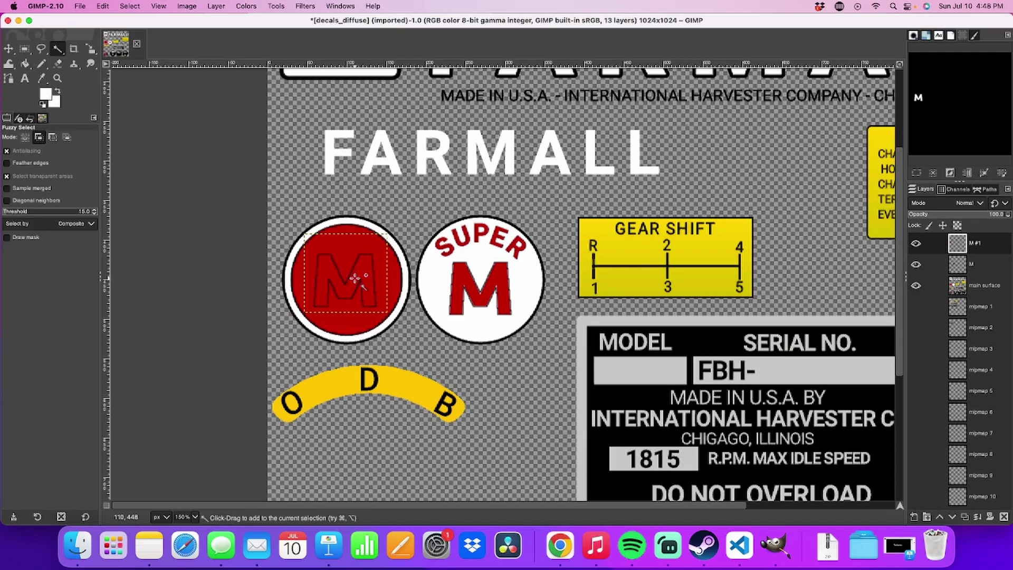
click(25, 64)
click(367, 285)
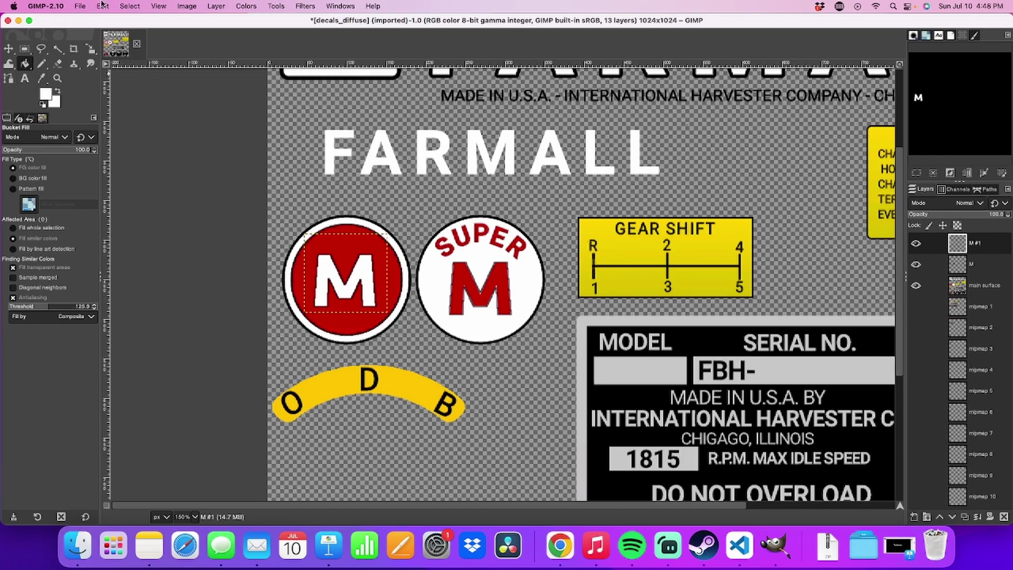
Switch to the Move tool and make the main surface layer active
click(80, 6)
click(113, 67)
key(m)
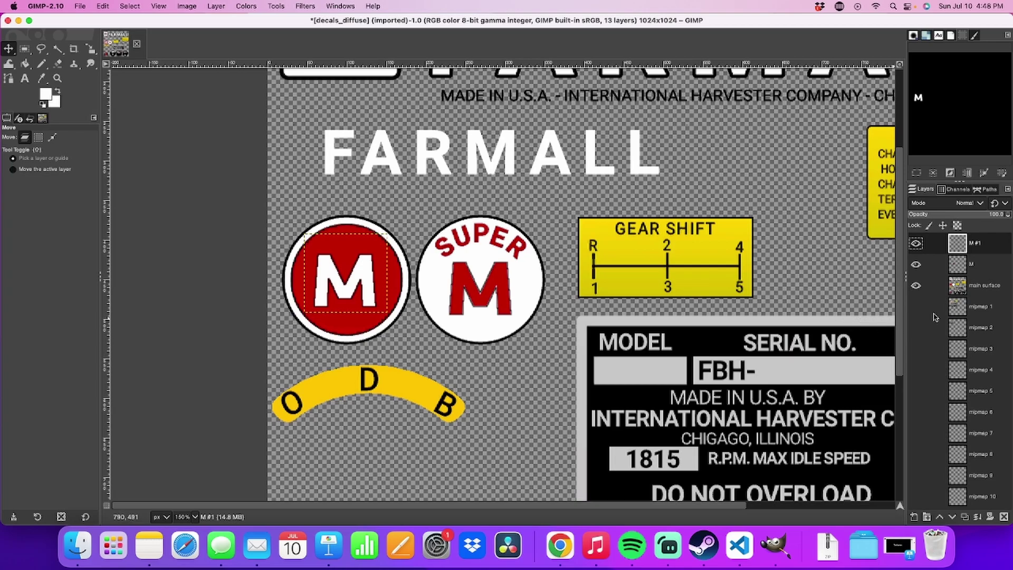
click(990, 286)
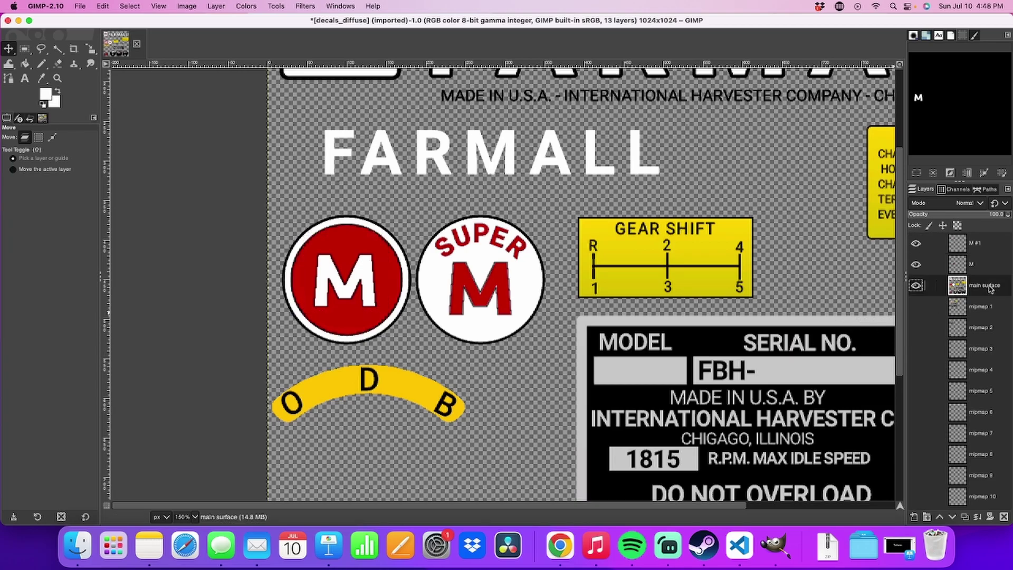
Merge Visible Layers from the M #1 layer, then File > Overwrite decals_diffuse.dds
click(980, 248)
click(983, 264)
right_click(983, 287)
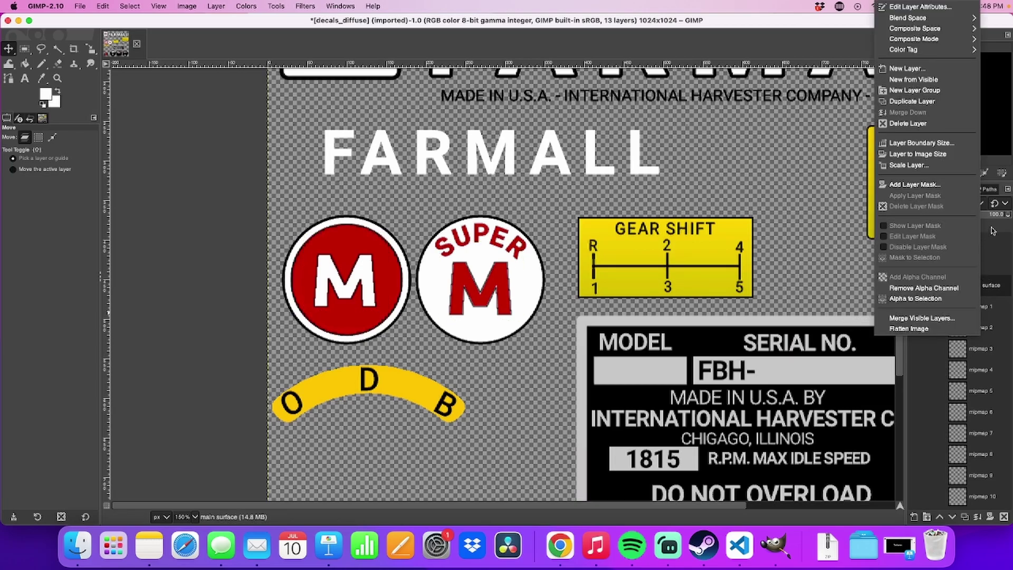
click(1001, 249)
right_click(984, 245)
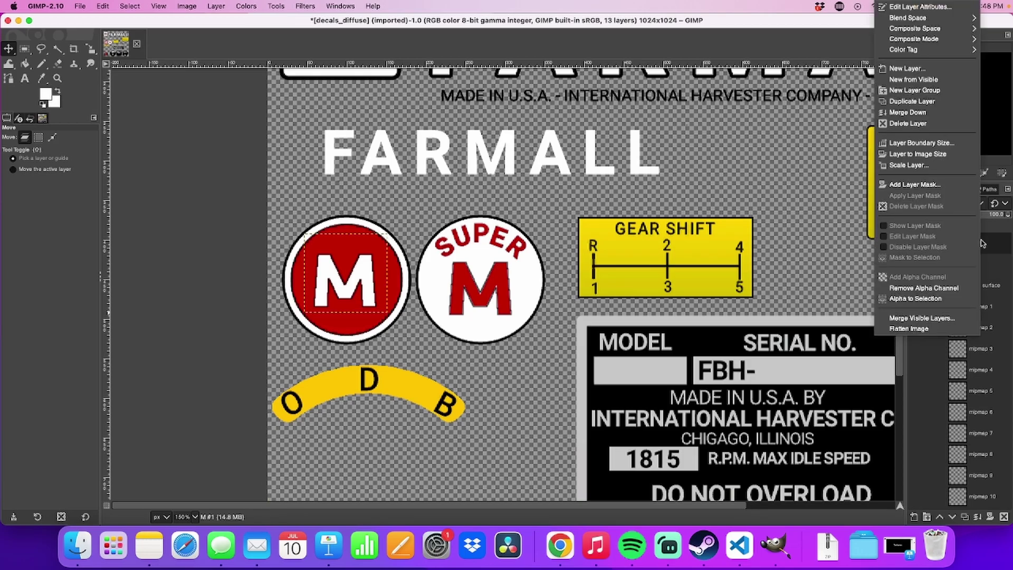
click(931, 319)
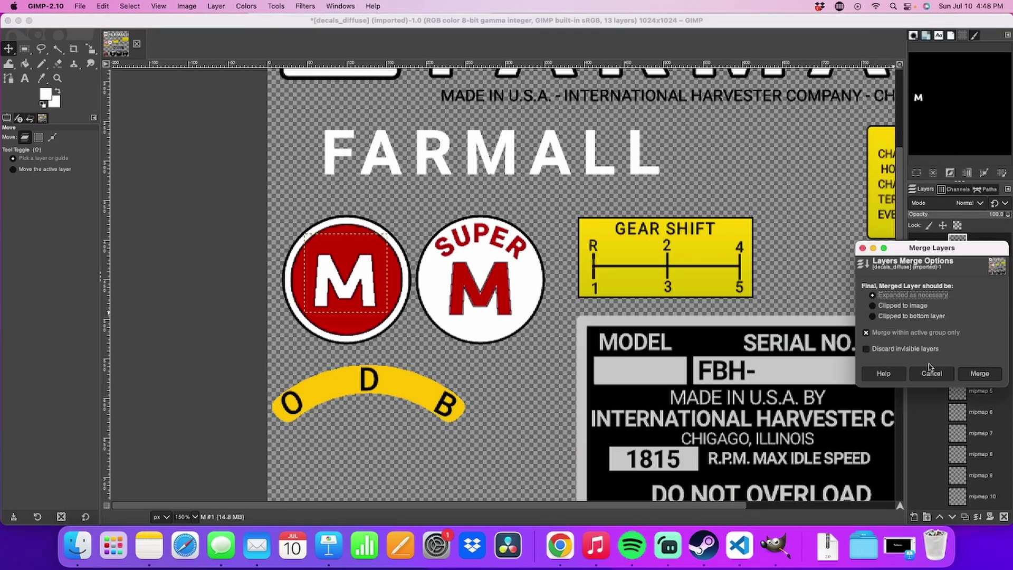
click(977, 374)
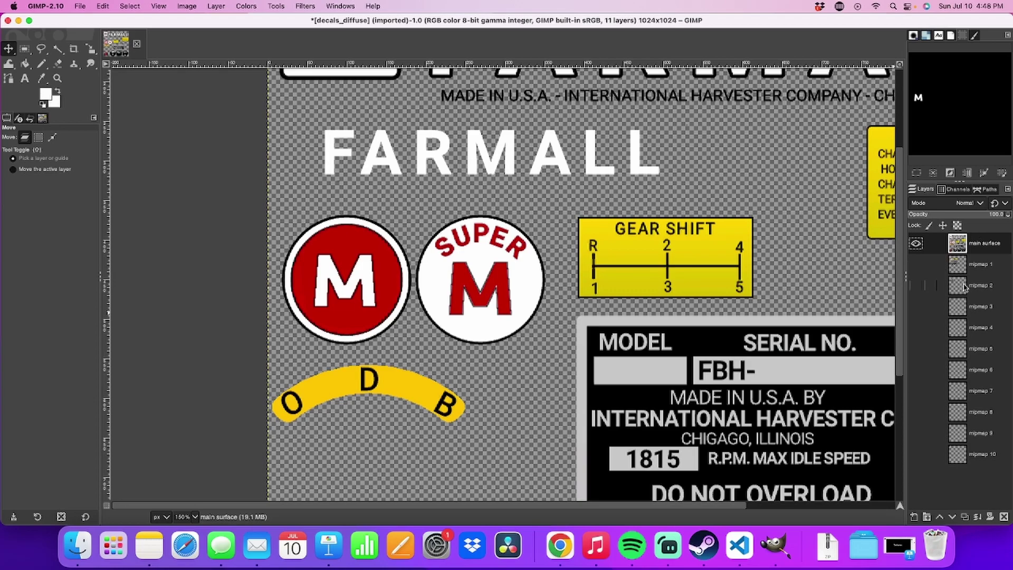
click(80, 6)
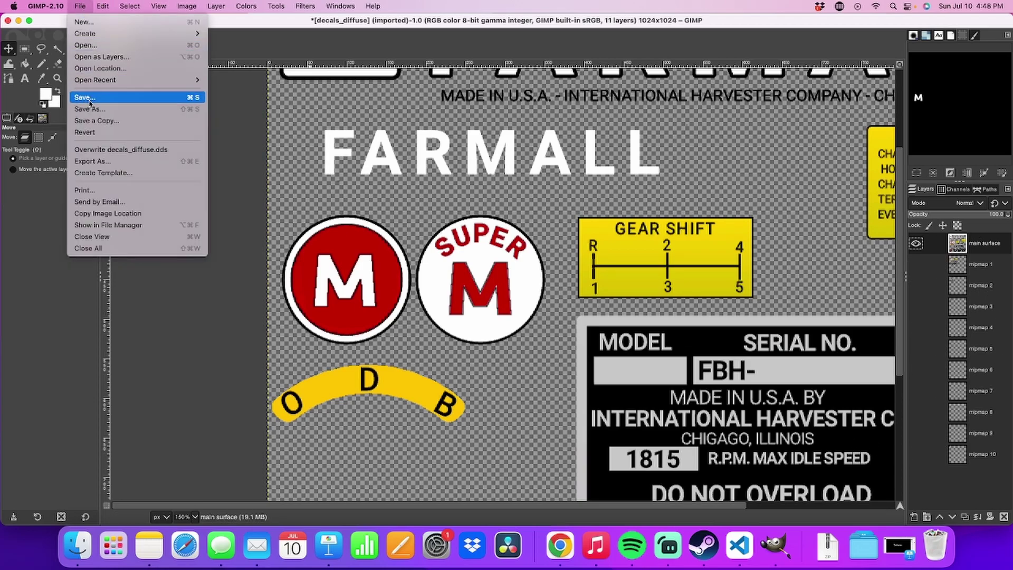
click(94, 153)
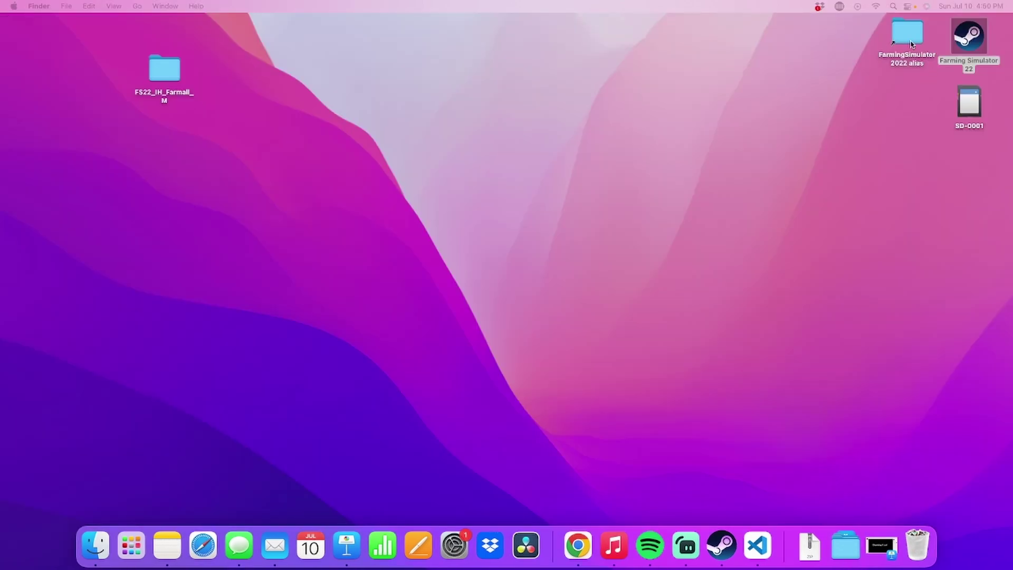
Copy FS22_IH_Farmall_M from the desktop into FarmingSimulator 2022's mods folder, then close it
double_click(909, 37)
double_click(523, 113)
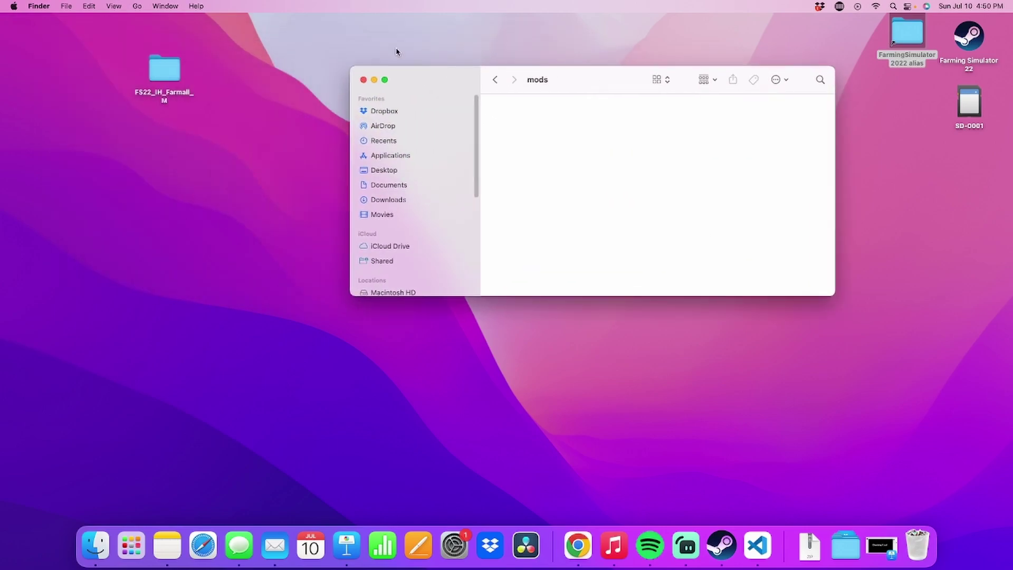
click(151, 66)
right_click(150, 73)
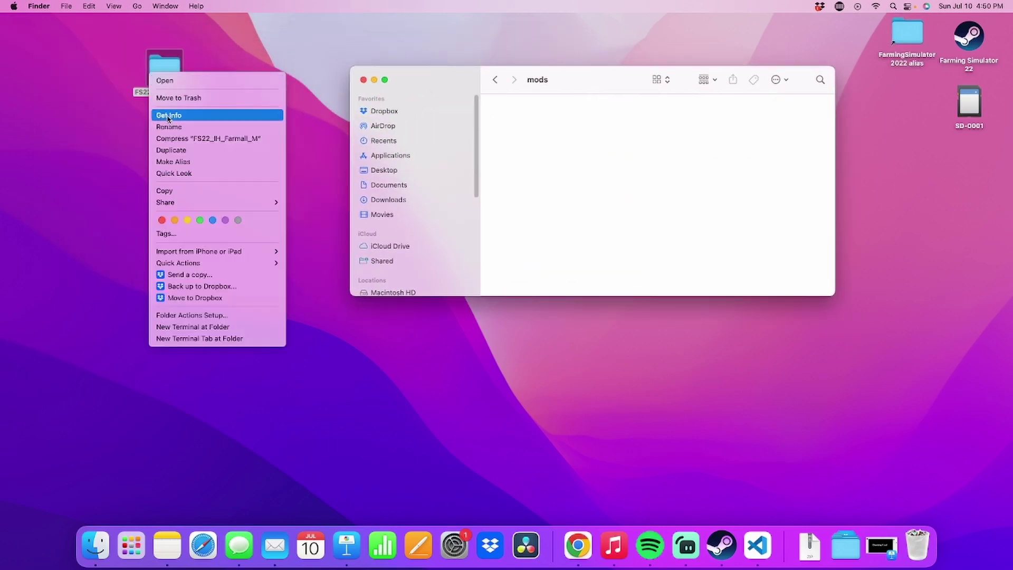
click(177, 192)
right_click(566, 128)
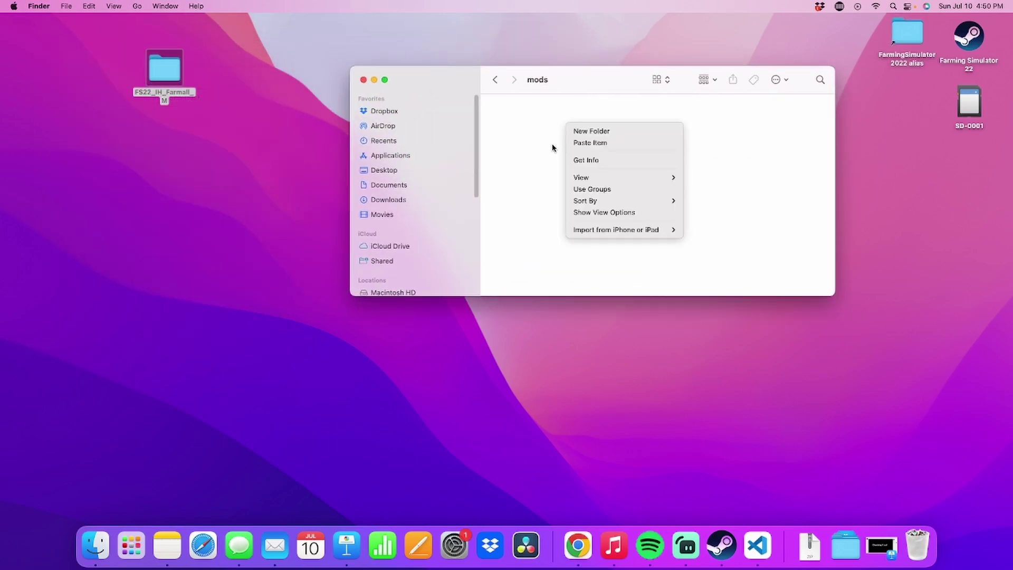
click(591, 143)
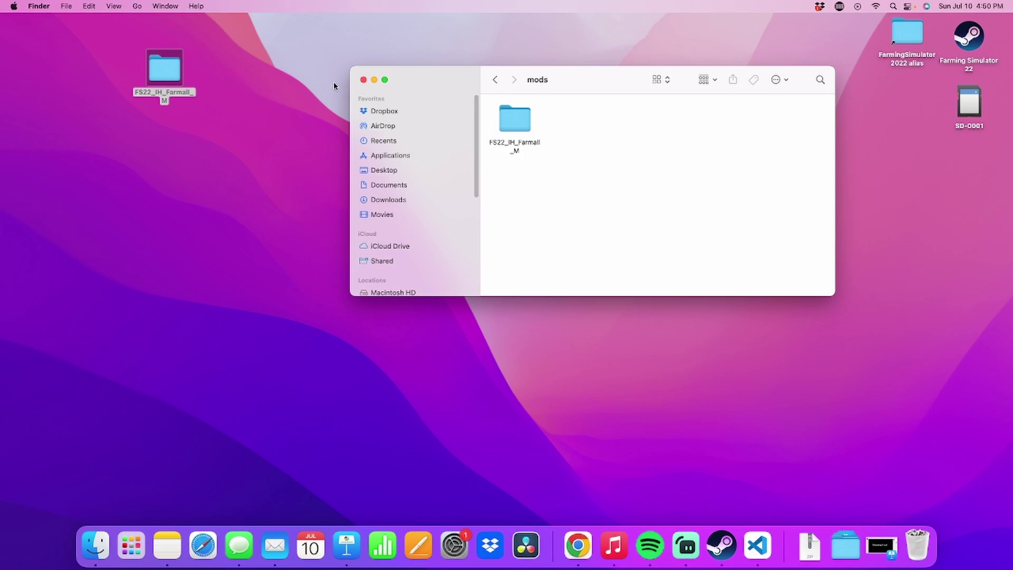
click(363, 80)
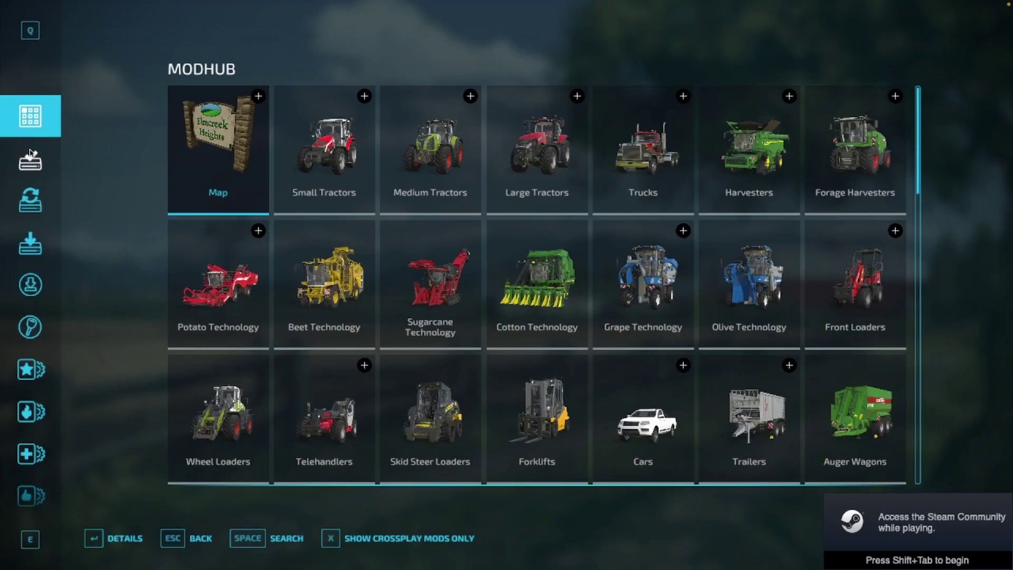
Review the International Farmall M details under ModHub's Installed mods
click(51, 161)
click(246, 186)
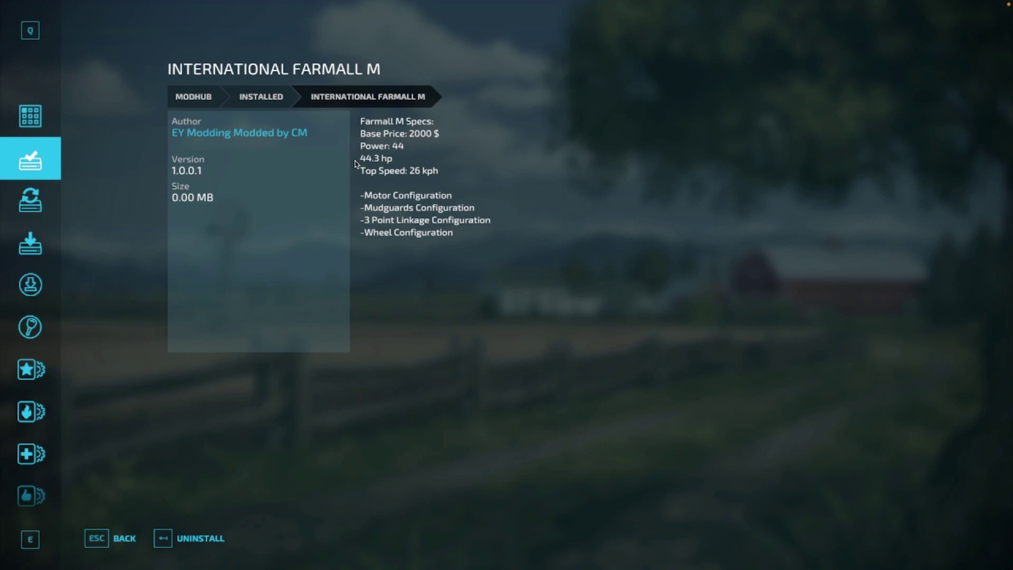
key(Escape)
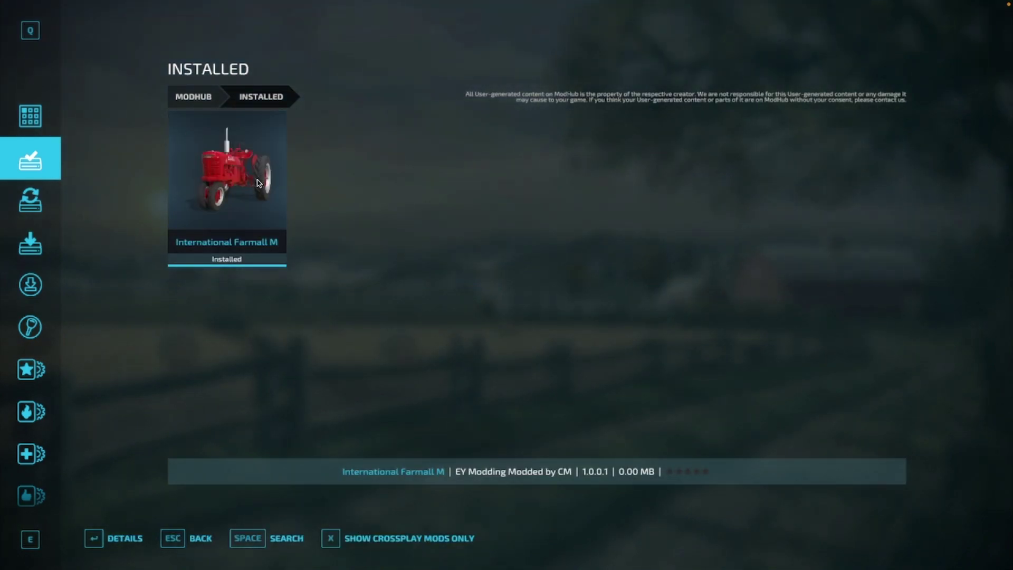
click(254, 213)
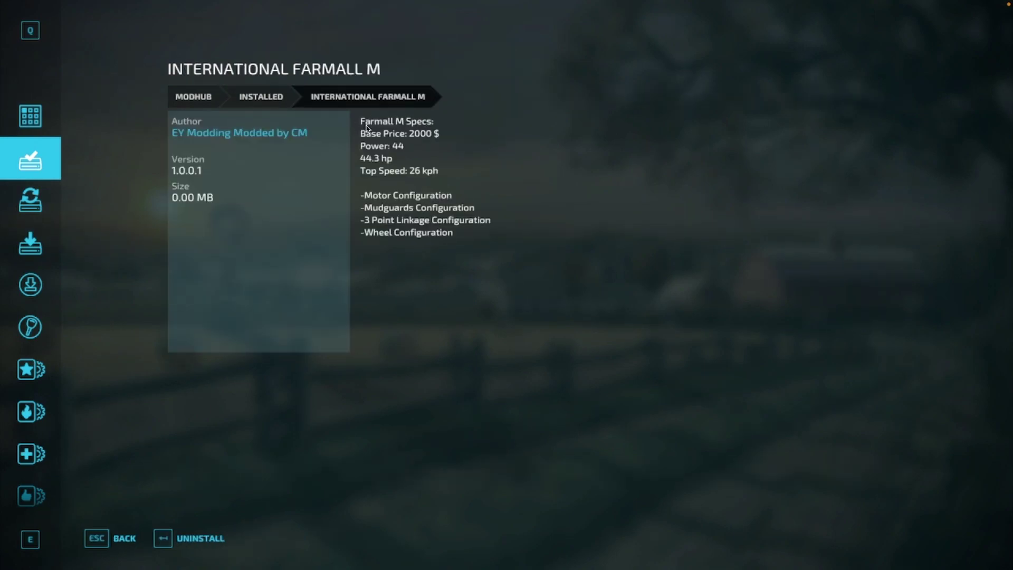
key(Escape)
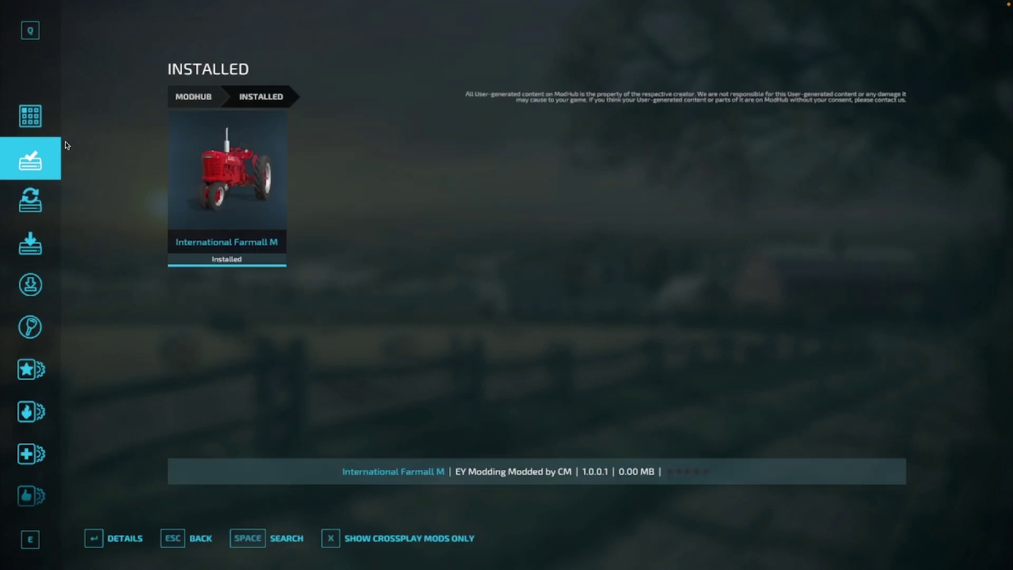
key(Escape)
Start Career Game save 1 with the International Farmall M mod ticked
click(96, 341)
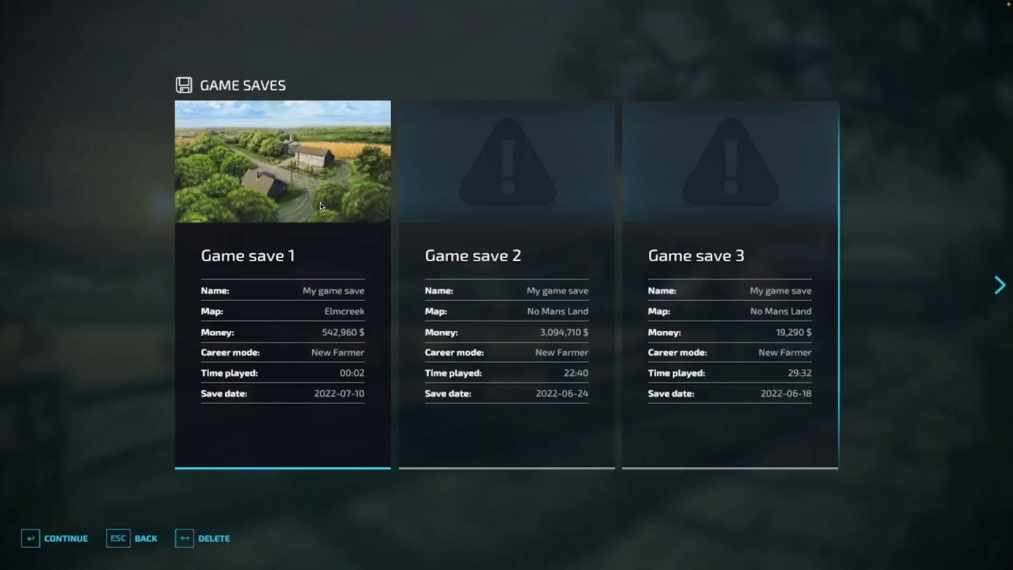
click(323, 207)
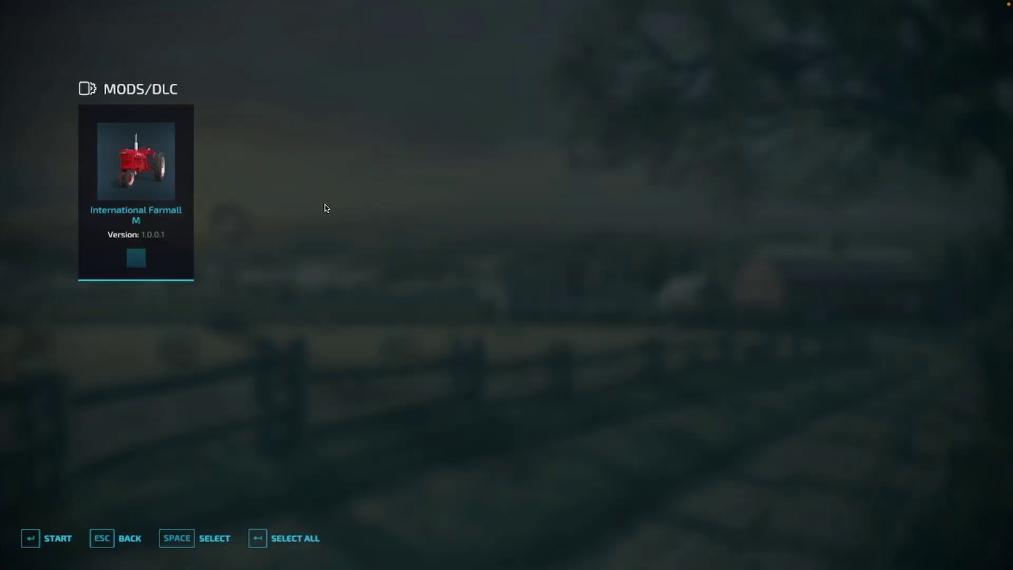
click(137, 259)
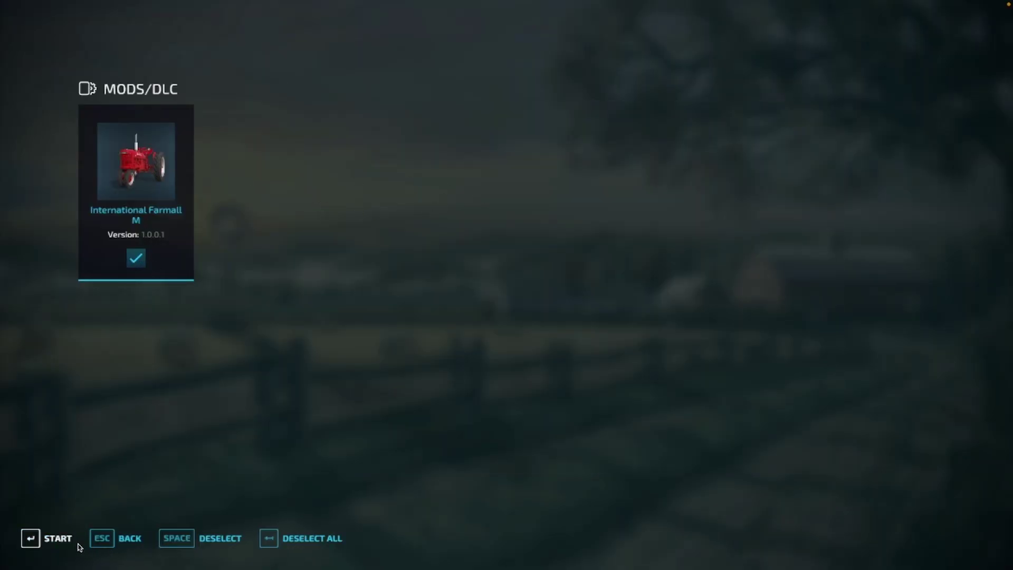
click(53, 541)
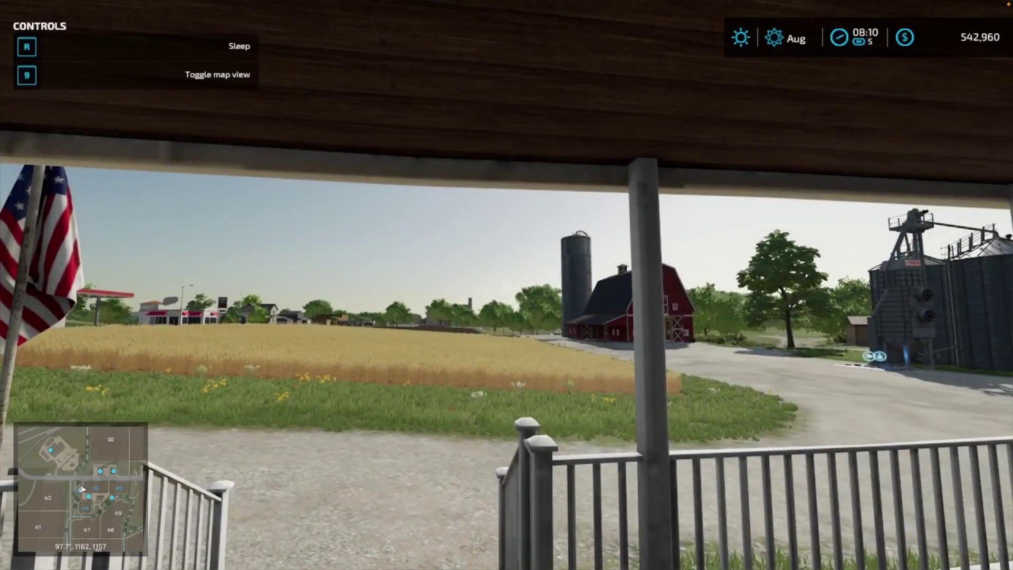
Find the Farmall M among the shop's Small Tractors
key(p)
click(223, 163)
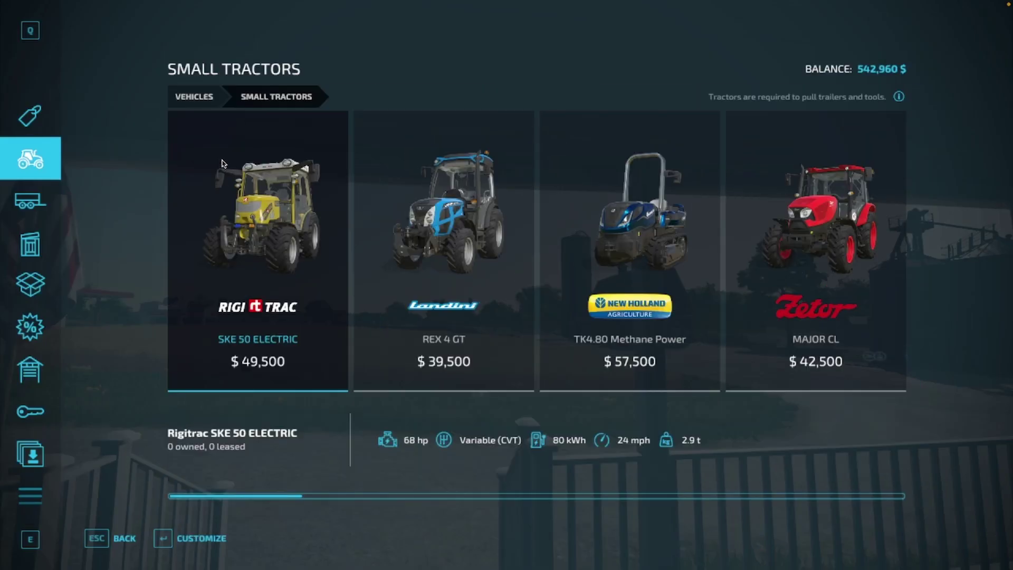
drag(275, 494, 904, 484)
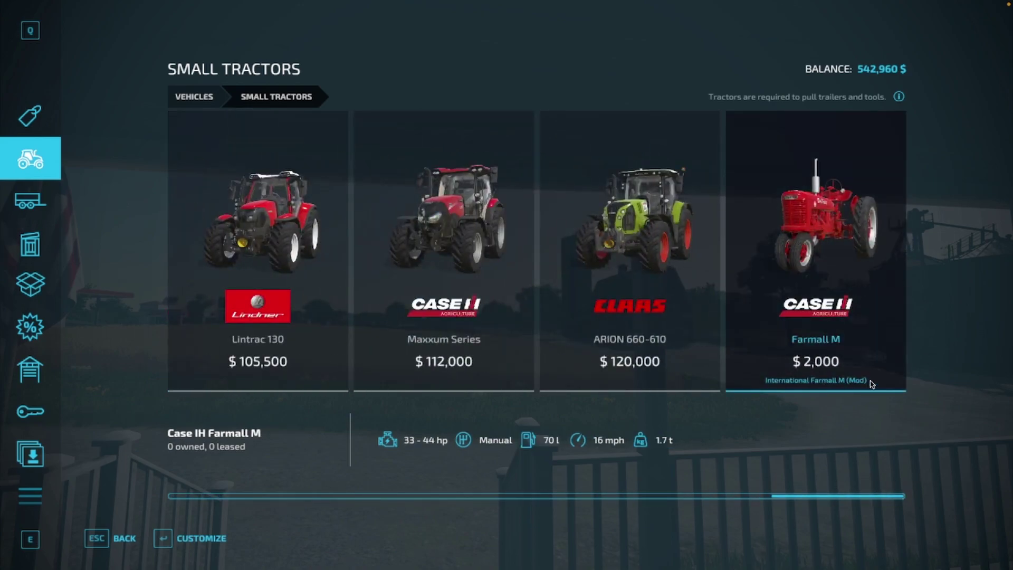
click(826, 227)
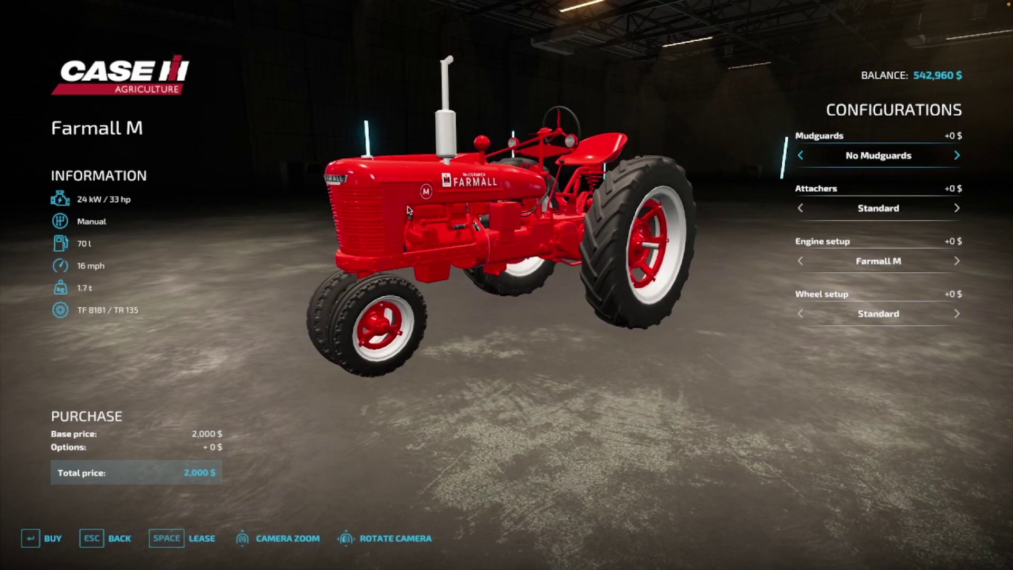
Set the engine setup to Farmall Super M and buy it for 3,000 $
click(957, 262)
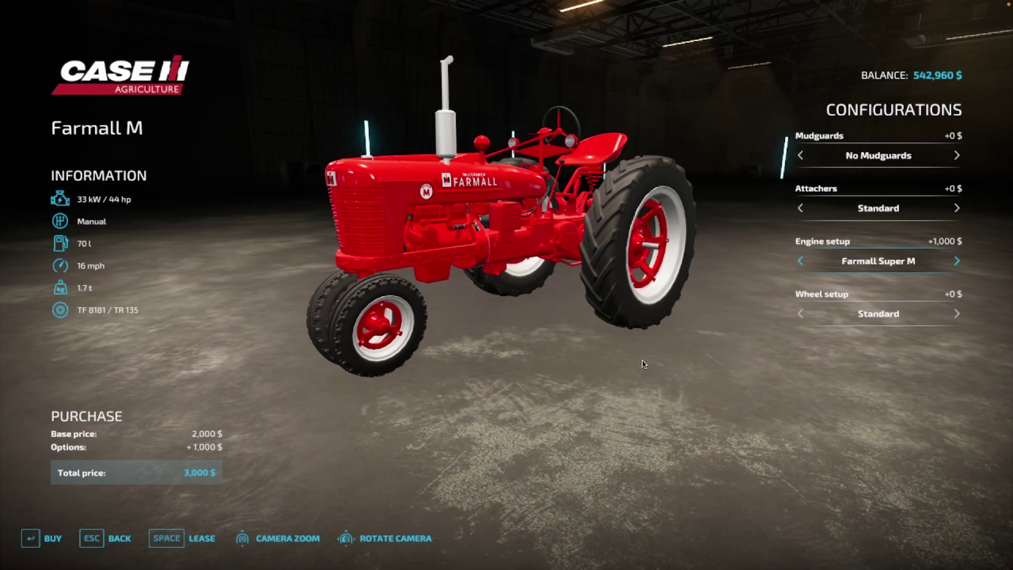
drag(642, 364, 396, 367)
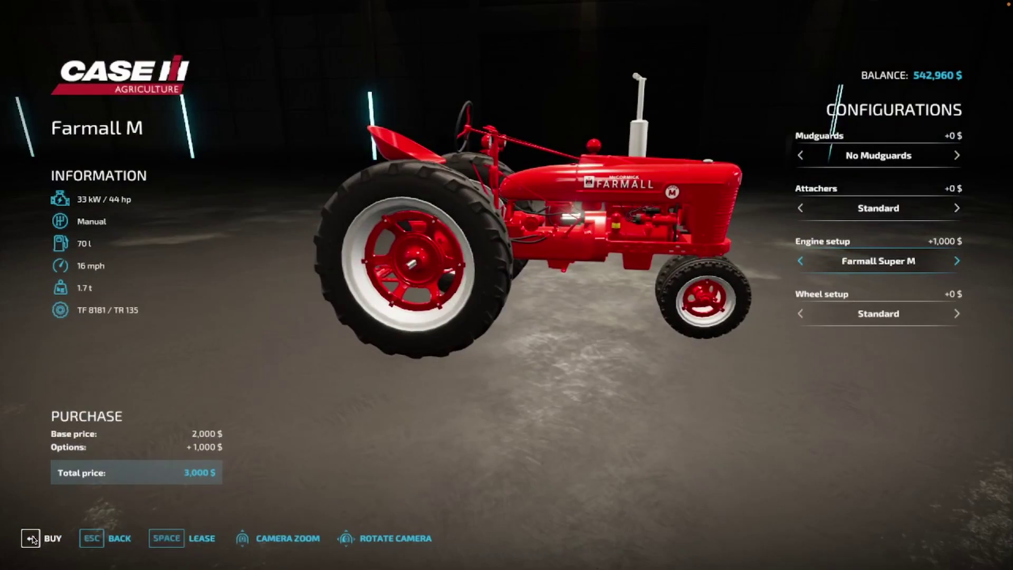
click(32, 538)
click(349, 365)
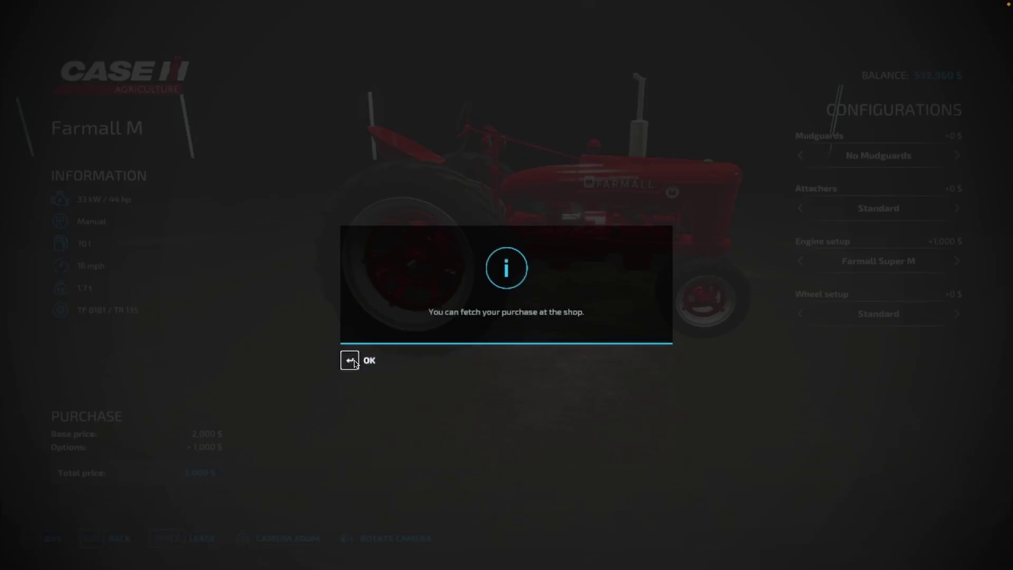
click(350, 363)
Leave the shop, enter the new Farmall Super M and switch to the rear camera
key(Escape)
key(Escape)
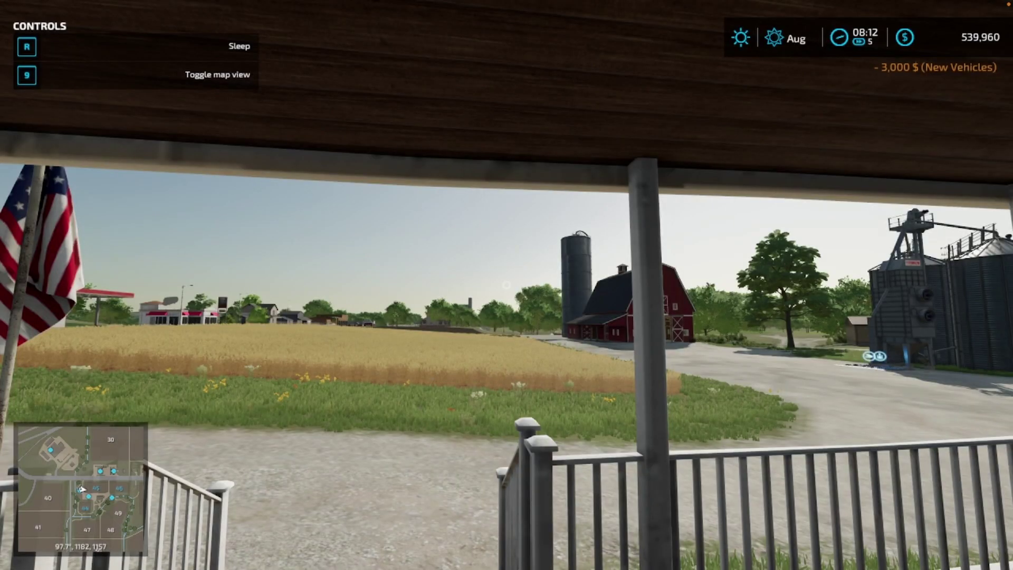
key(Tab)
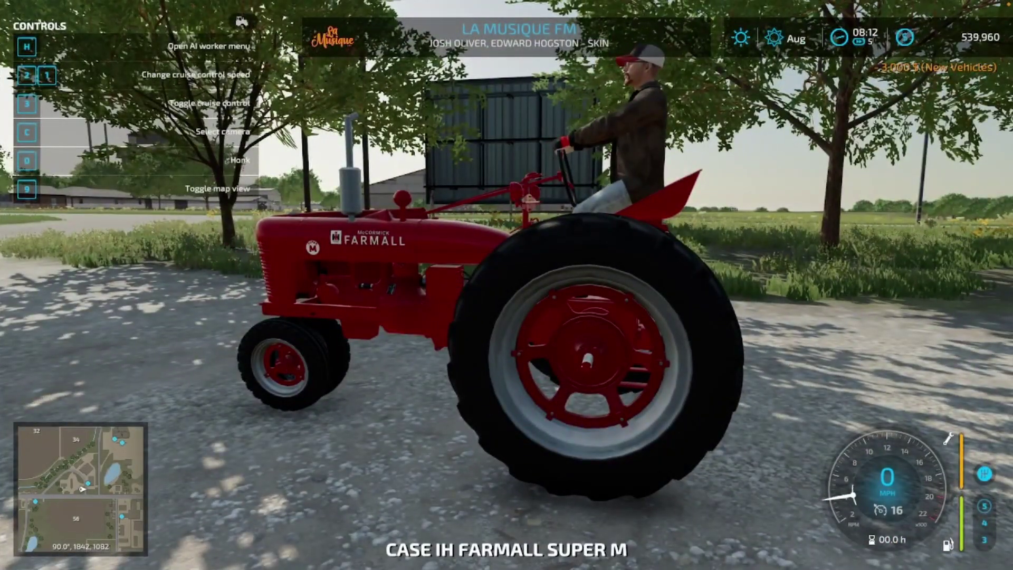
key(e)
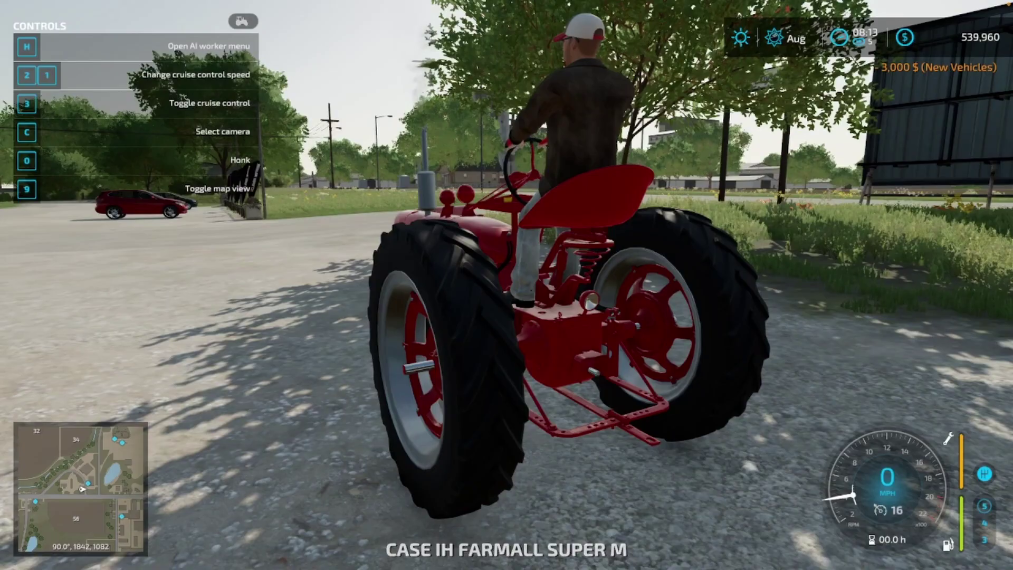
Drive the tractor forward and turn right onto the main road toward the shop
key(w)
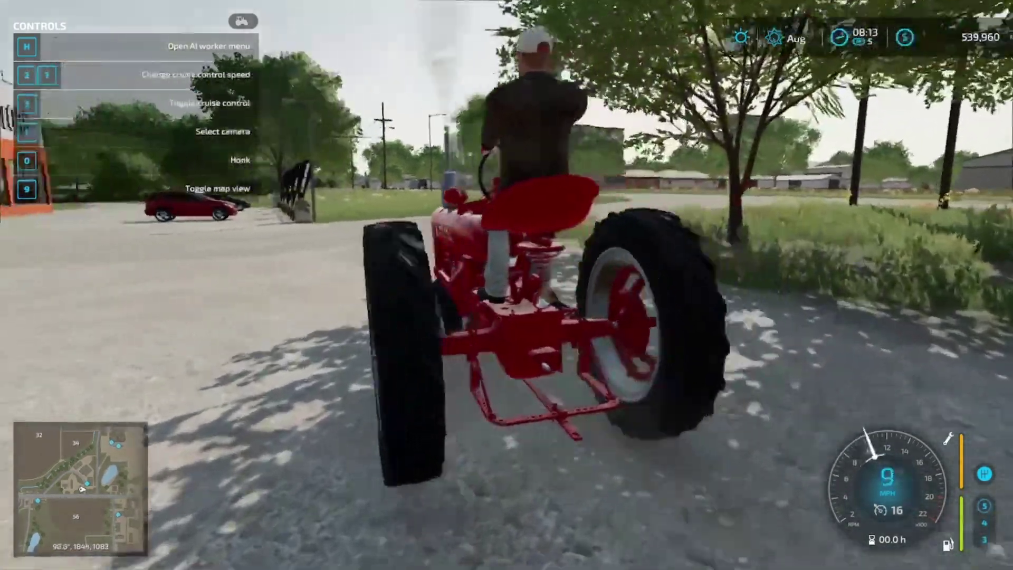
key(w)
key(d)
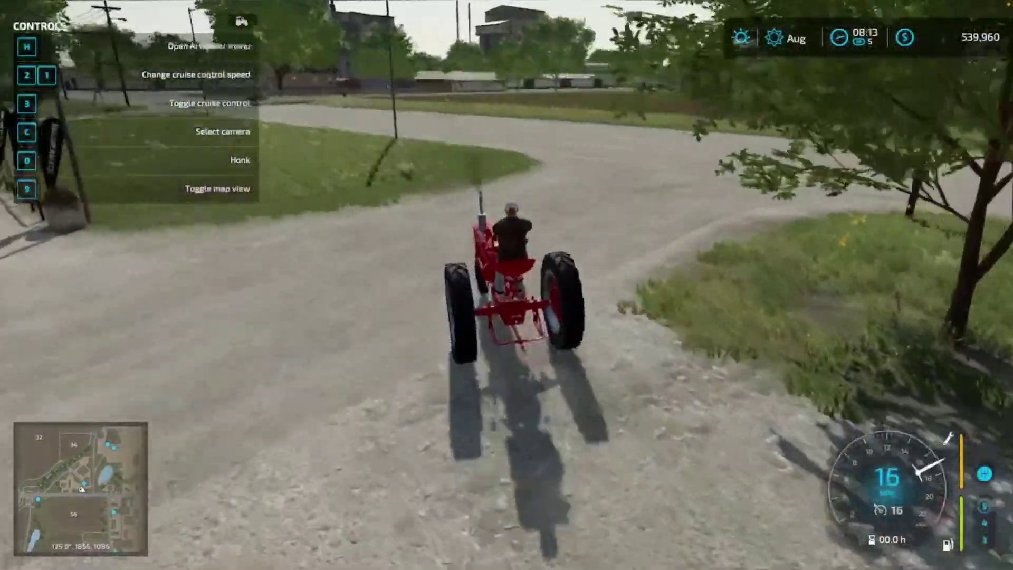
key(w)
key(d)
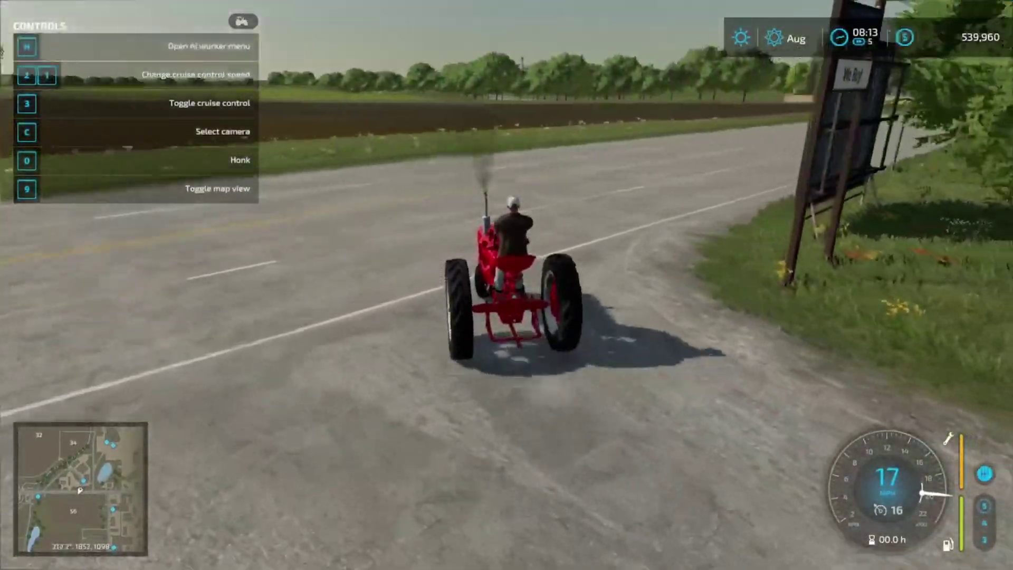
key(d)
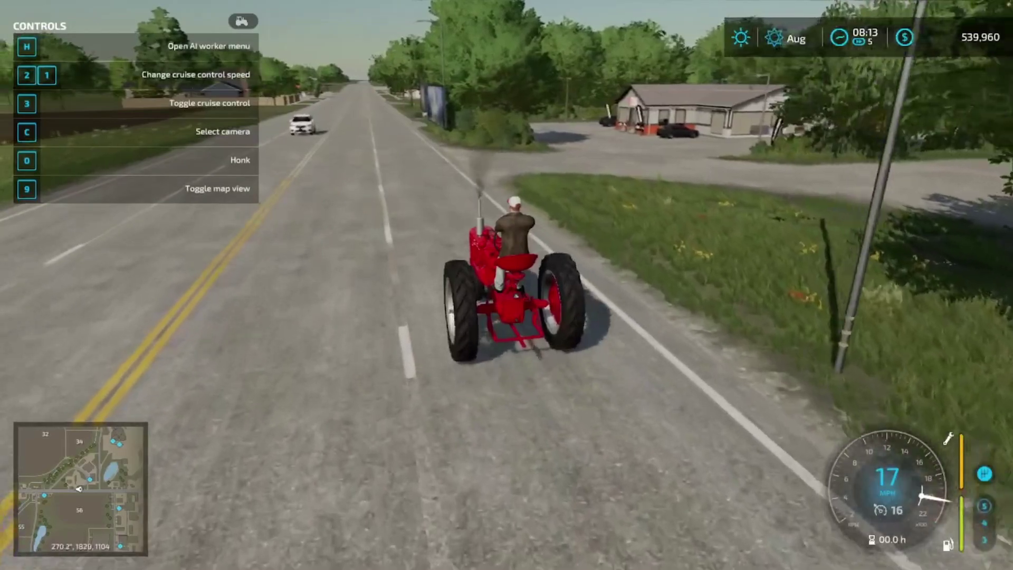
key(a)
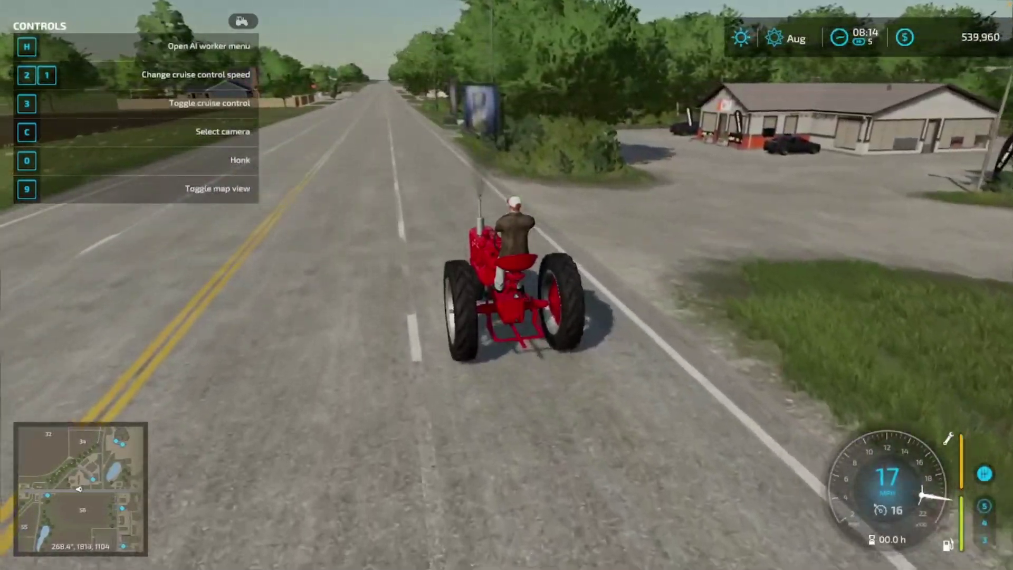
key(w)
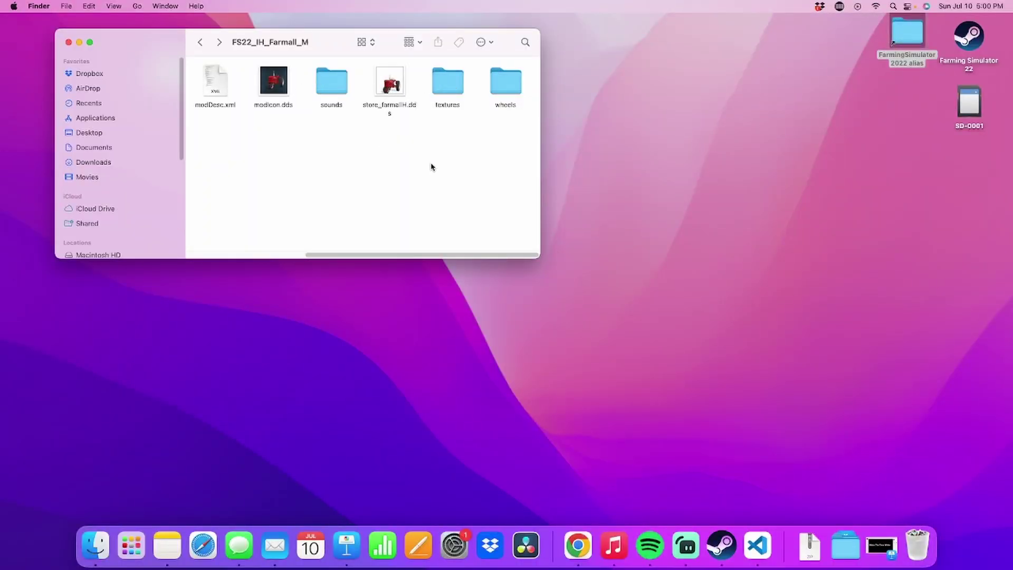
Open IH_EYM_FarmallH.i3d from the FS22_IH_Farmall_M folder in Visual Studio Code
drag(418, 255, 285, 252)
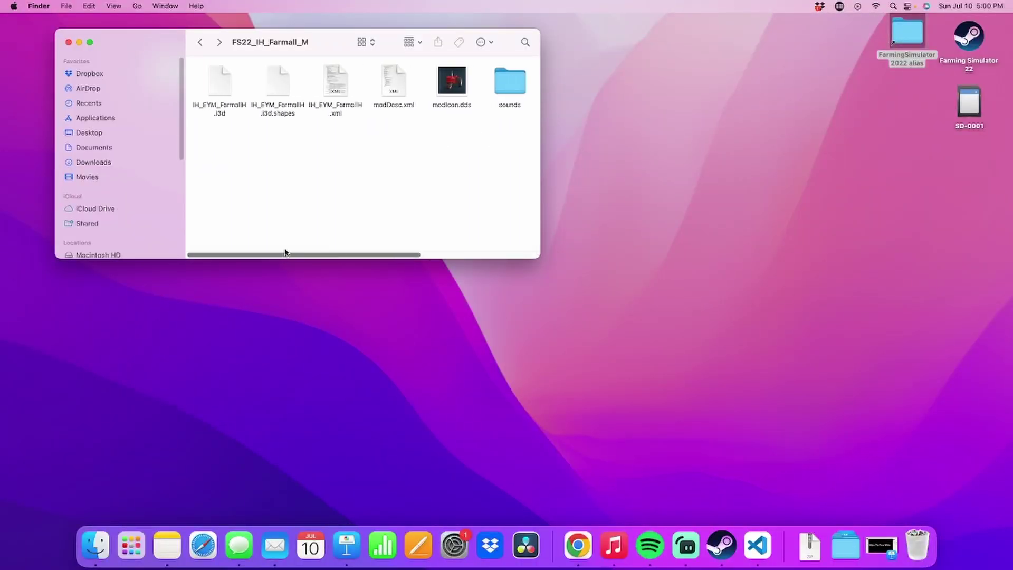
right_click(218, 83)
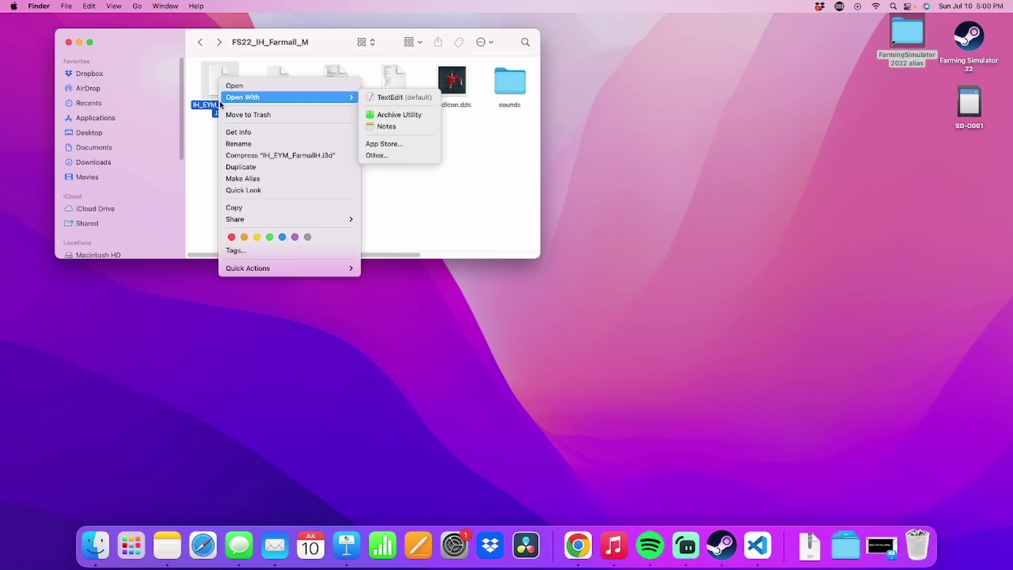
click(217, 90)
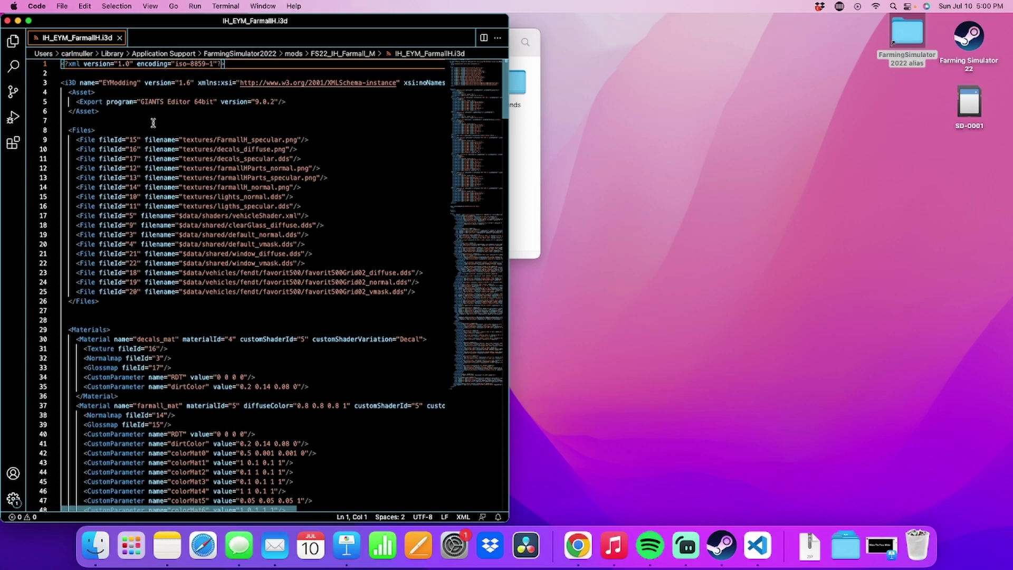
Add a scale attribute of 1.2 1 1 to the wheelBackLeft group on line 150
scroll(159, 123, down, 5)
scroll(156, 123, up, 5)
scroll(153, 123, down, 15)
scroll(153, 122, down, 20)
scroll(160, 229, up, 10)
scroll(136, 235, up, 10)
scroll(152, 199, up, 12)
scroll(160, 241, down, 5)
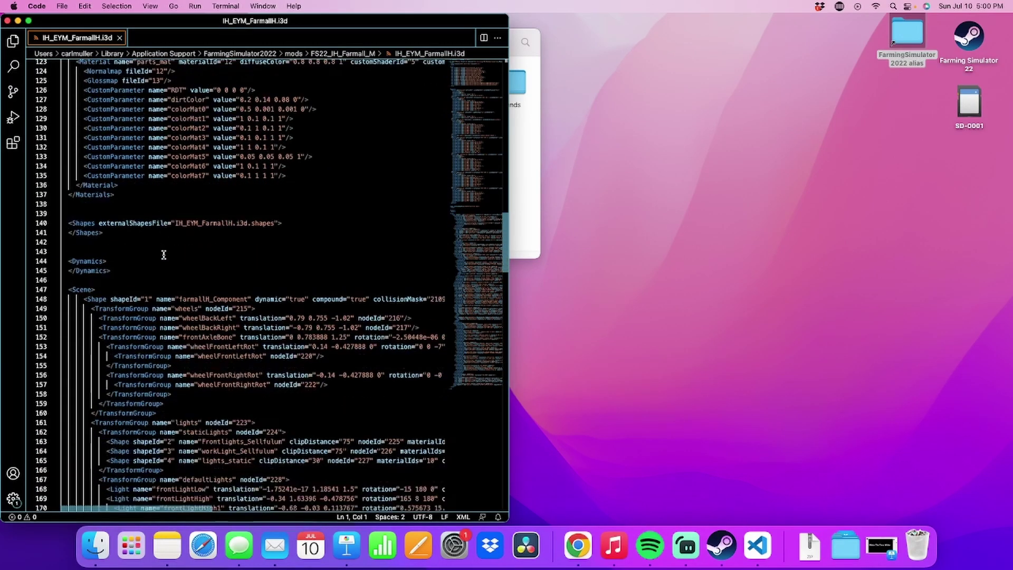
click(241, 265)
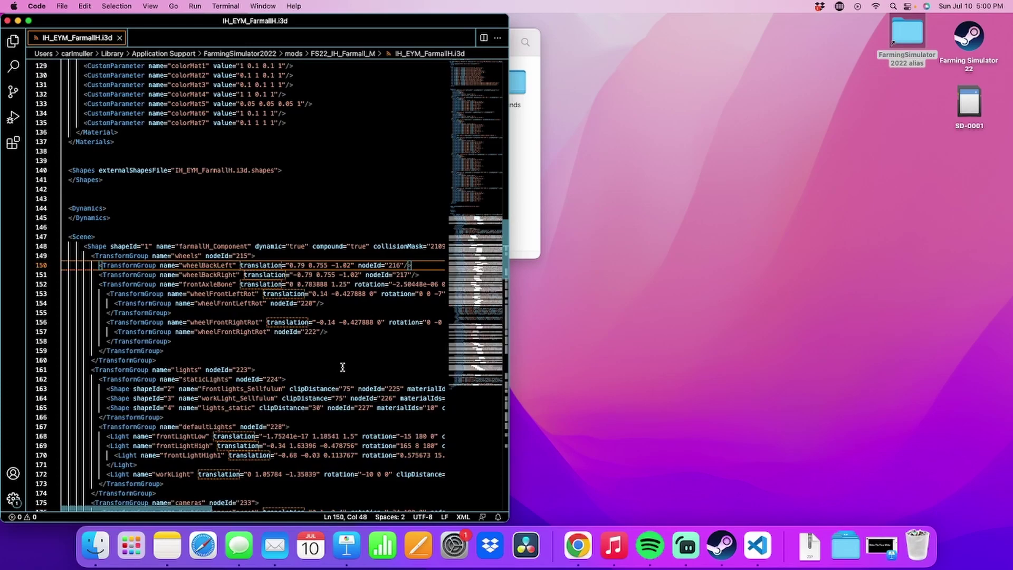
text(scale)
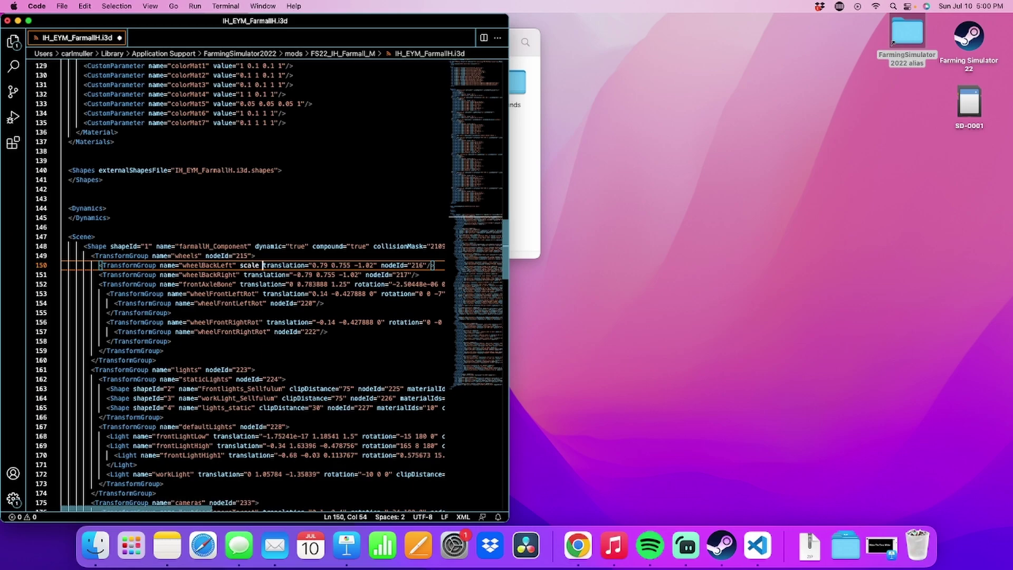
key(BackSpace)
text(="")
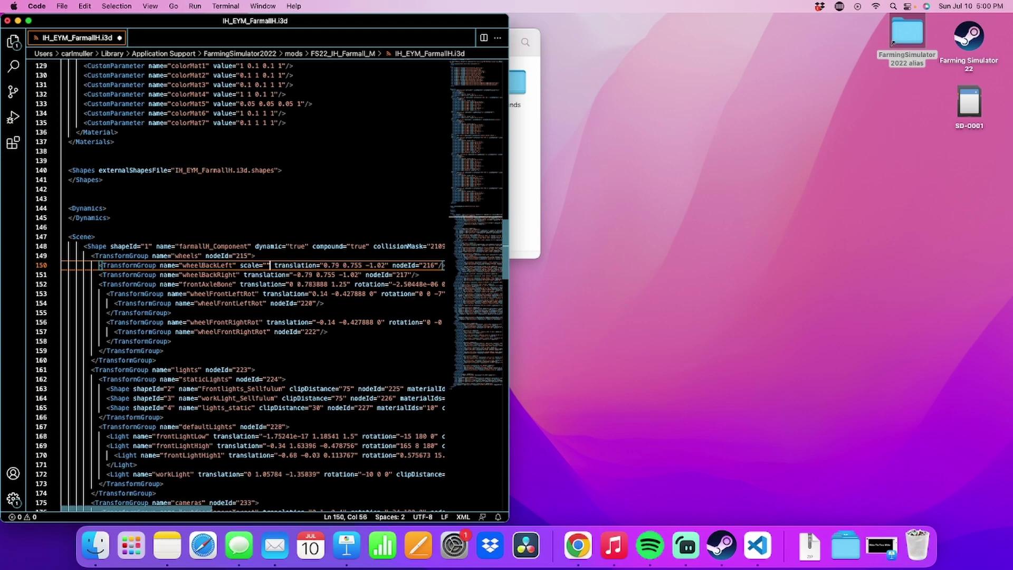
text( 1 1 1)
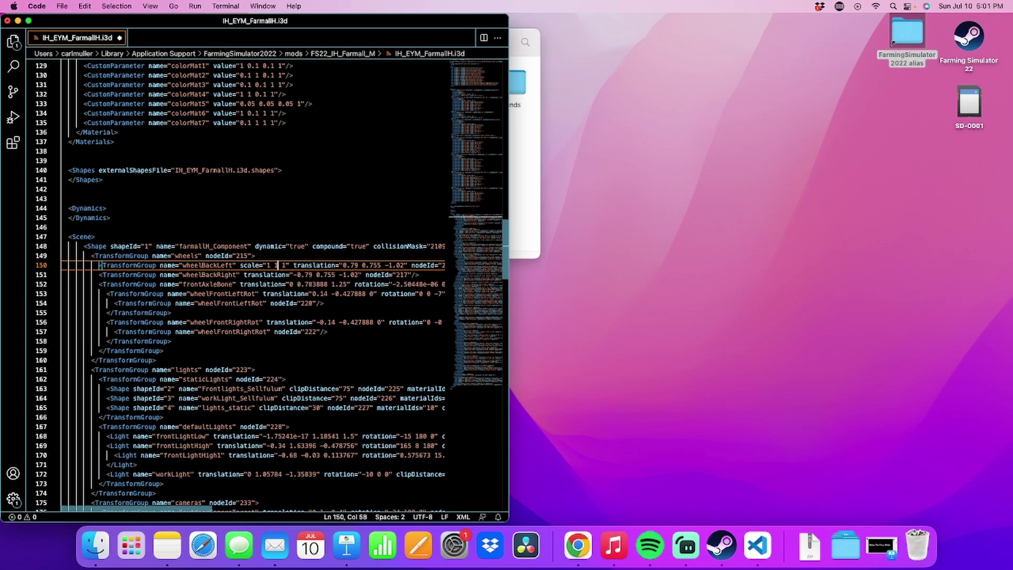
key(Left)
key(Left)
text(.2)
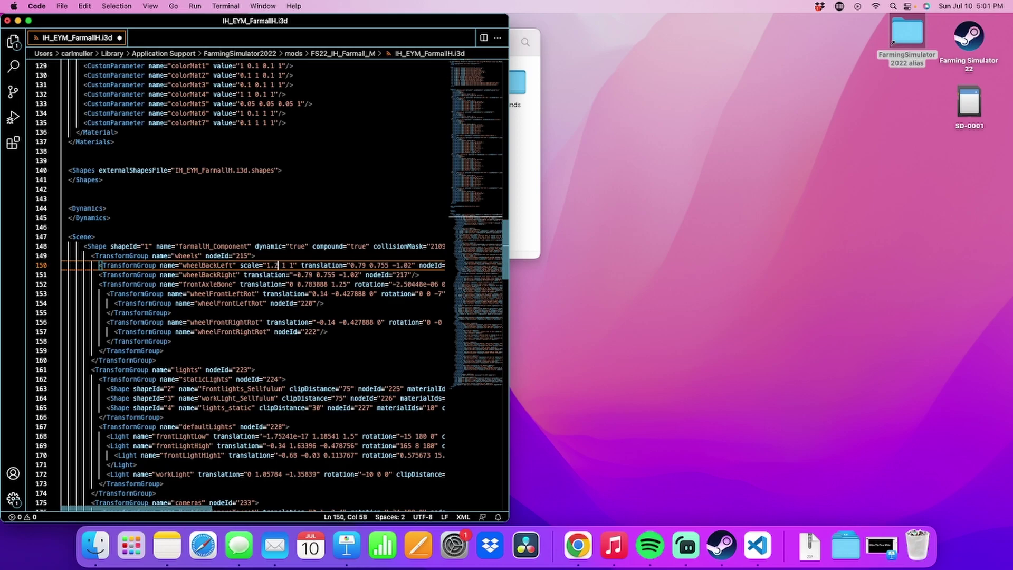
Add the same scale="1.2 1 1" attribute to the wheelBackRight group on line 151
click(236, 275)
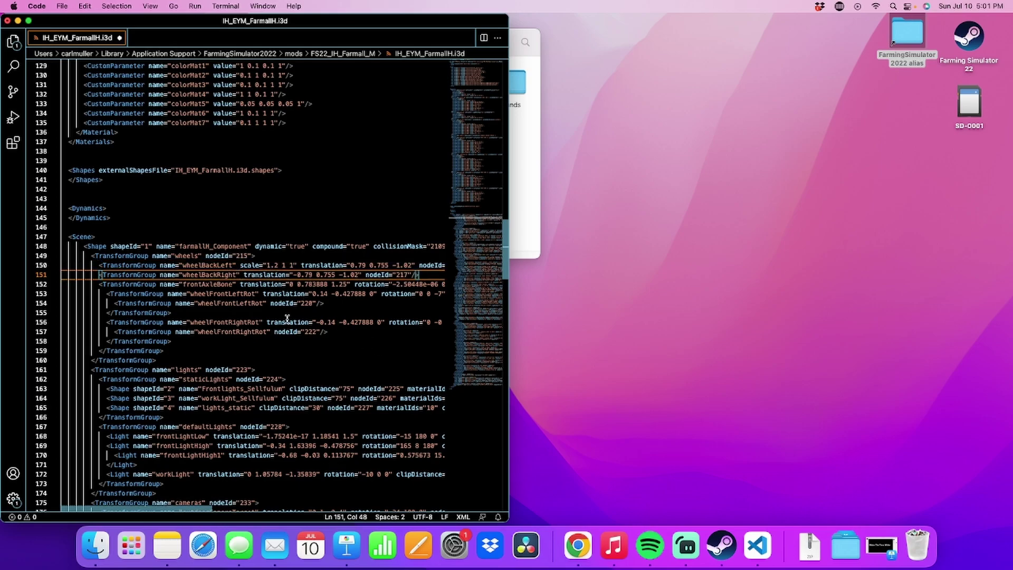
text(scale)
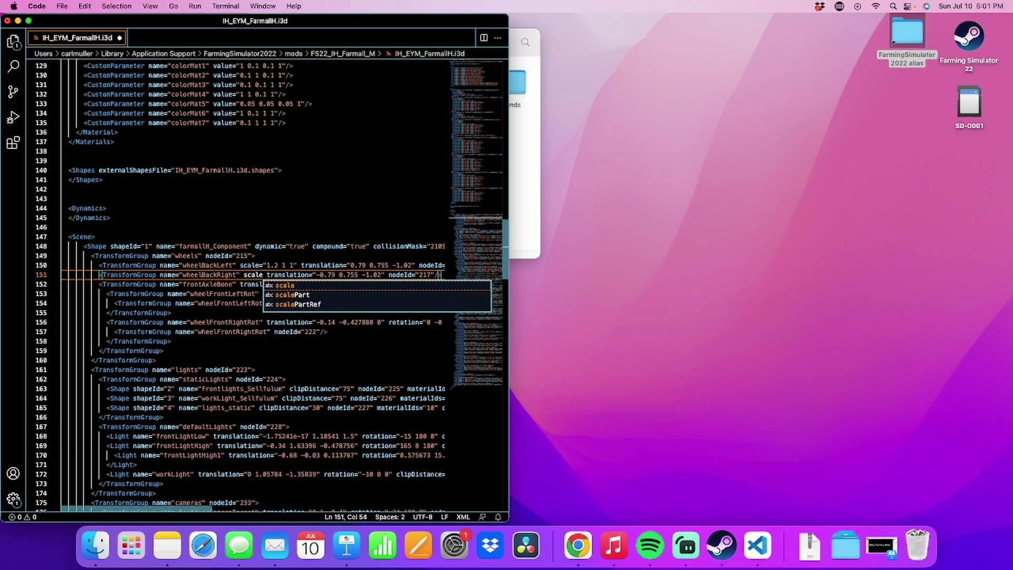
text(=)
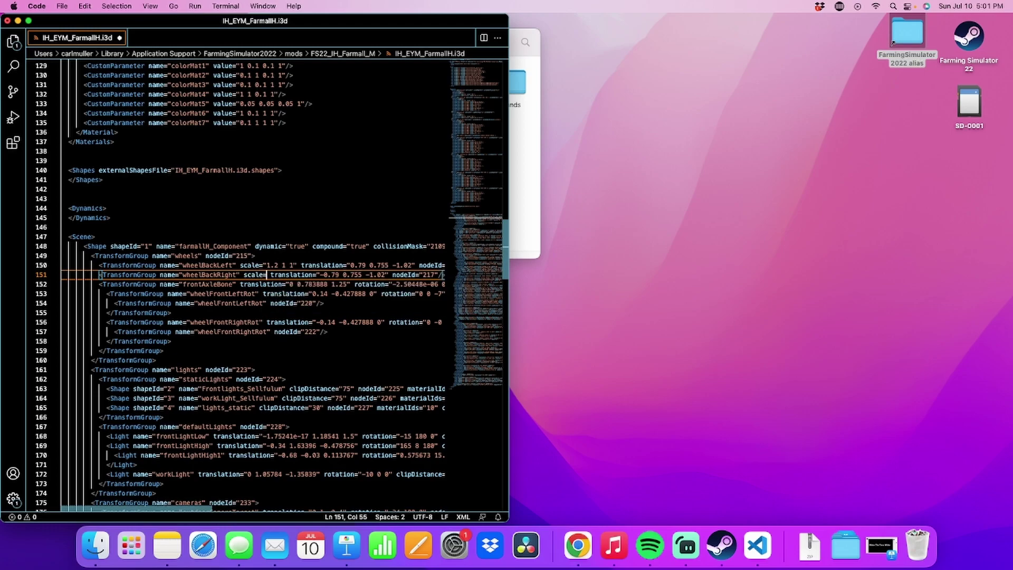
text("")
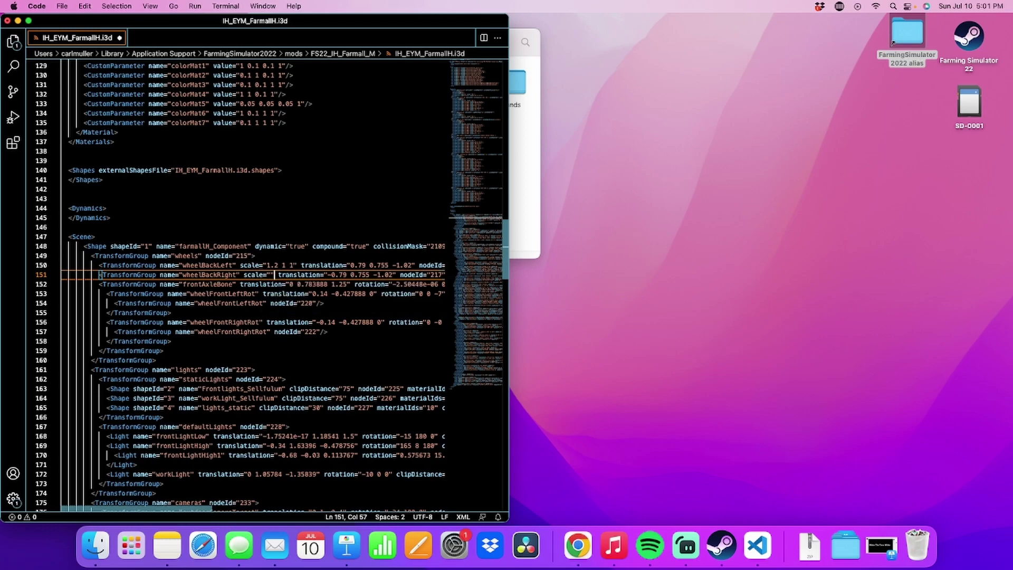
key(Left)
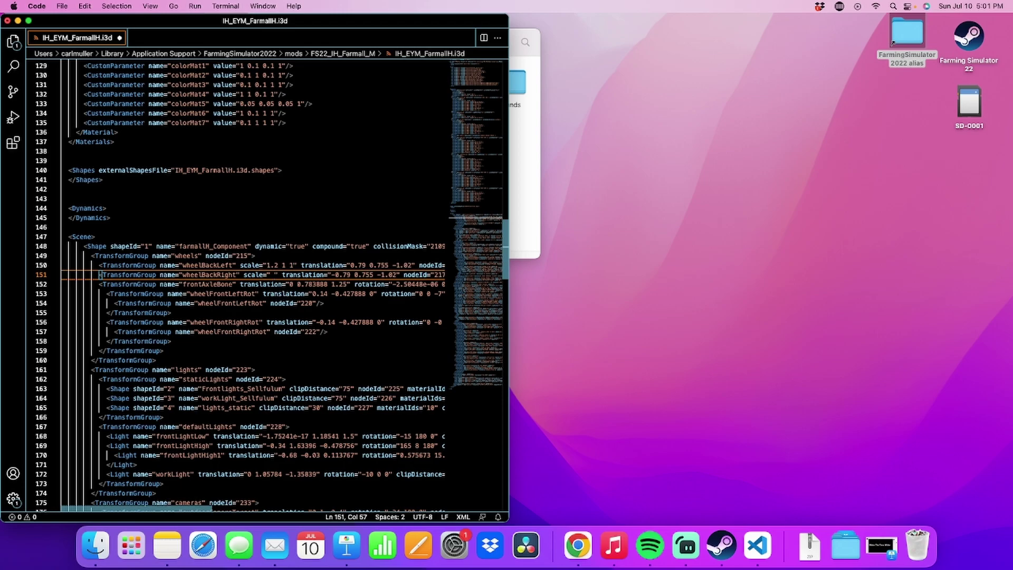
text(.2 1)
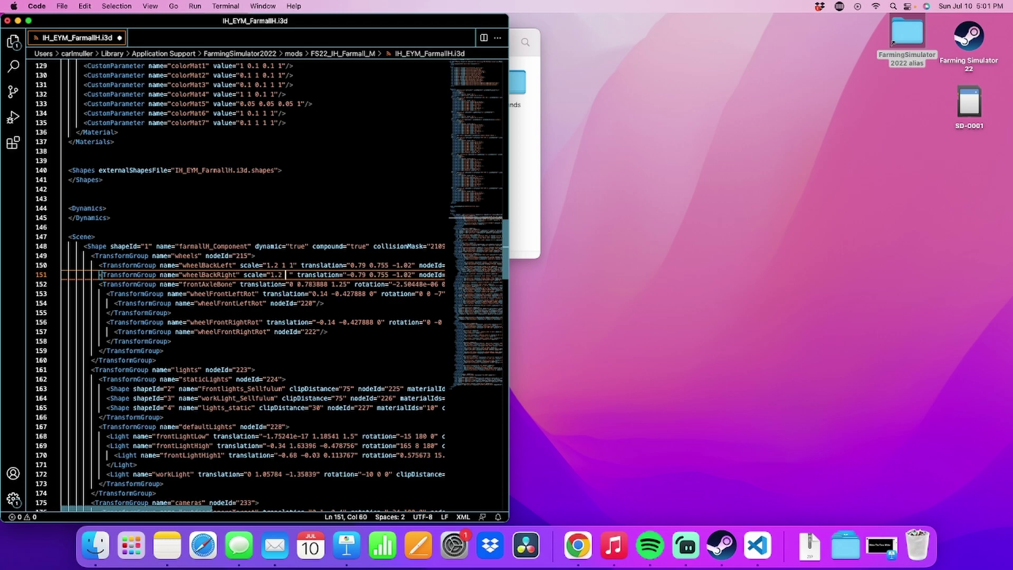
text( 1)
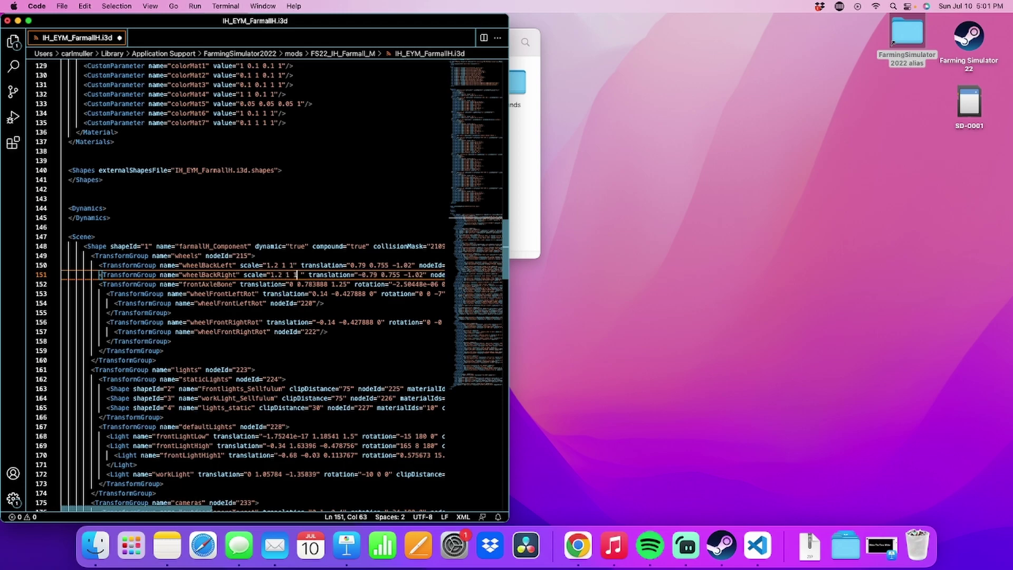
key(BackSpace)
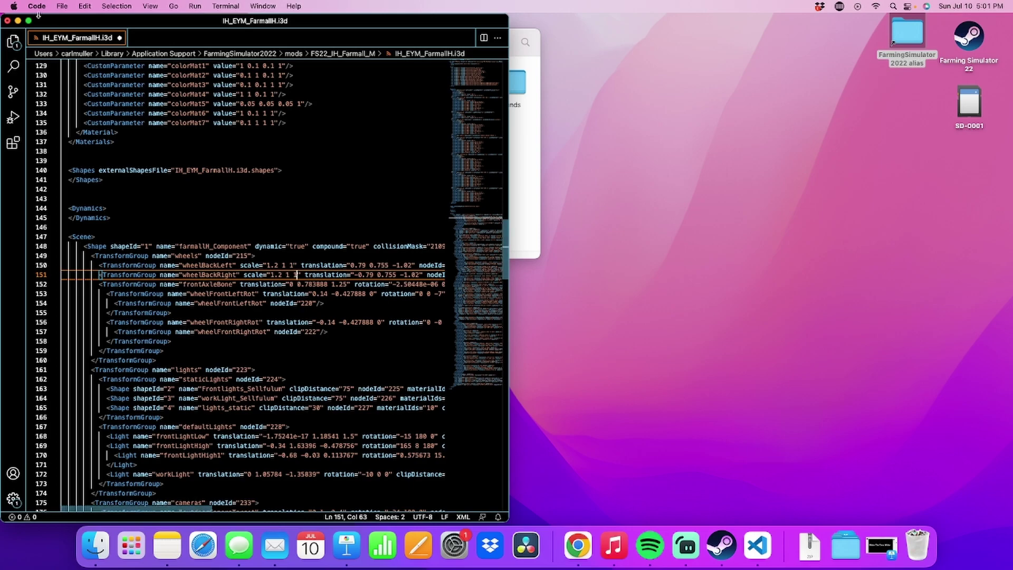
Change both rear wheel scales from 1.2 to 1.5 and save the i3d file
click(278, 264)
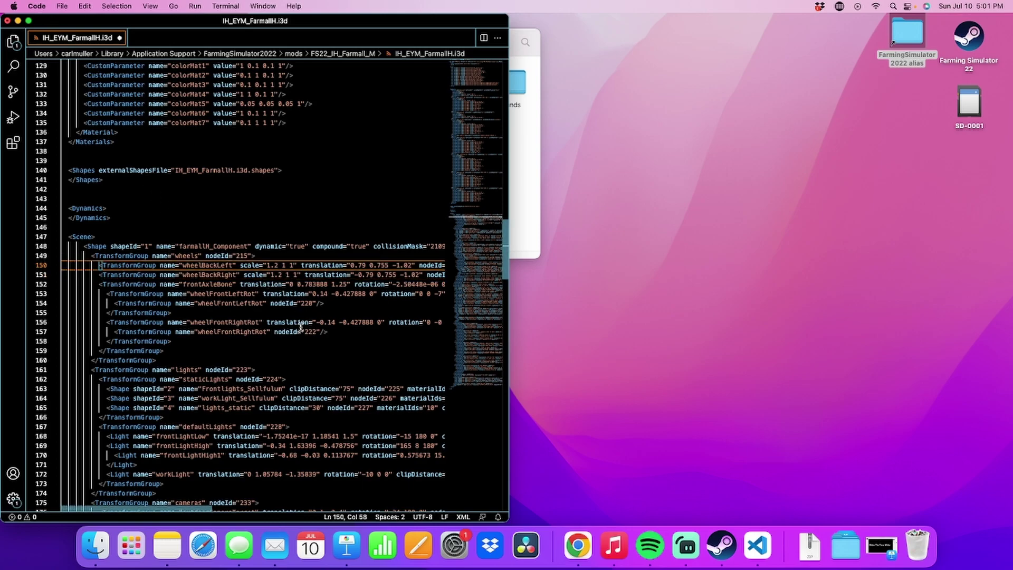
key(BackSpace)
text(5)
click(280, 274)
key(BackSpace)
text(5)
click(309, 208)
key(super+s)
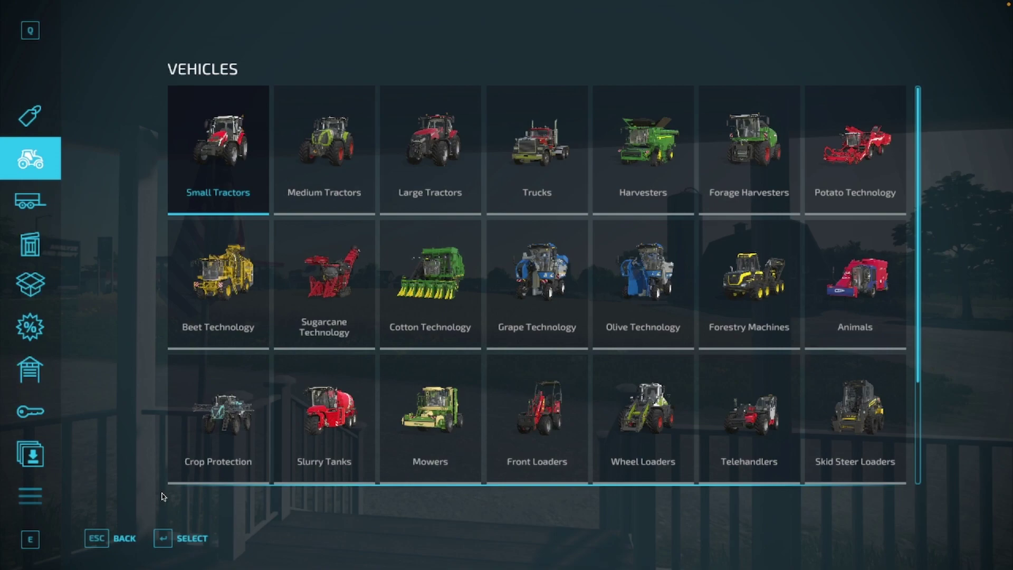
Open Small Tractors, scroll to the end, and open the Farmall M configuration screen
click(253, 158)
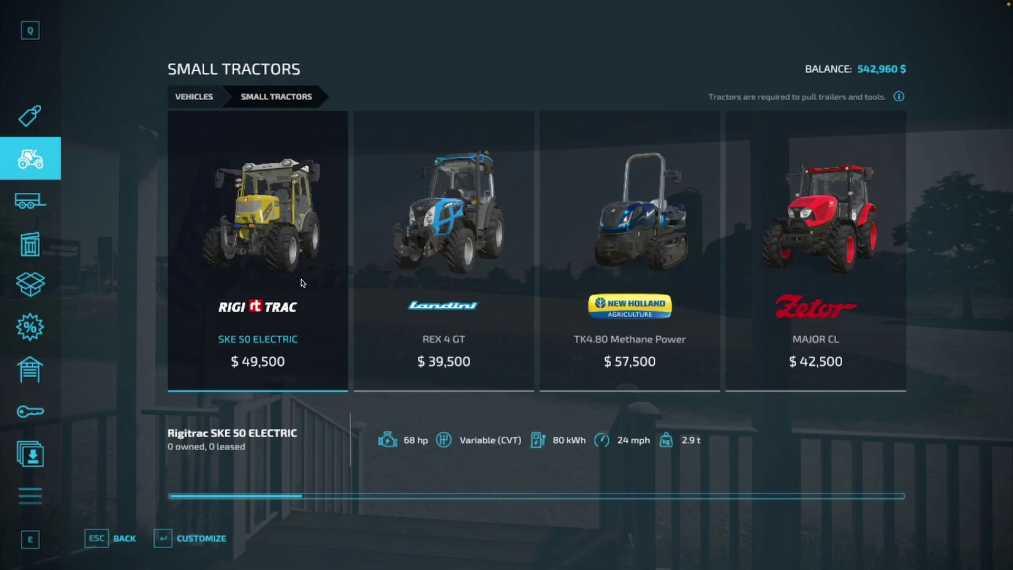
scroll(285, 298, down, 5)
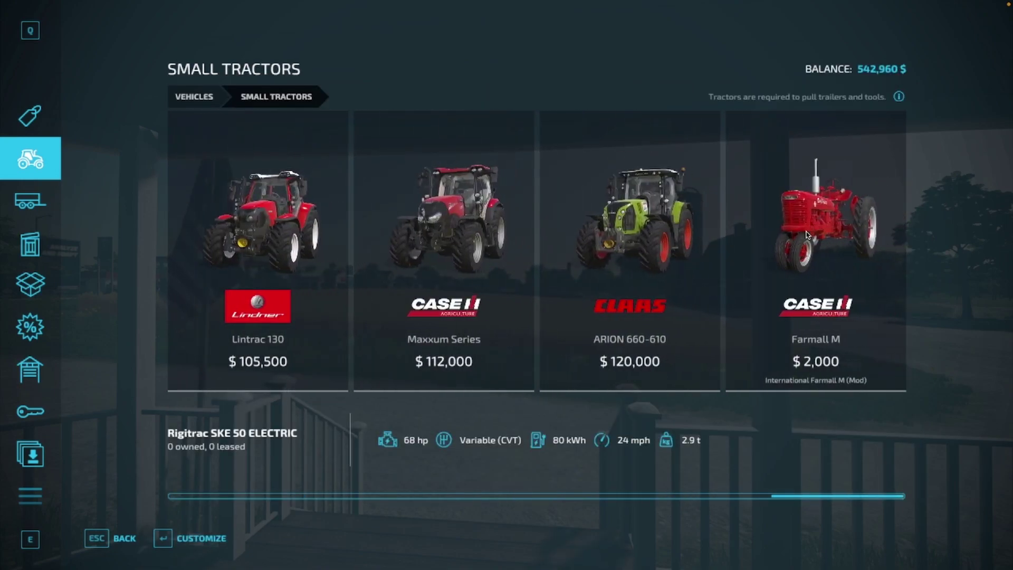
click(806, 235)
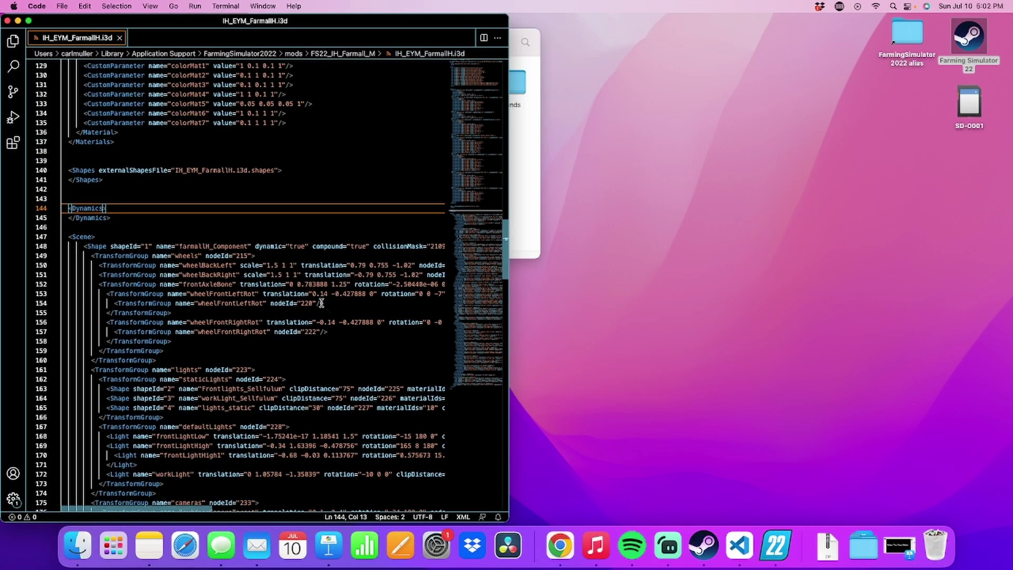
Change the wheelBackLeft and wheelBackRight scales from 1.5 to 4 and save the i3d
click(186, 198)
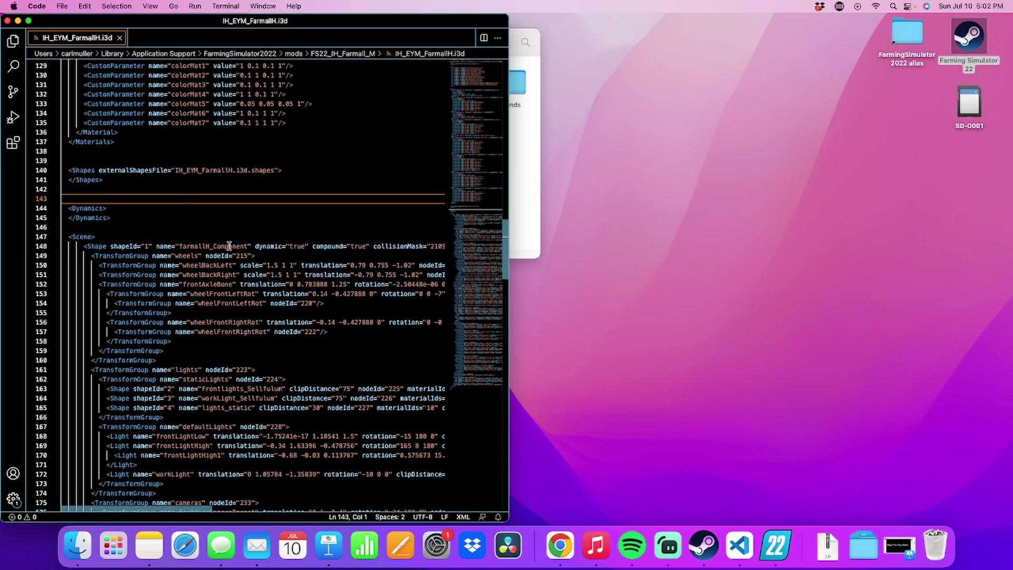
click(279, 266)
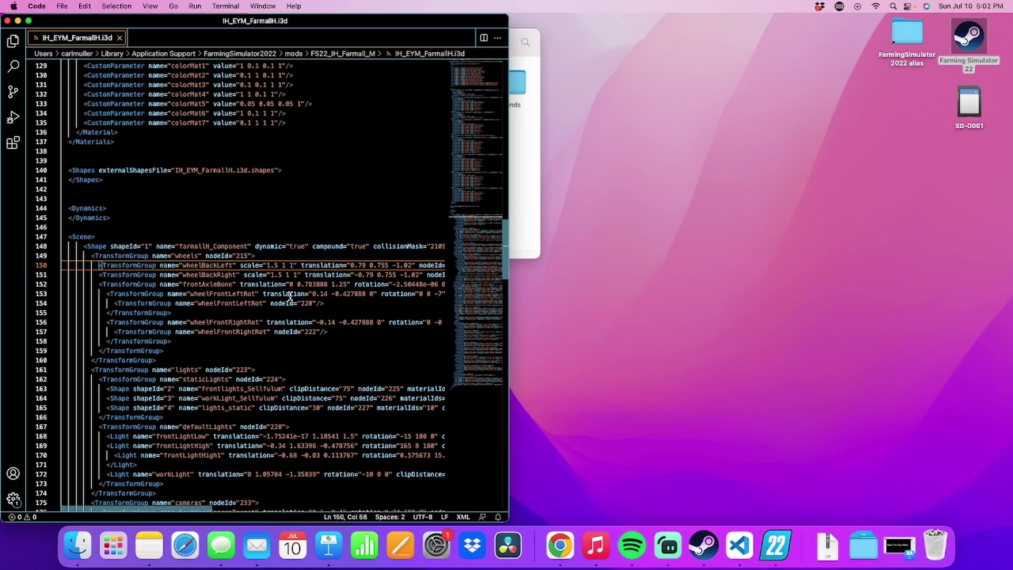
key(BackSpace)
key(BackSpace)
key(BackSpace)
text(4)
click(288, 275)
key(BackSpace)
key(BackSpace)
key(BackSpace)
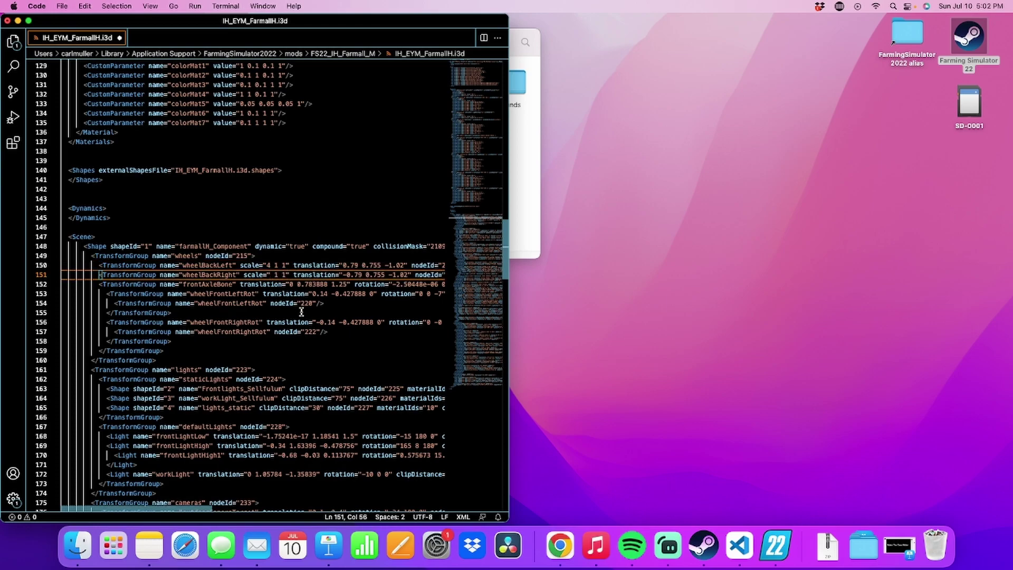
text(4)
key(super+s)
click(782, 556)
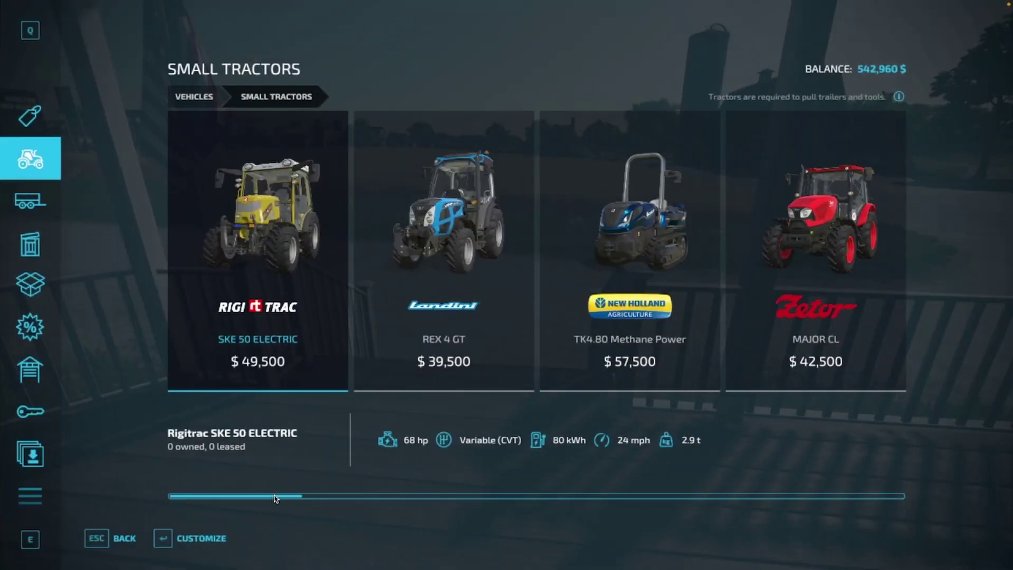
Open the Farmall M in the shop and orbit it to view the oversized rear tyres
drag(278, 498, 883, 496)
click(815, 248)
click(815, 248)
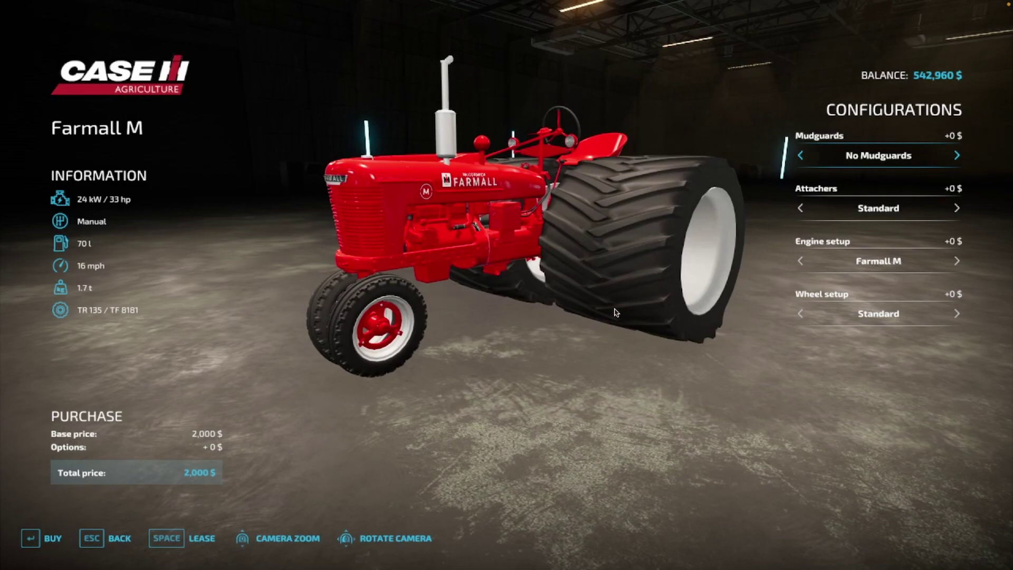
right_drag(600, 298, 928, 303)
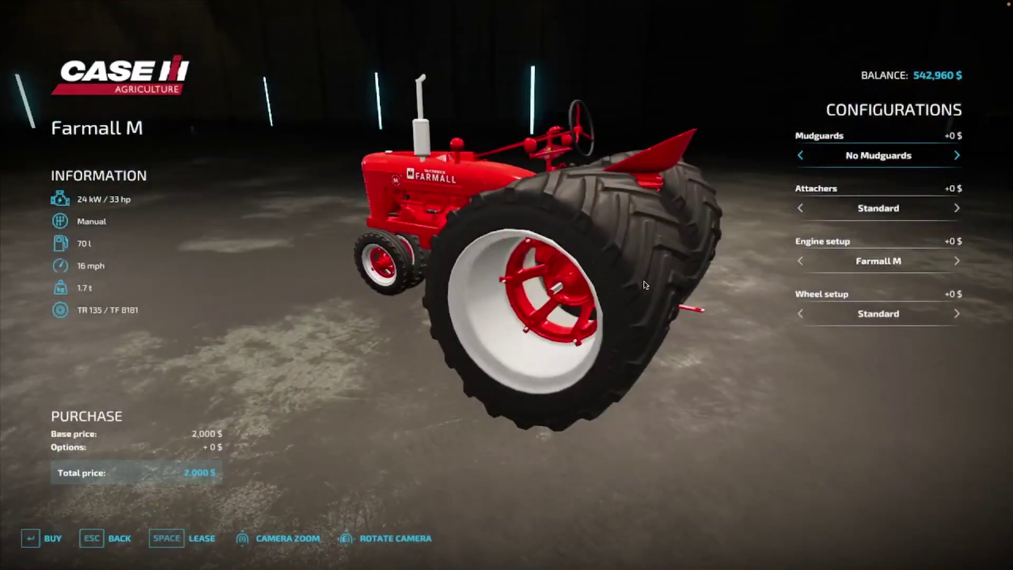
right_drag(528, 299, 554, 285)
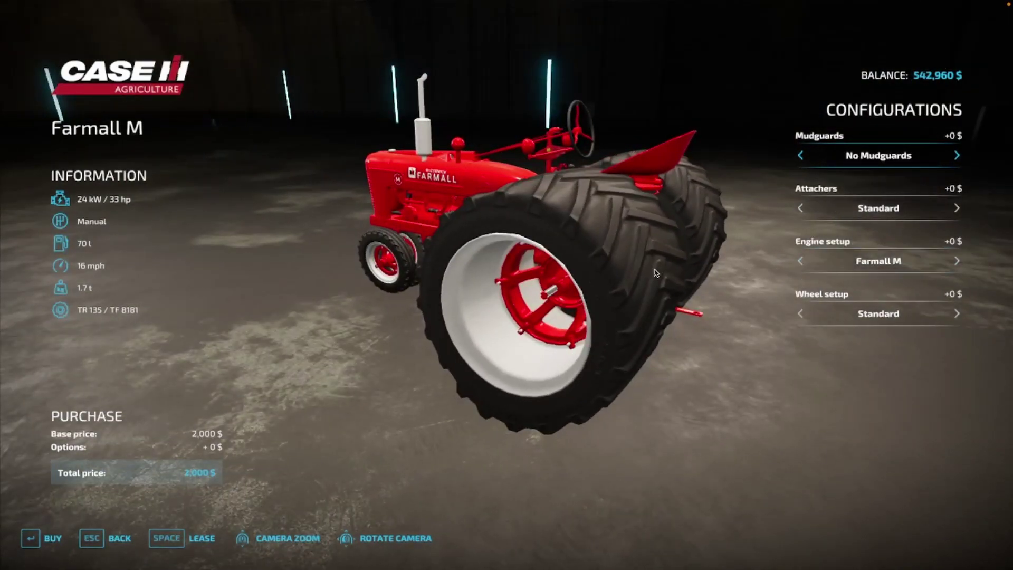
key(Escape)
key(ctrl+Up)
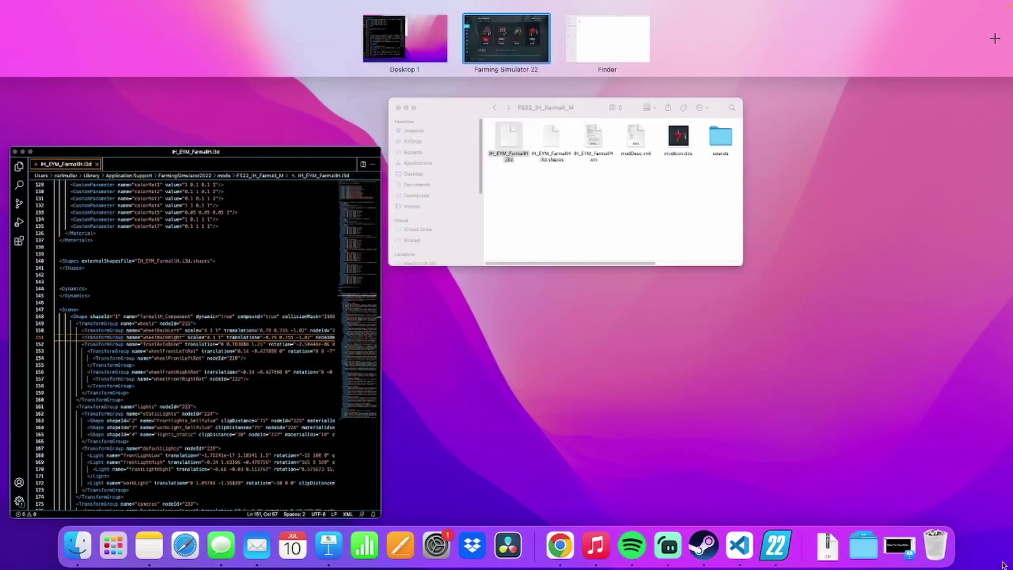
Change the scale value from 4 to 2 on lines 151 and 150, then save the i3d
click(229, 301)
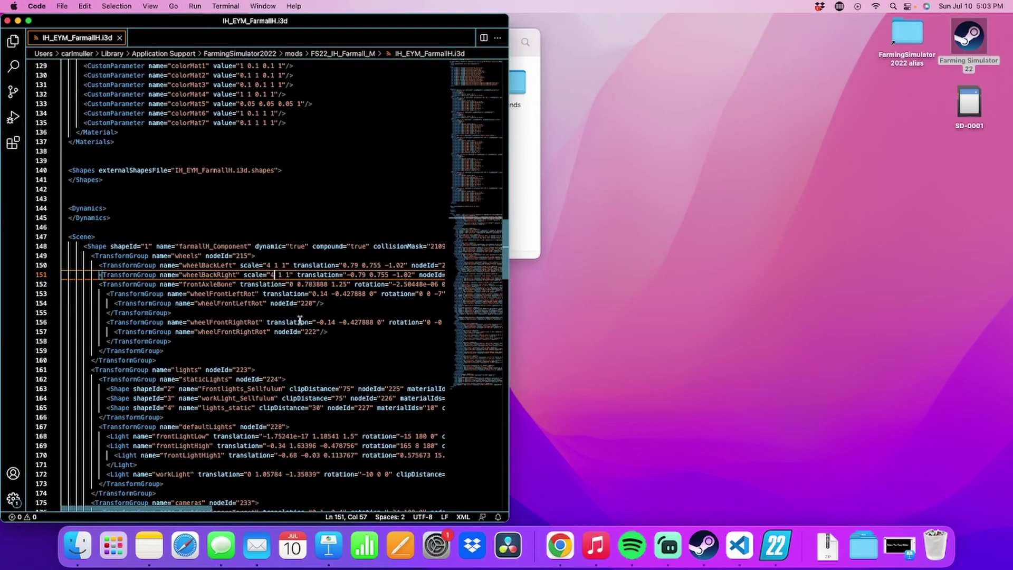
key(BackSpace)
text(2)
key(Up)
key(Left)
key(BackSpace)
text(2)
key(super+s)
key(ctrl+Up)
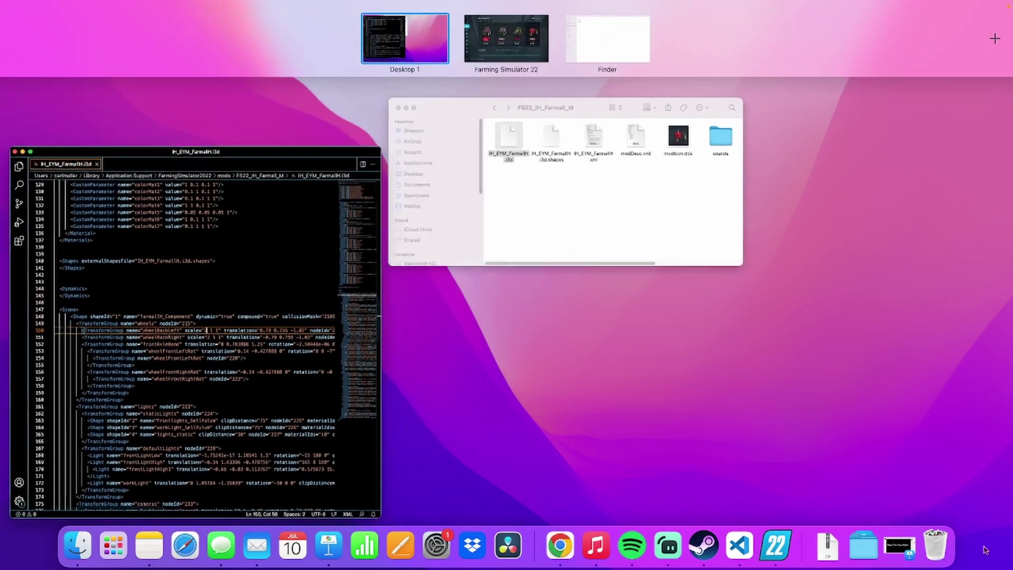
click(509, 38)
View the Farmall M from front and rear, toggling mudguards on and back off
click(778, 271)
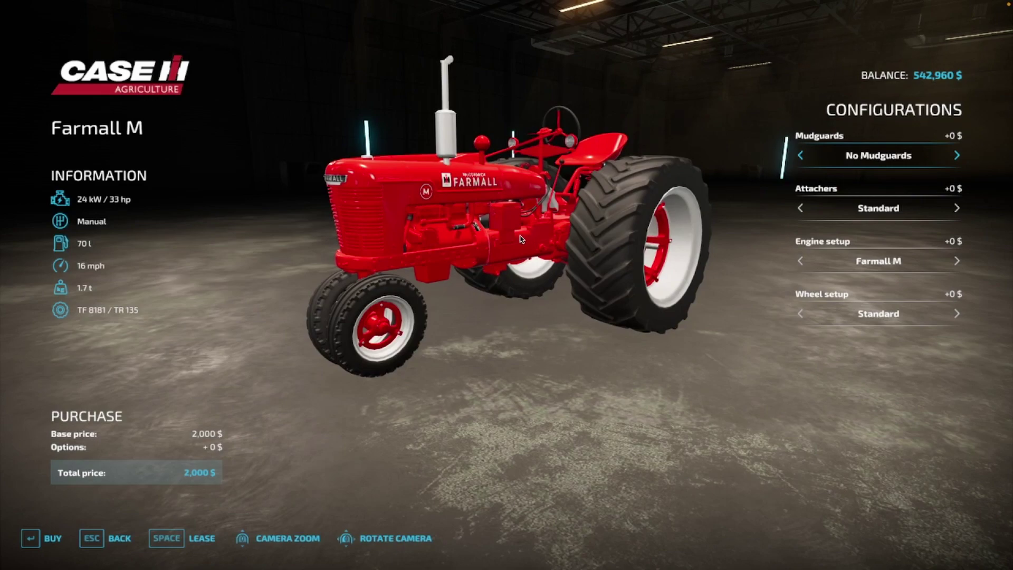
drag(521, 238, 862, 333)
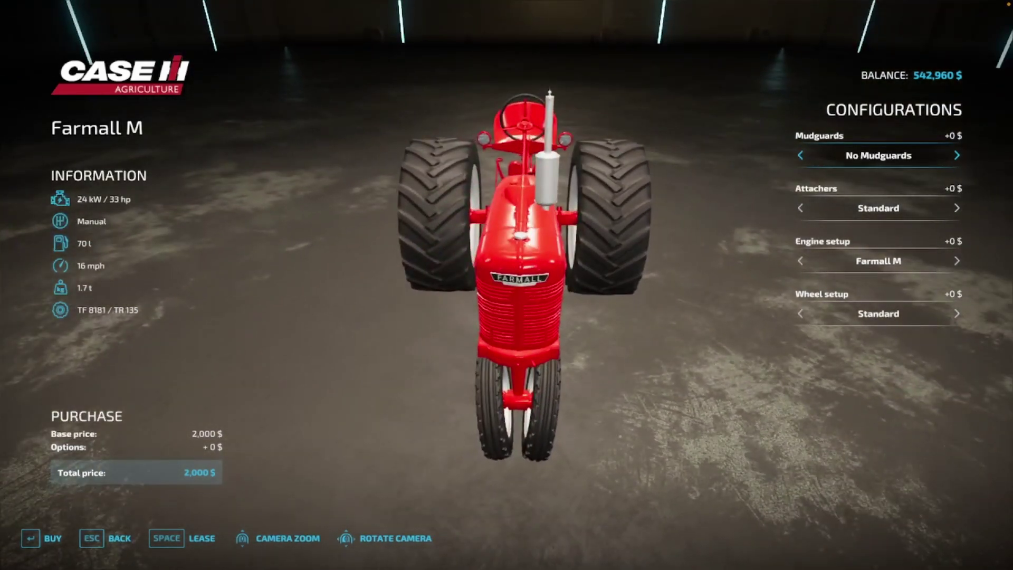
click(958, 157)
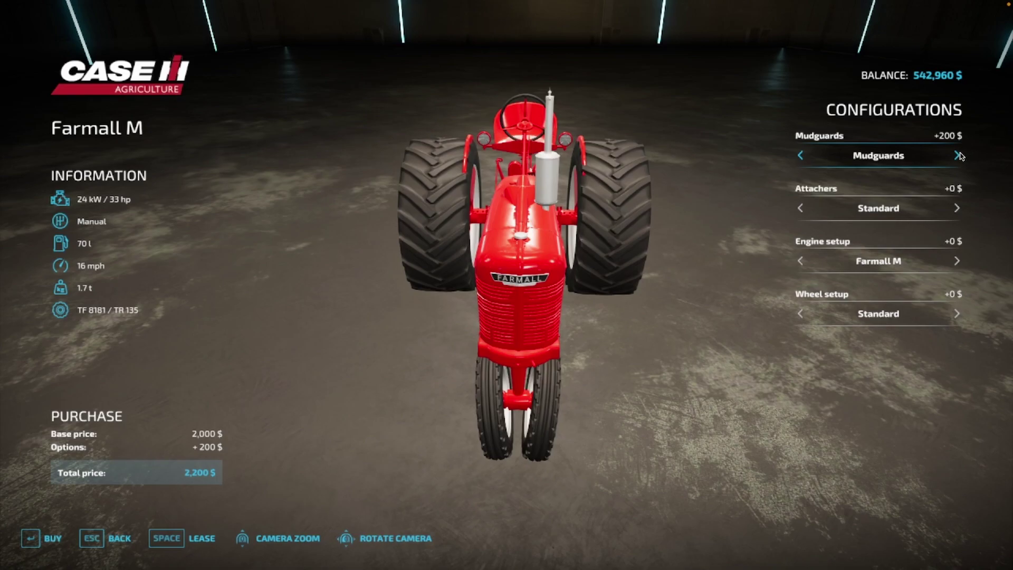
click(958, 156)
drag(694, 270, 45, 225)
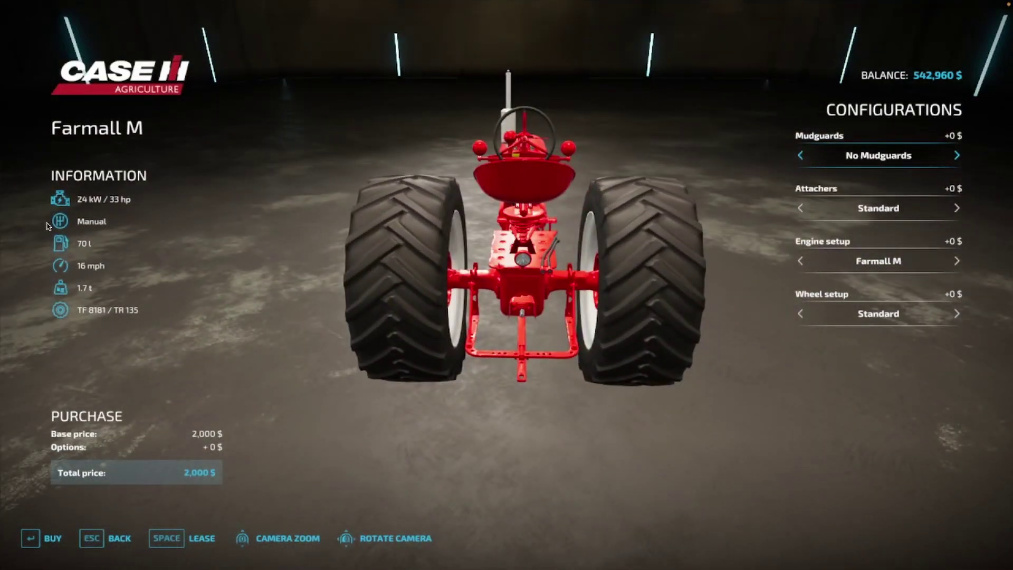
key(Escape)
key(ctrl+Up)
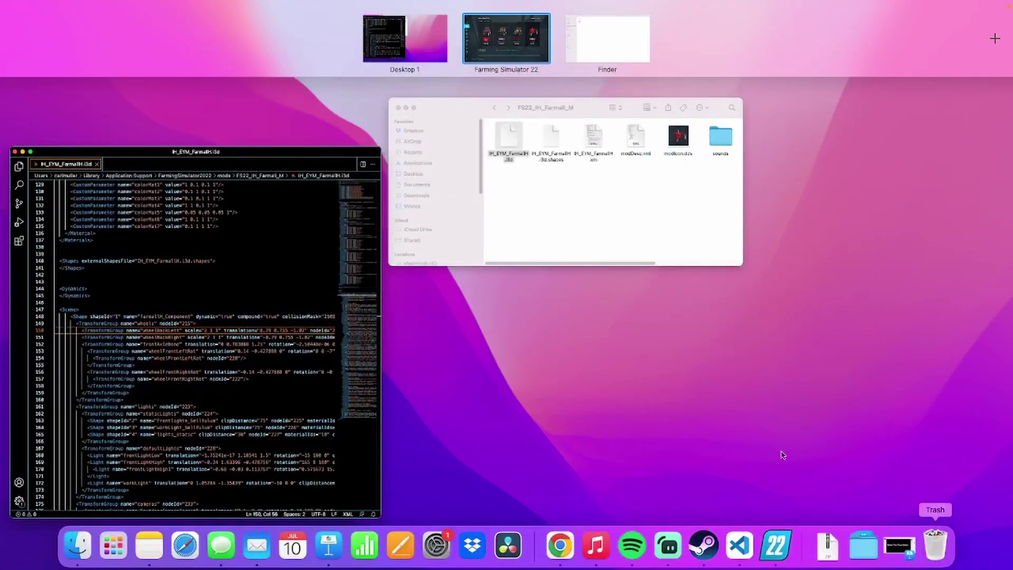
Replace 2 with 1.5 in both rear wheel scales, fix the accidental line break, and save
click(147, 296)
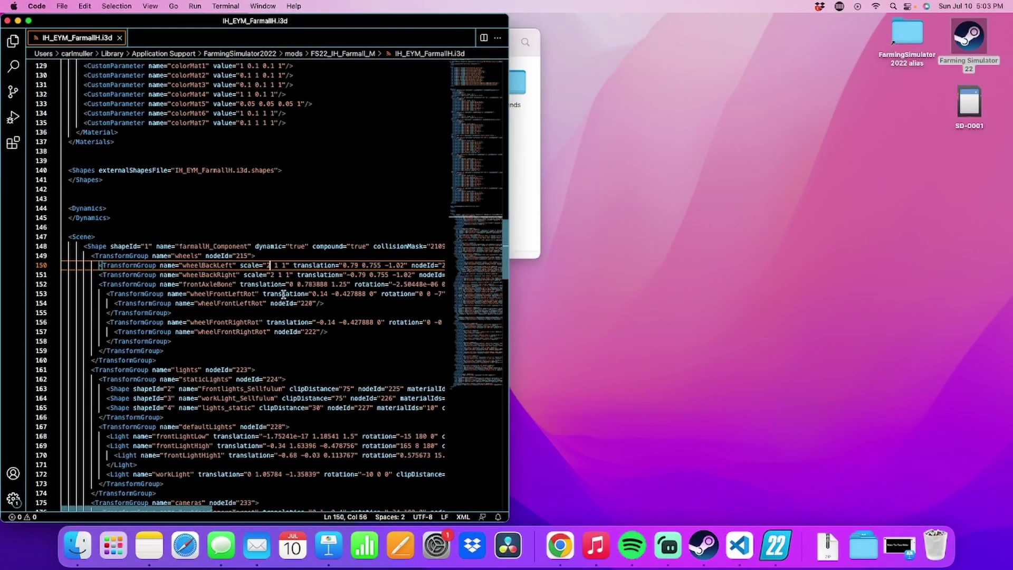
key(BackSpace)
text(1.5)
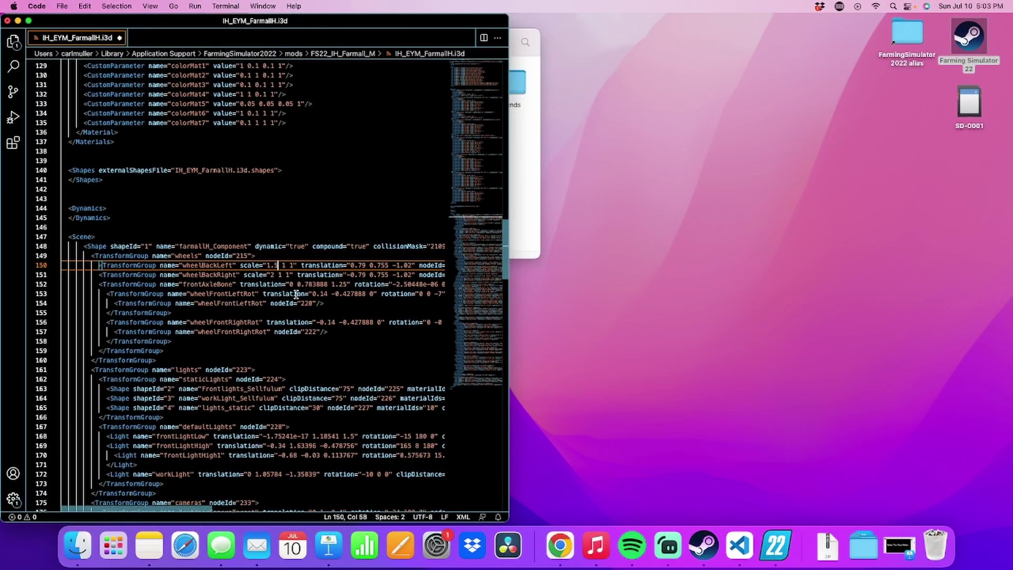
click(275, 277)
key(BackSpace)
text(1.5)
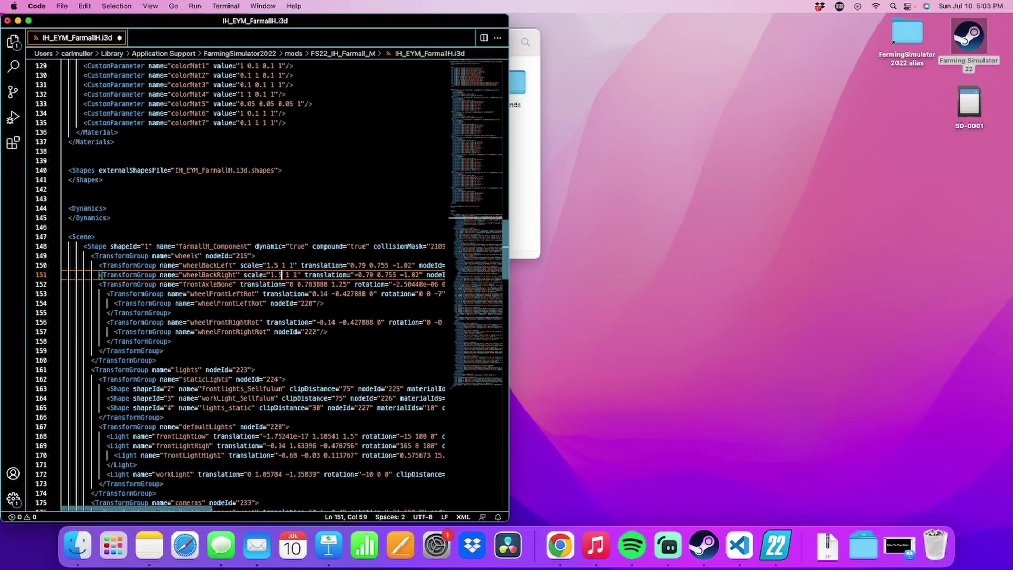
key(Return)
key(BackSpace)
key(BackSpace)
key(BackSpace)
key(BackSpace)
key(BackSpace)
key(BackSpace)
key(BackSpace)
key(BackSpace)
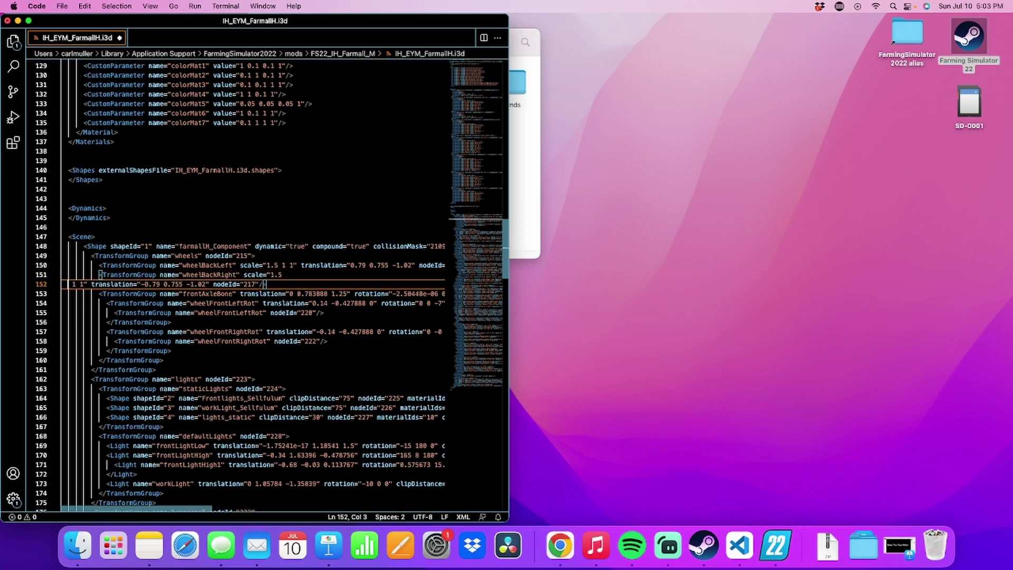
key(BackSpace)
key(BackSpace)
key(super+s)
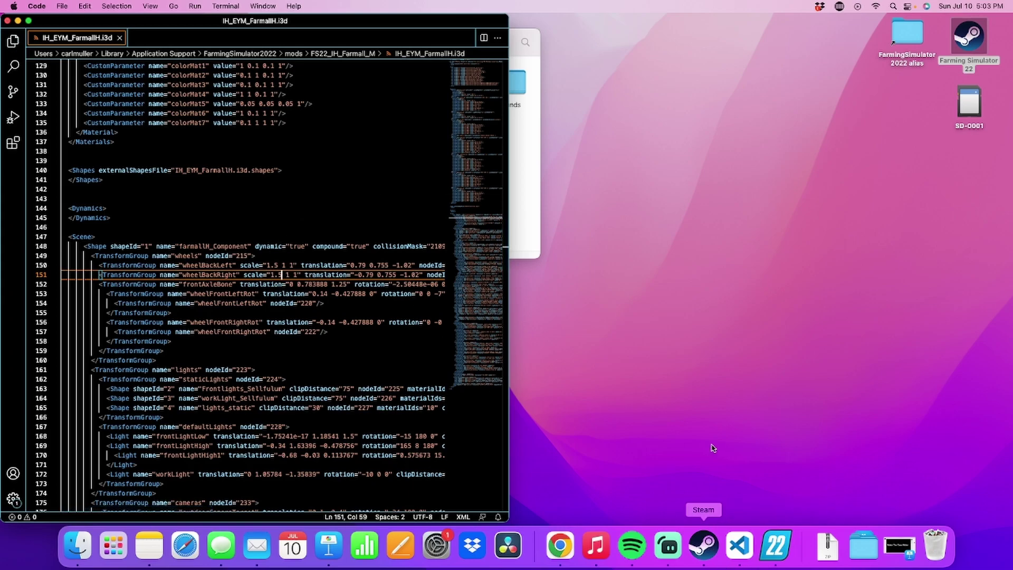
Configure the Farmall M with mudguards, Farmall Super M engine, 3 Point Linkage and Rear twin wheels
click(791, 549)
click(769, 248)
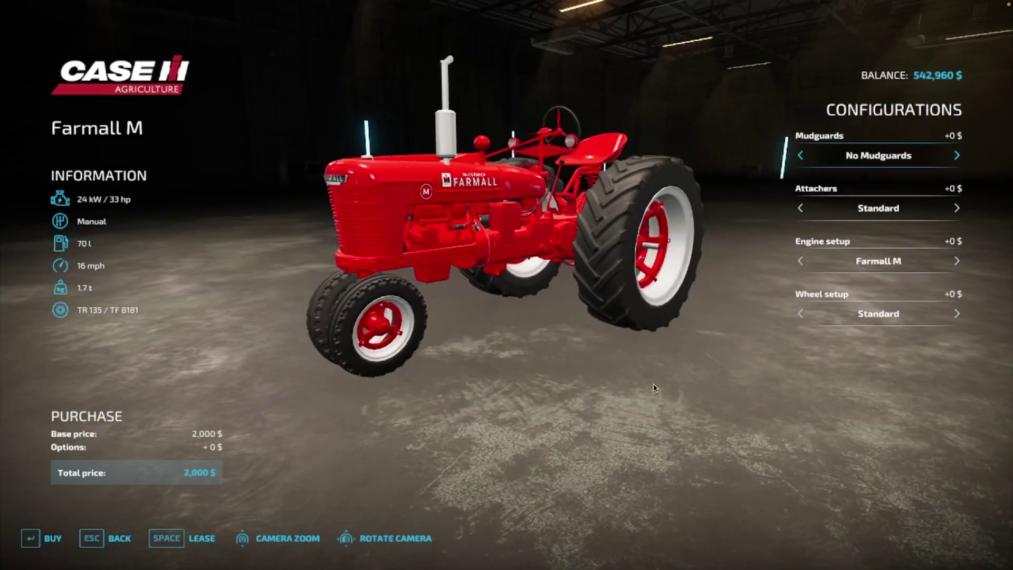
drag(611, 304, 932, 170)
click(957, 157)
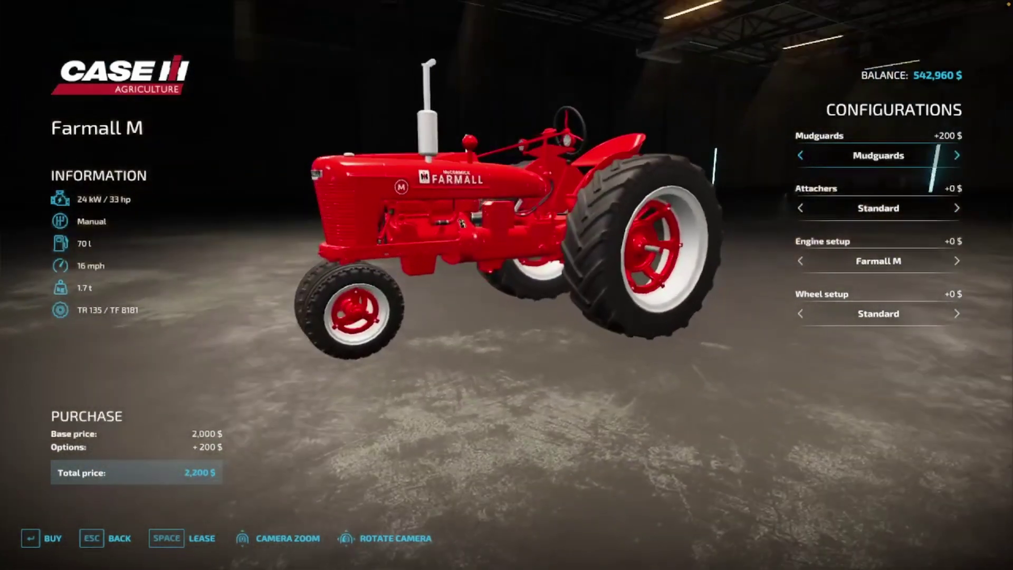
click(957, 261)
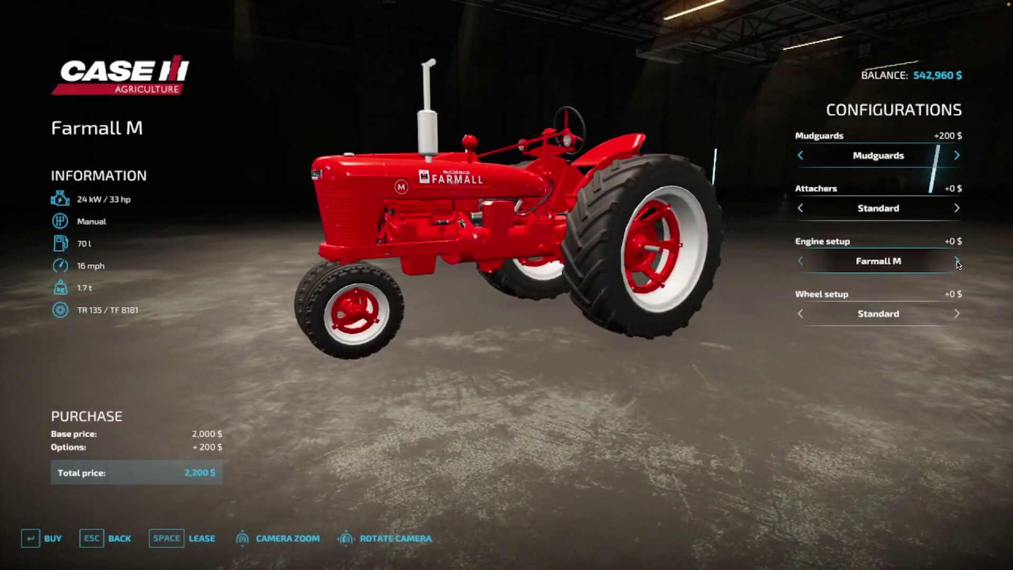
click(957, 208)
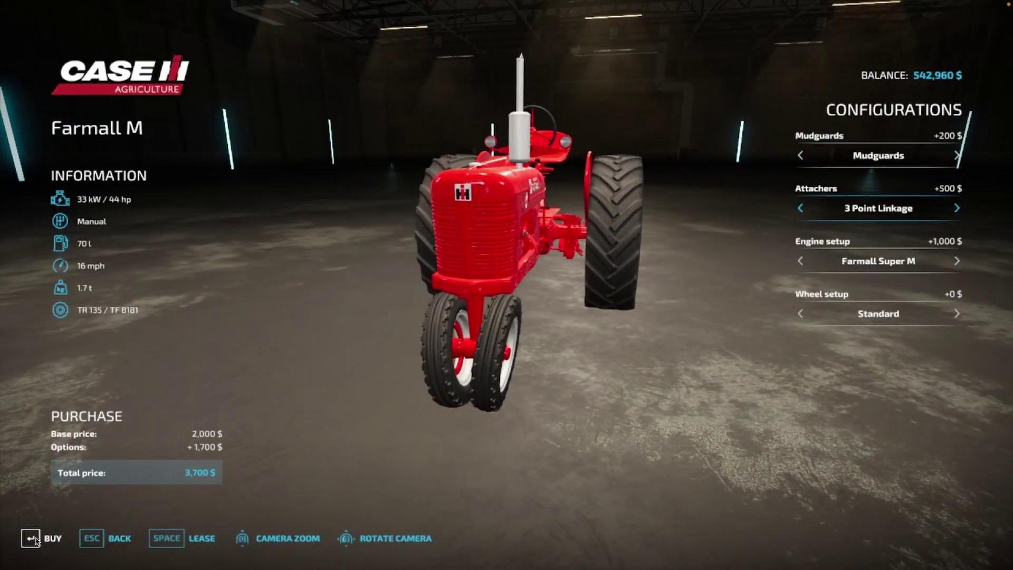
click(956, 314)
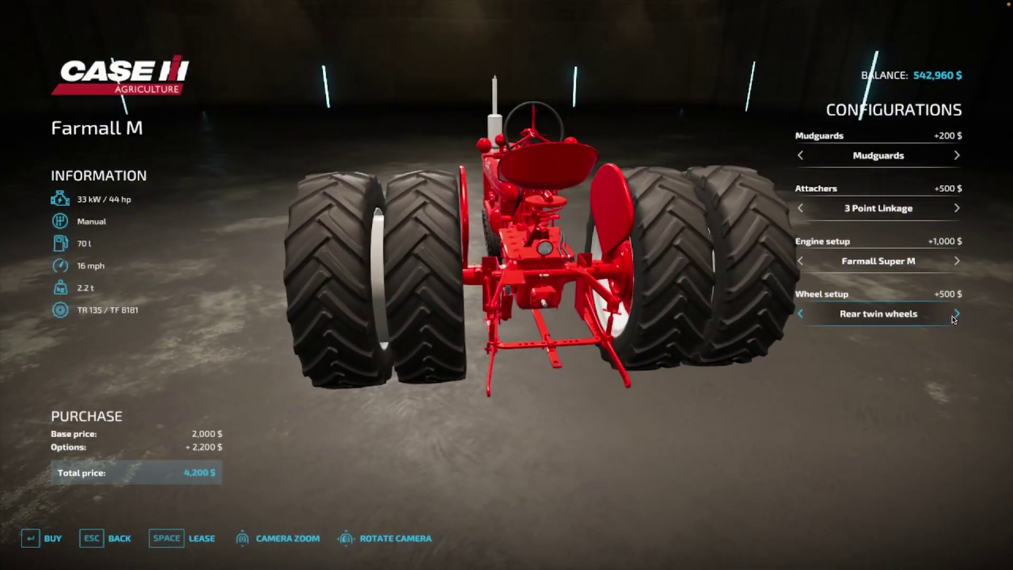
Set the wheel setup back to Standard and buy the Farmall M for 3,700 $
click(955, 316)
click(53, 537)
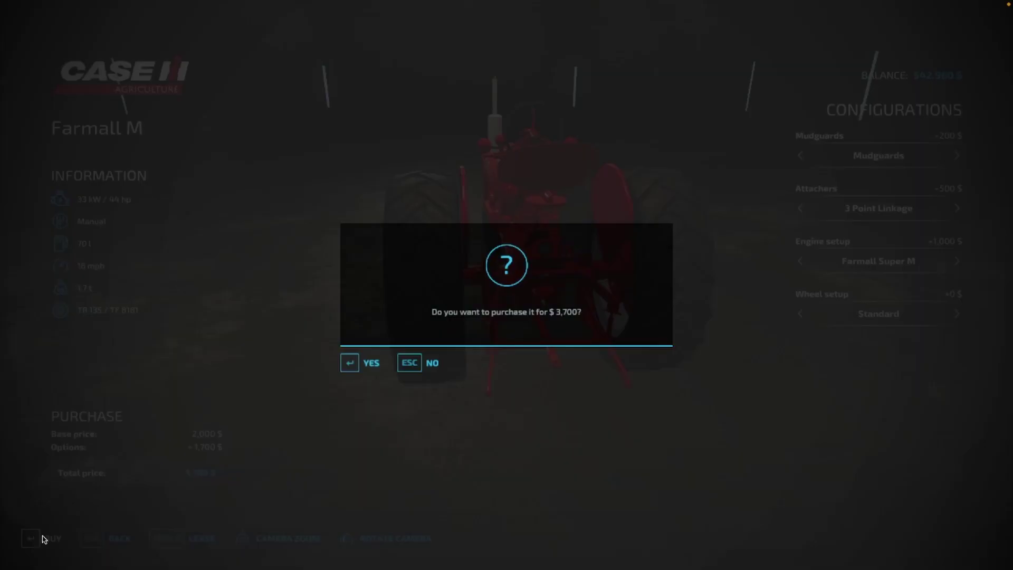
click(350, 361)
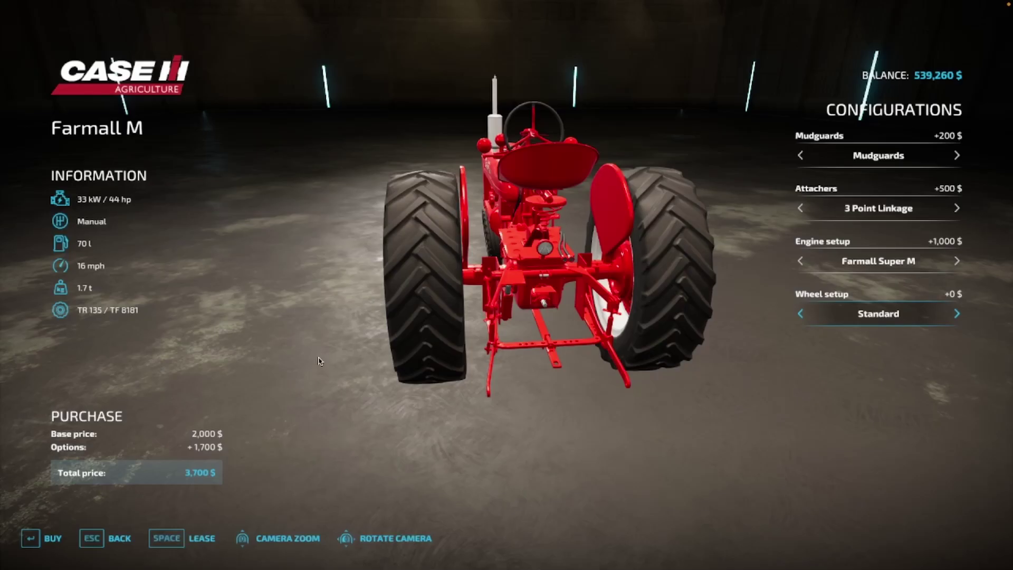